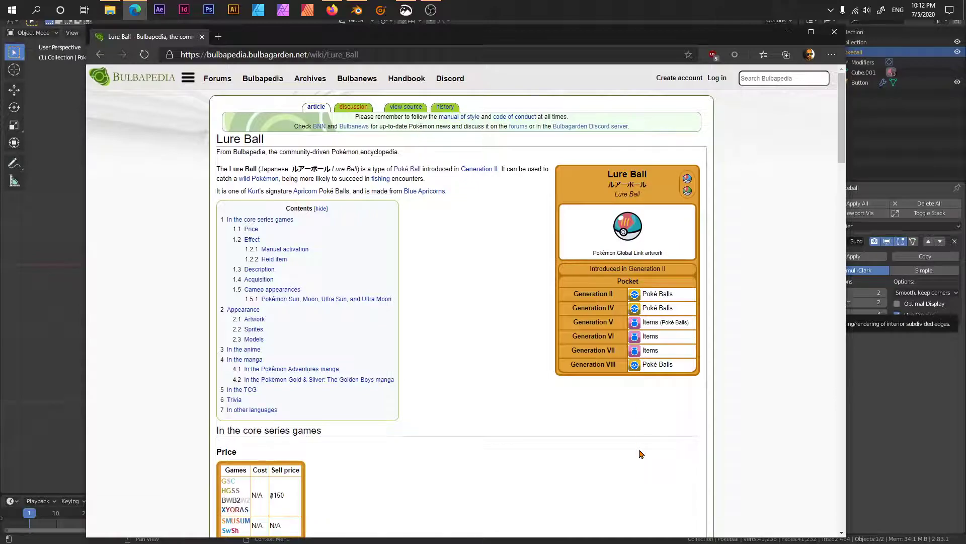
- Examine the Lure Ball artwork, sprites and model images on the Bulbapedia page as modelling reference
{"action": "scroll", "coordinate": [640, 454], "scroll_direction": "down", "scroll_amount": 15}
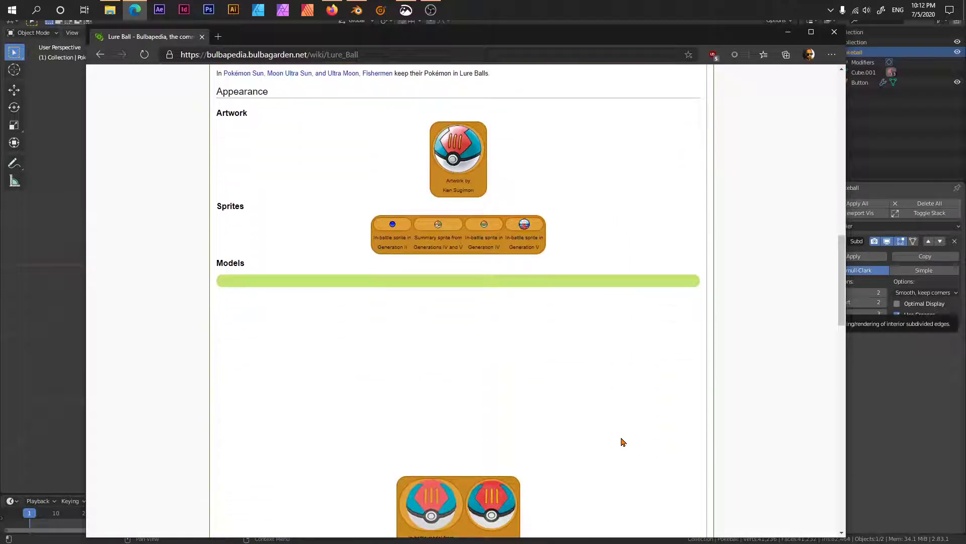
{"action": "scroll", "coordinate": [557, 433], "scroll_direction": "up", "scroll_amount": 3}
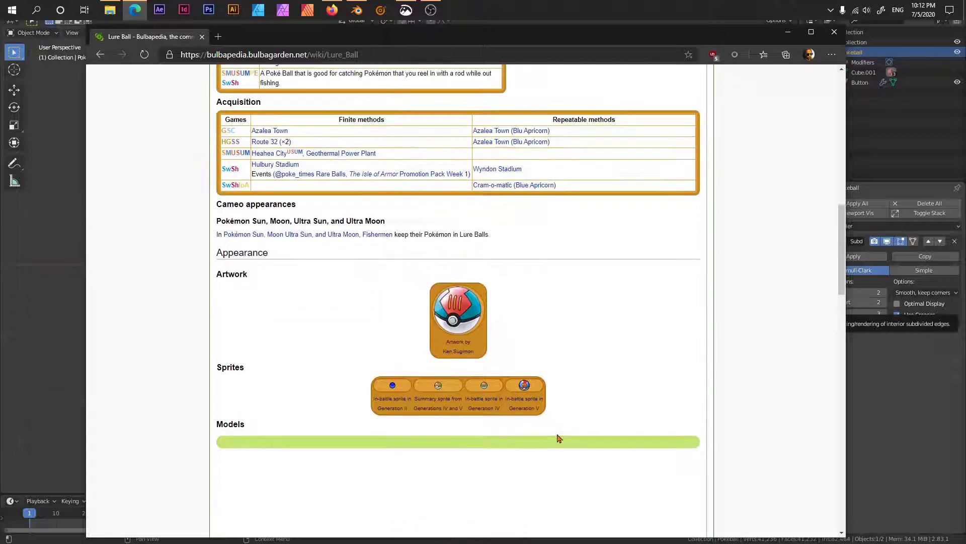
{"action": "scroll", "coordinate": [558, 437], "scroll_direction": "down", "scroll_amount": 5}
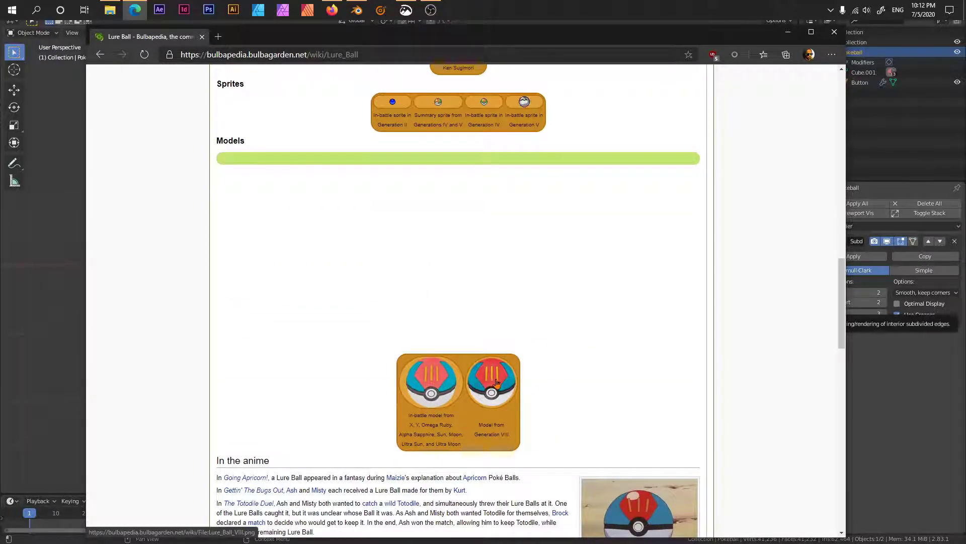
{"action": "scroll", "coordinate": [572, 272], "scroll_direction": "up", "scroll_amount": 4}
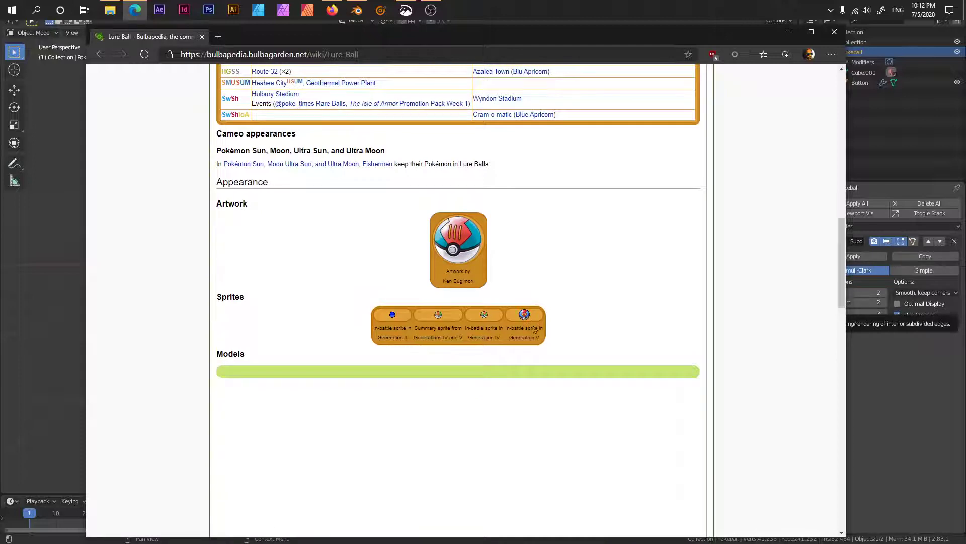
{"action": "scroll", "coordinate": [542, 356], "scroll_direction": "down", "scroll_amount": 4}
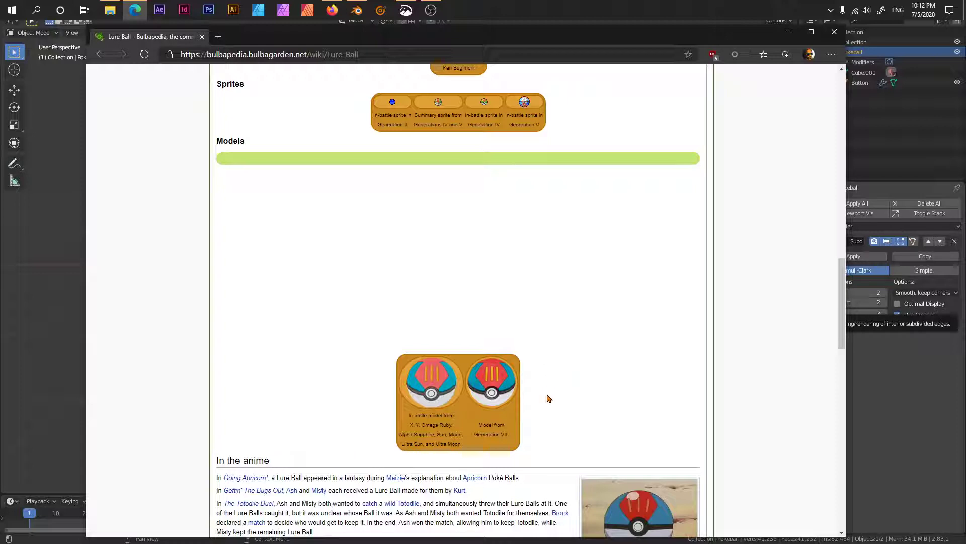
{"action": "scroll", "coordinate": [478, 397], "scroll_direction": "up", "scroll_amount": 4}
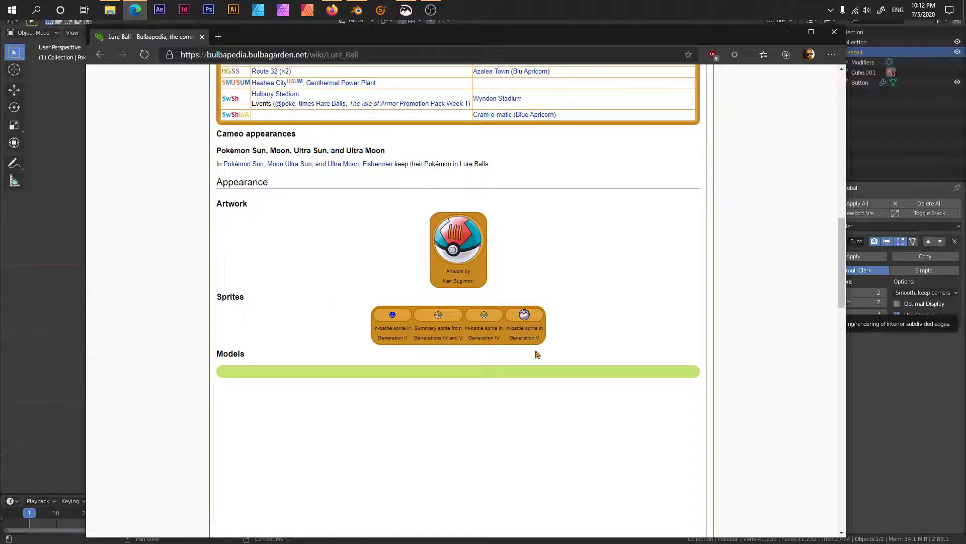
{"action": "scroll", "coordinate": [603, 418], "scroll_direction": "down", "scroll_amount": 4}
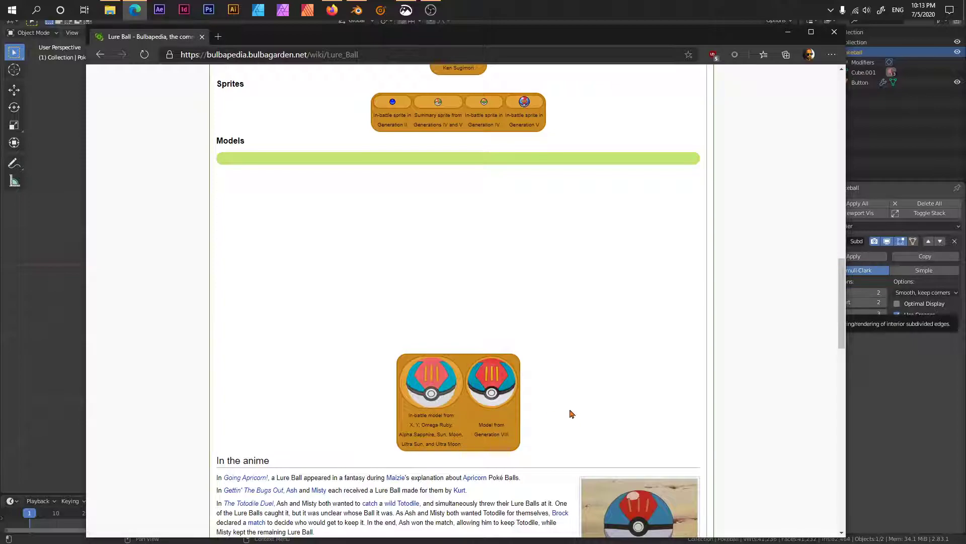
{"action": "scroll", "coordinate": [587, 453], "scroll_direction": "down", "scroll_amount": 5}
{"action": "scroll", "coordinate": [632, 369], "scroll_direction": "up", "scroll_amount": 5}
{"action": "scroll", "coordinate": [633, 369], "scroll_direction": "down", "scroll_amount": 2}
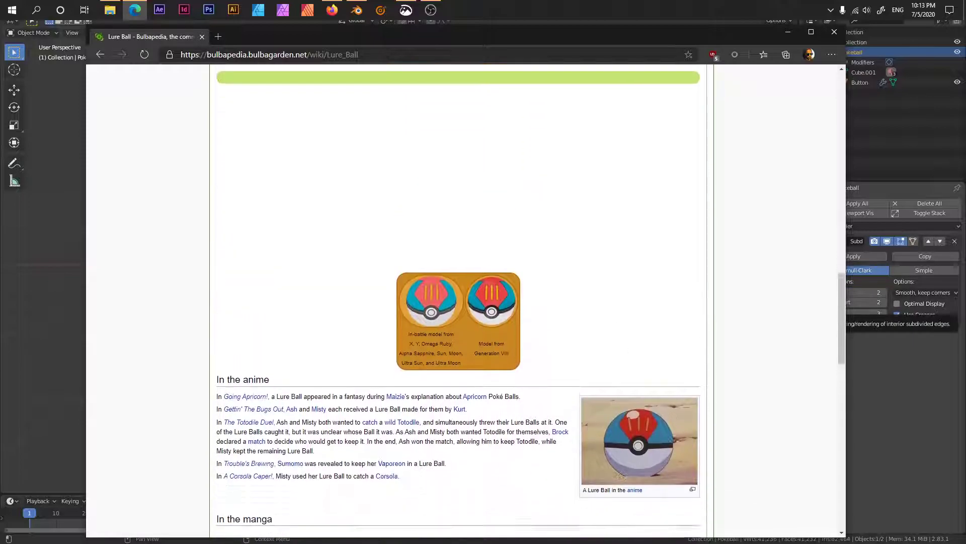
{"action": "scroll", "coordinate": [675, 439], "scroll_direction": "down", "scroll_amount": 6}
{"action": "scroll", "coordinate": [660, 382], "scroll_direction": "up", "scroll_amount": 15}
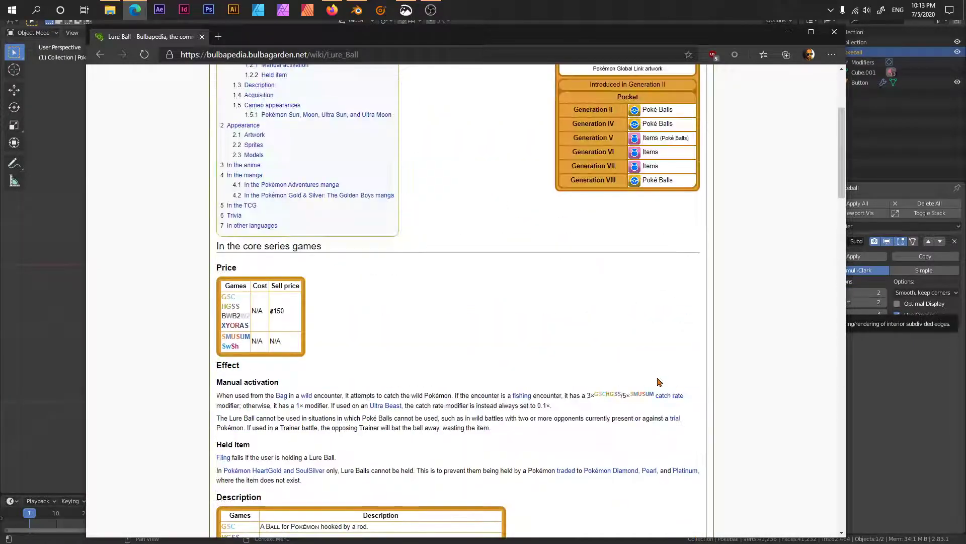
{"action": "scroll", "coordinate": [657, 383], "scroll_direction": "down", "scroll_amount": 20}
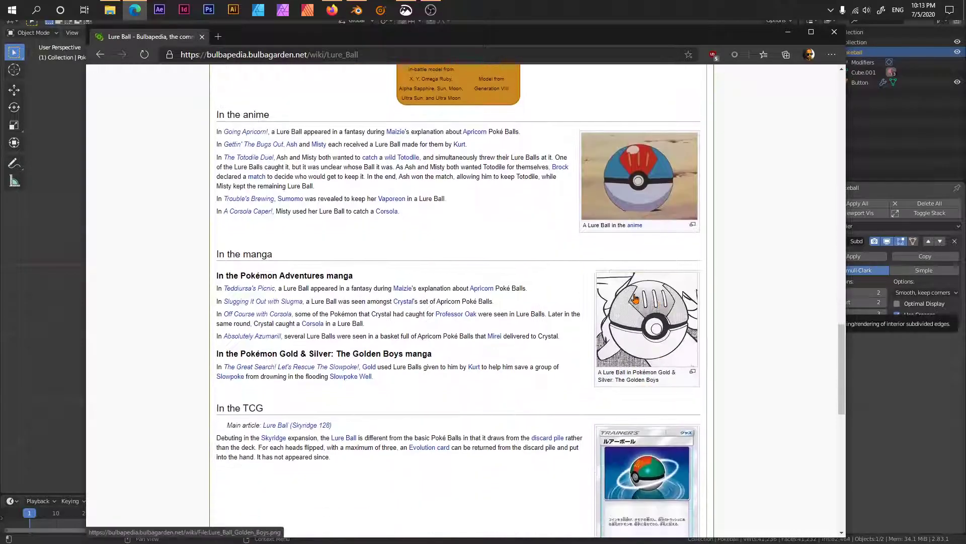
- Move the browser window out of the way to return to the Pokeball model in Blender
{"action": "left_click_drag", "start_coordinate": [652, 44], "coordinate": [673, 71]}
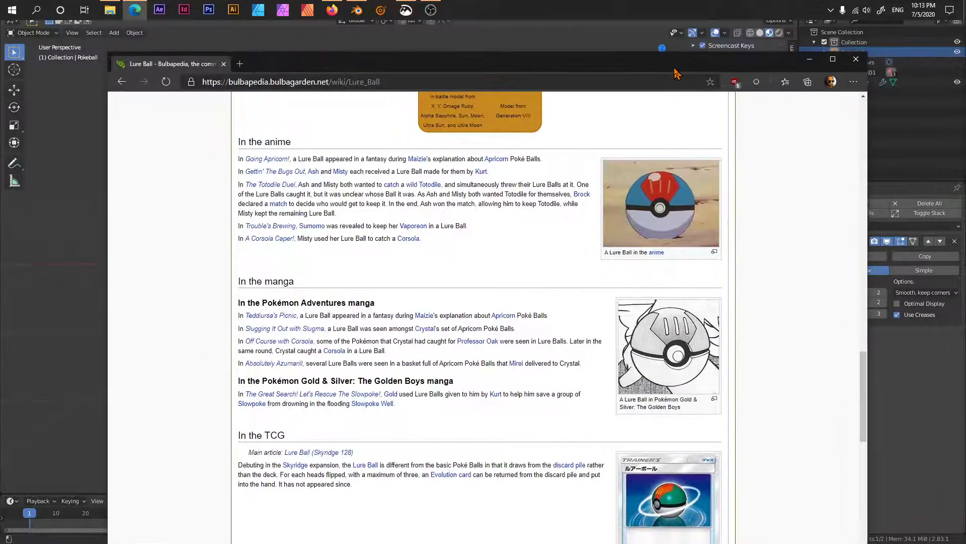
{"action": "scroll", "coordinate": [606, 281], "scroll_direction": "up", "scroll_amount": 5}
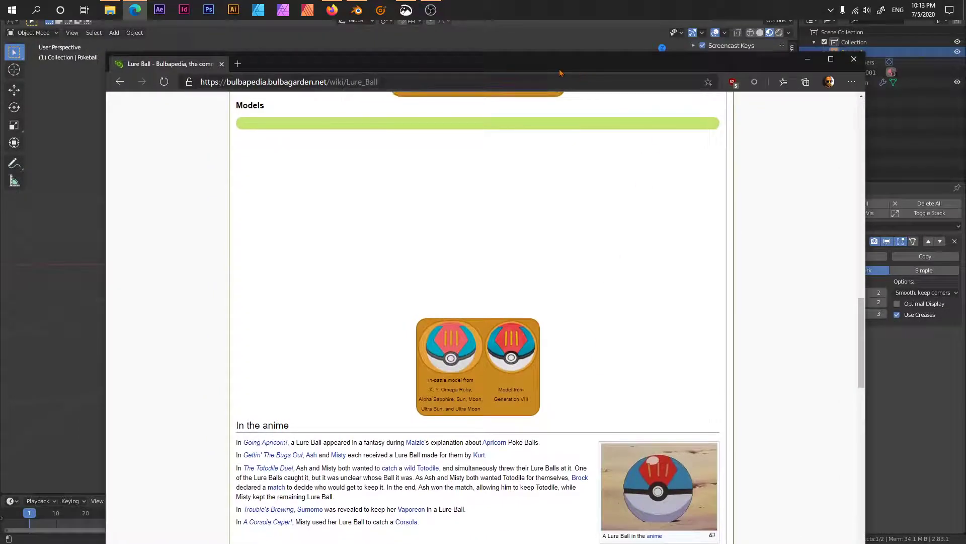
{"action": "left_click_drag", "start_coordinate": [549, 69], "coordinate": [965, 236]}
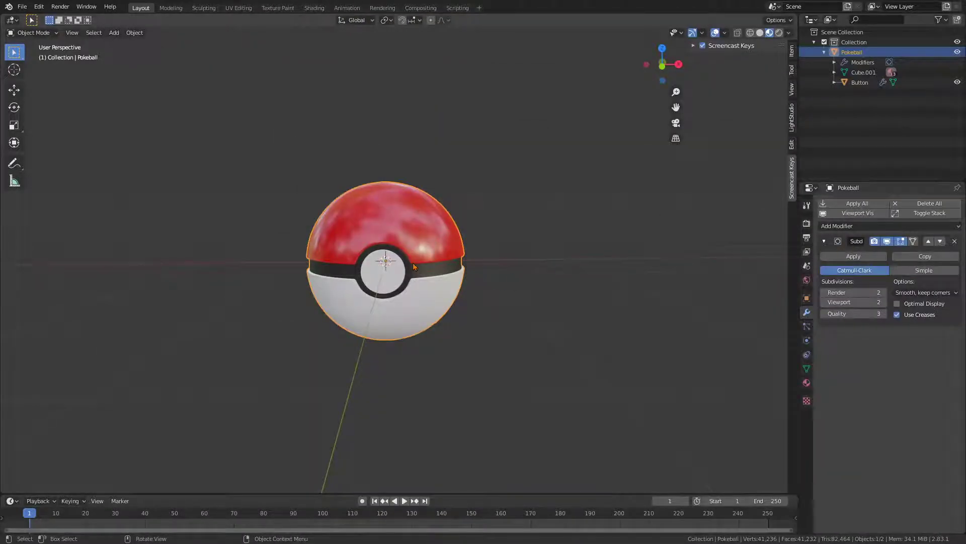
- Enter Edit Mode on the Pokeball mesh and switch the viewport to solid shading
{"action": "left_click", "coordinate": [443, 252]}
{"action": "key", "text": "Tab"}
{"action": "middle_click_drag", "start_coordinate": [520, 229], "coordinate": [463, 240]}
{"action": "scroll", "coordinate": [486, 265], "scroll_direction": "up", "scroll_amount": 4}
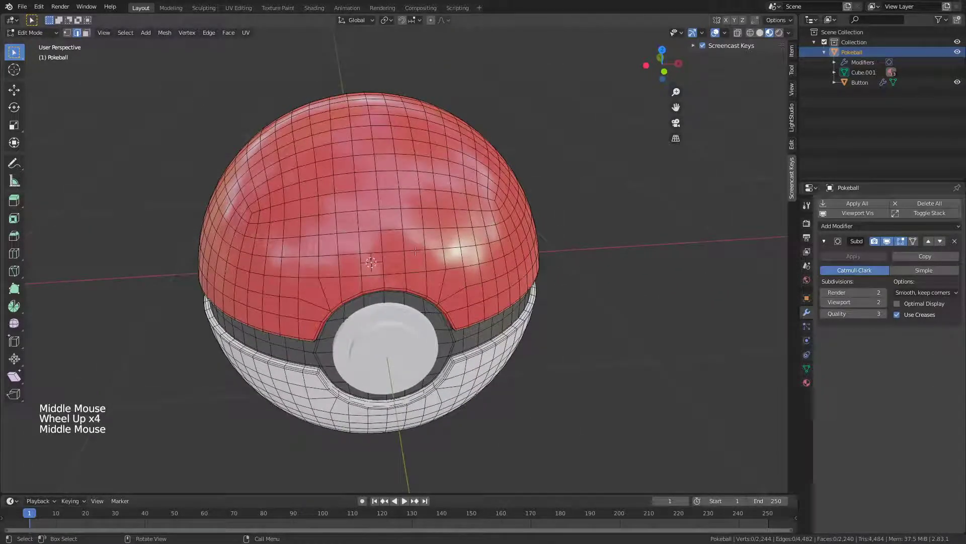
{"action": "key", "text": "z"}
{"action": "left_click", "coordinate": [504, 280]}
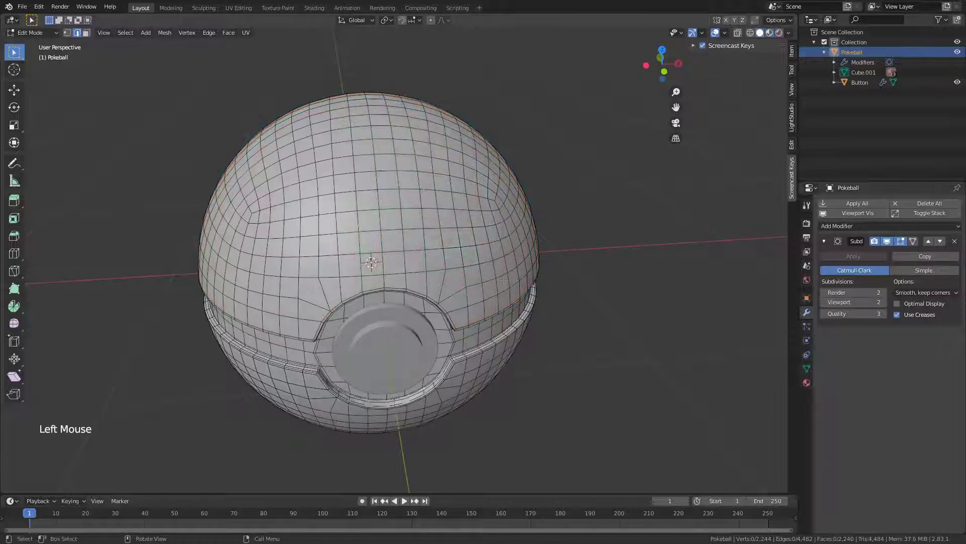
- Select a vertical line of six edges on the upper shell, centred above the front button
{"action": "middle_click_drag", "start_coordinate": [504, 279], "coordinate": [378, 235]}
{"action": "left_click", "coordinate": [379, 250]}
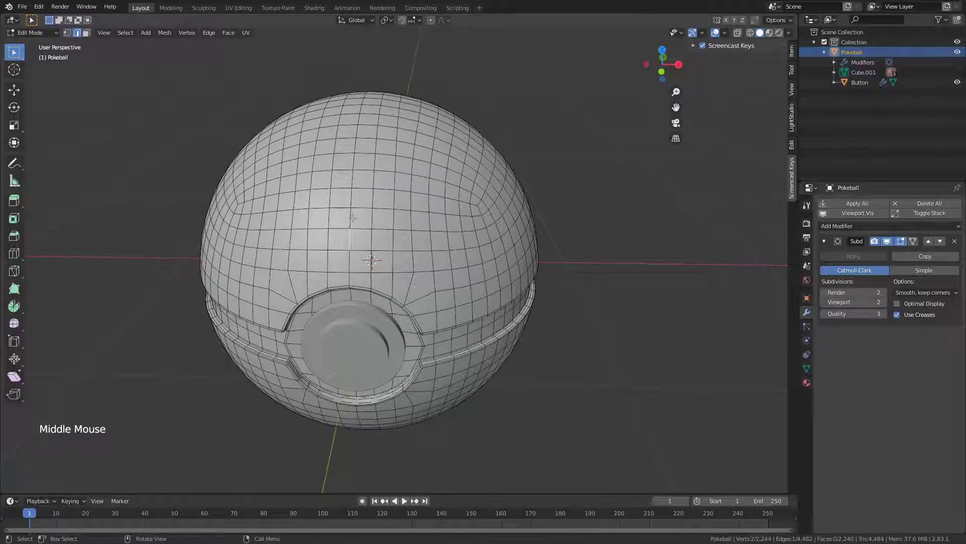
{"action": "left_click", "coordinate": [354, 162]}
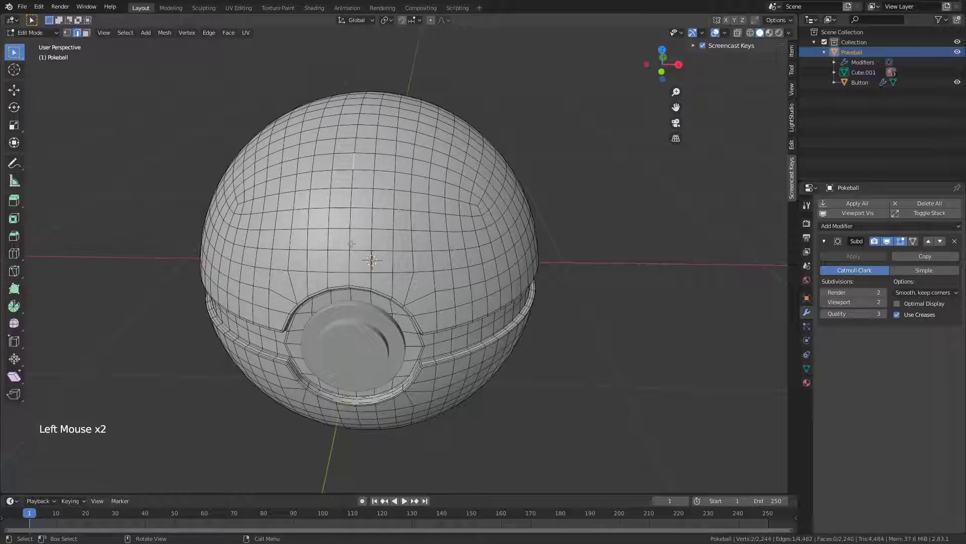
{"action": "left_click", "coordinate": [352, 214], "text": "shift"}
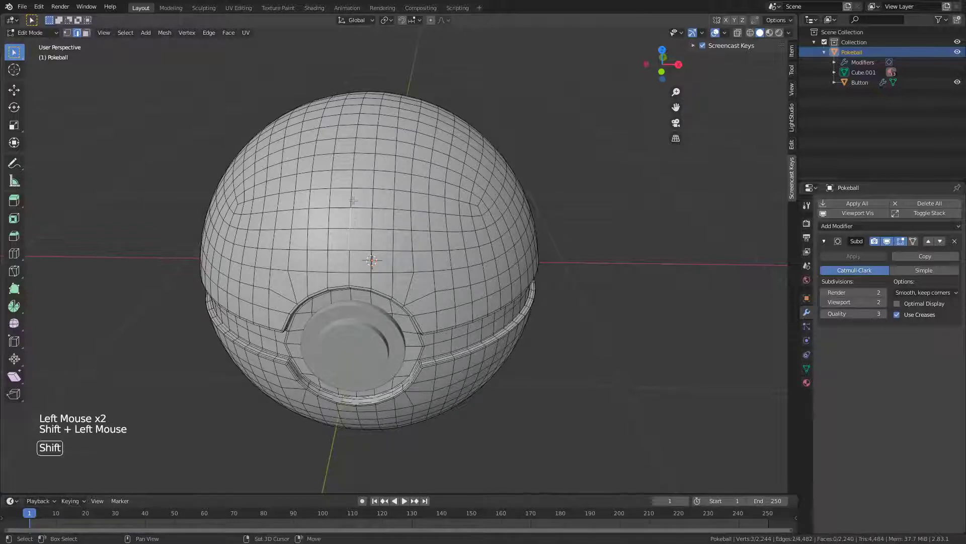
{"action": "left_click", "coordinate": [351, 199], "text": "shift"}
{"action": "left_click", "coordinate": [353, 181], "text": "shift"}
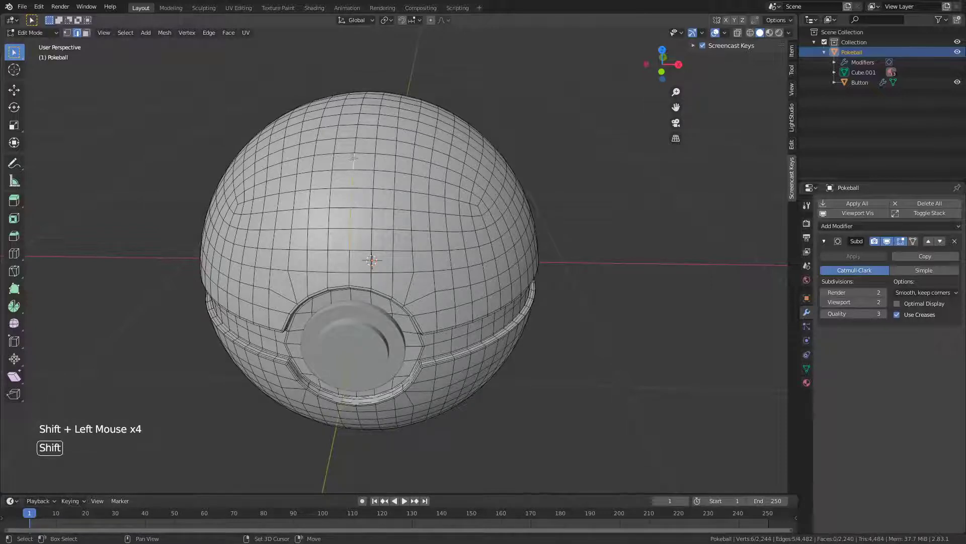
{"action": "middle_click_drag", "start_coordinate": [354, 148], "coordinate": [382, 237]}
- Add two parallel six-edge vertical lines to the selection, each two mesh columns away from the central front line
{"action": "key", "text": "ctrl"}
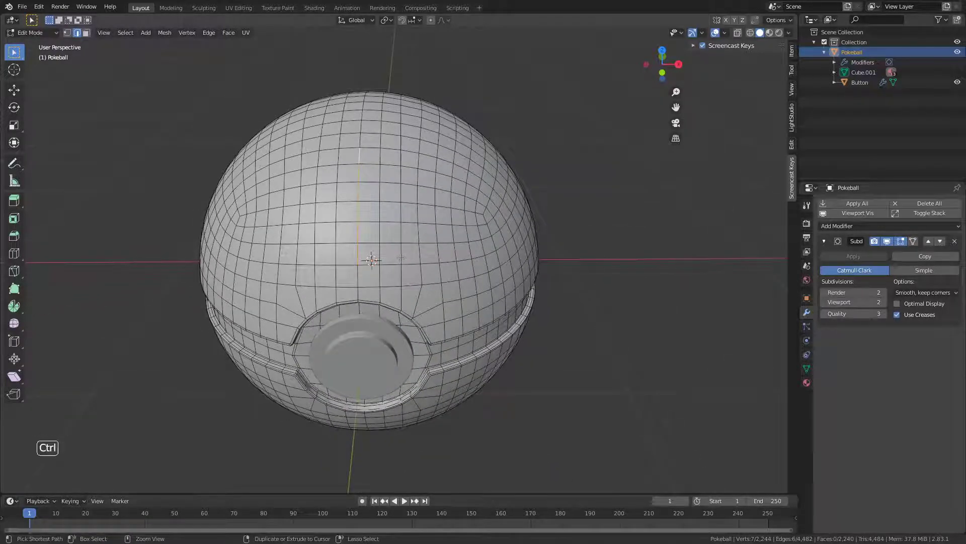
{"action": "left_click", "coordinate": [400, 257], "text": "shift"}
{"action": "key", "text": "ctrl"}
{"action": "left_click", "coordinate": [402, 156], "text": "ctrl"}
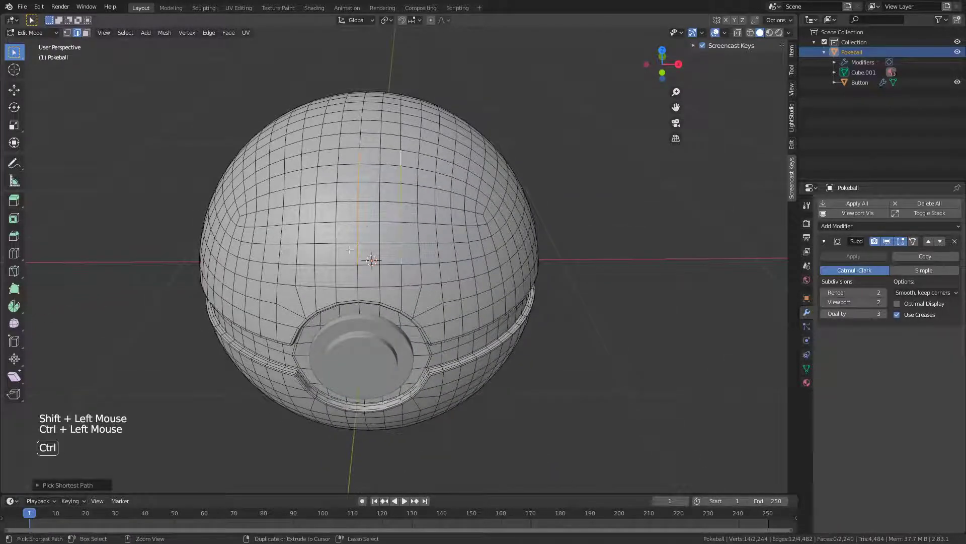
{"action": "left_click", "coordinate": [315, 261], "text": "shift"}
{"action": "key", "text": "ctrl"}
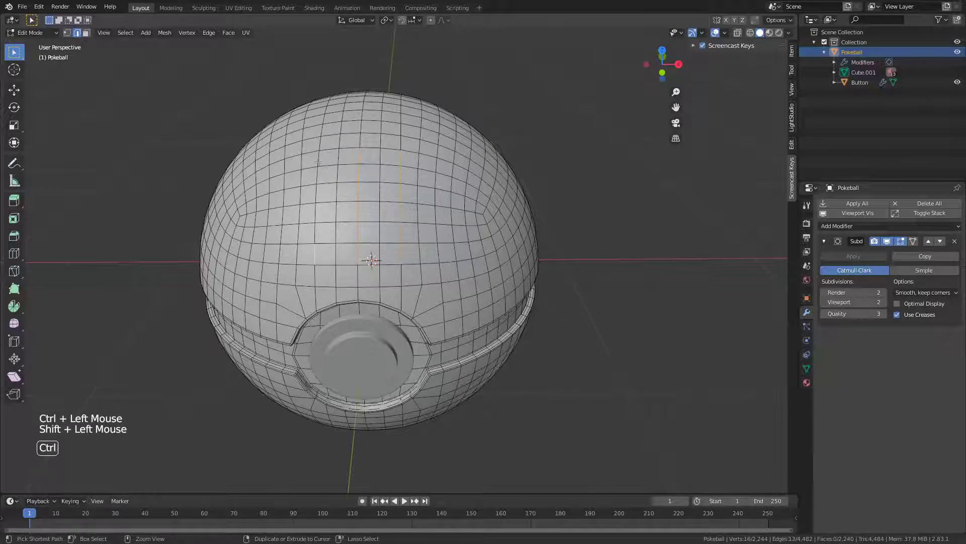
{"action": "left_click", "coordinate": [318, 163], "text": "ctrl"}
- Add a central vertical line of six edges on the back of the upper shell to the selection
{"action": "middle_click_drag", "start_coordinate": [318, 163], "coordinate": [453, 191]}
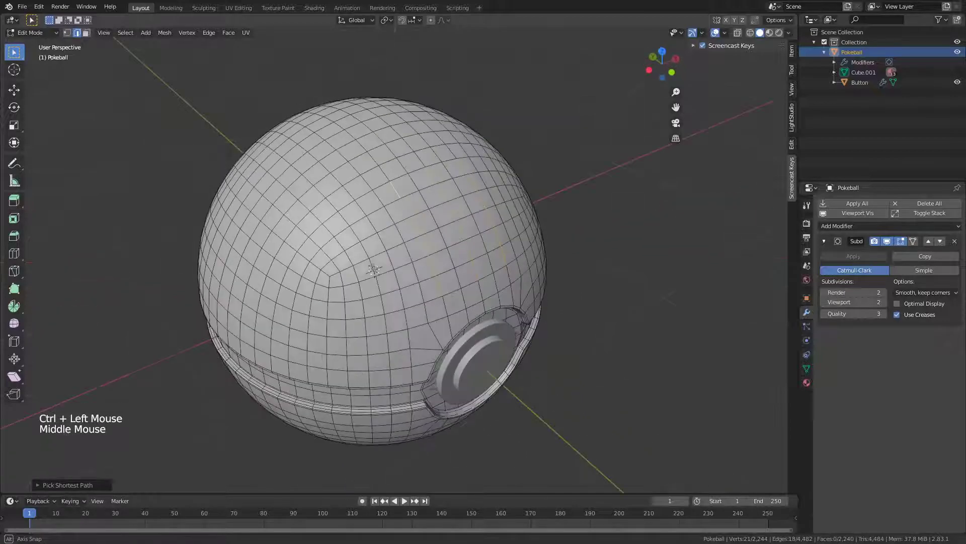
{"action": "middle_click_drag", "start_coordinate": [374, 270], "coordinate": [464, 271]}
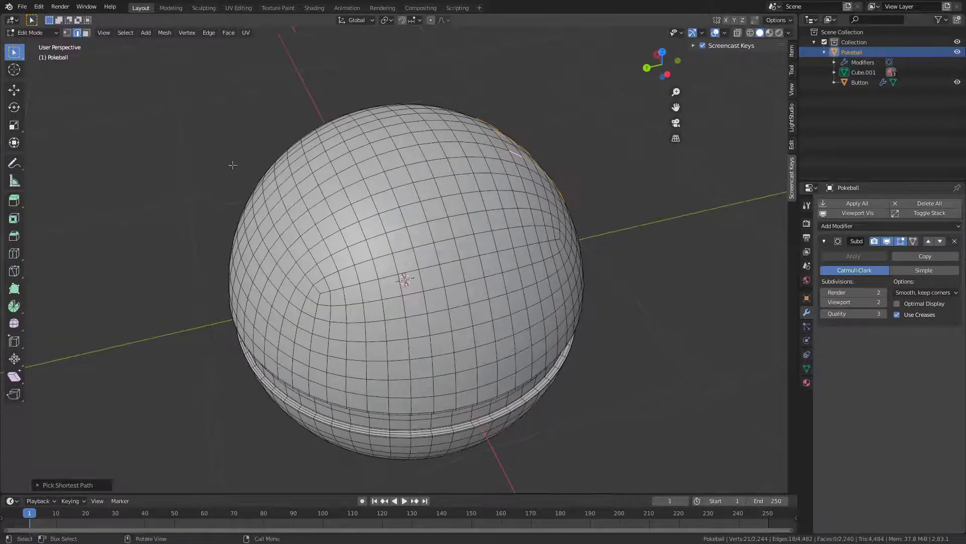
{"action": "middle_click_drag", "start_coordinate": [368, 256], "coordinate": [463, 238]}
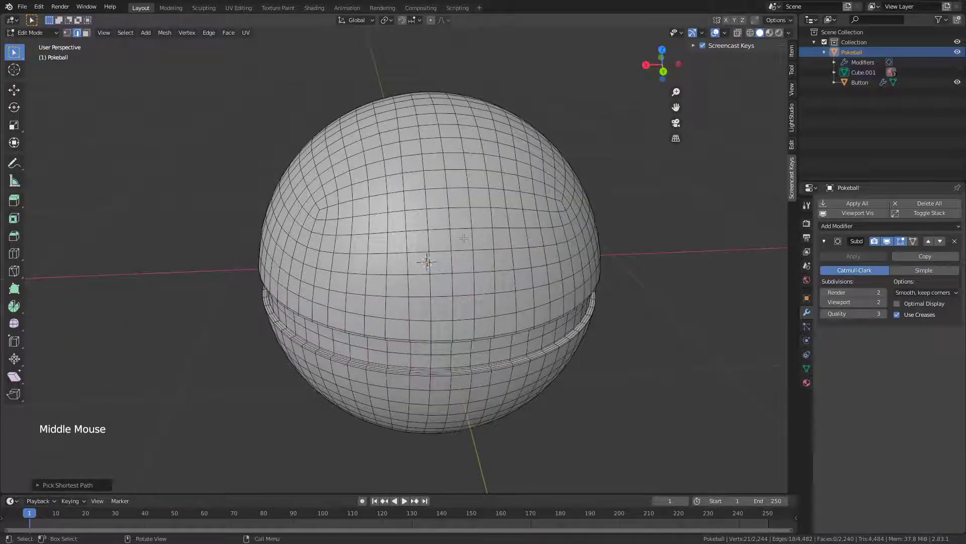
{"action": "middle_click_drag", "start_coordinate": [482, 307], "coordinate": [442, 324], "text": "shift"}
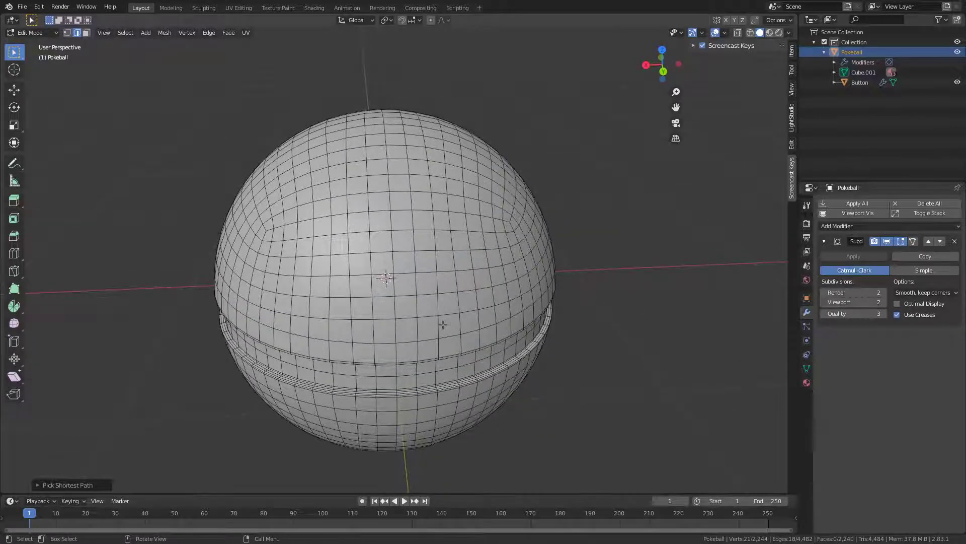
{"action": "middle_click_drag", "start_coordinate": [404, 320], "coordinate": [394, 337]}
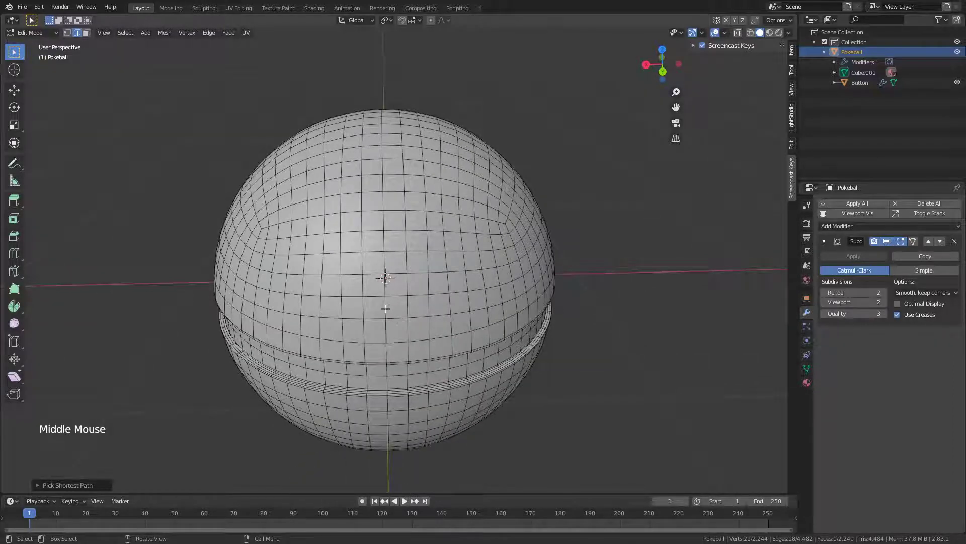
{"action": "left_click", "coordinate": [406, 302], "text": "shift"}
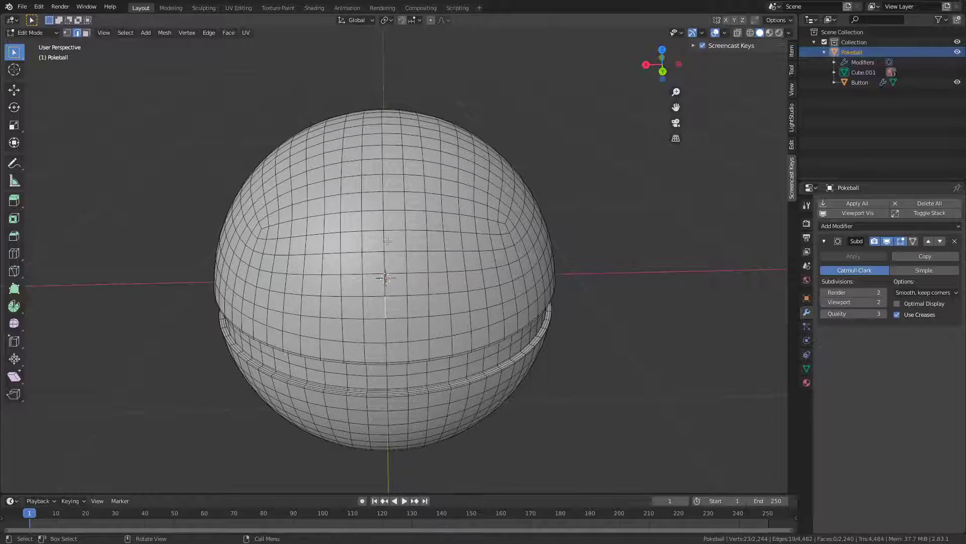
{"action": "left_click", "coordinate": [385, 206], "text": "ctrl"}
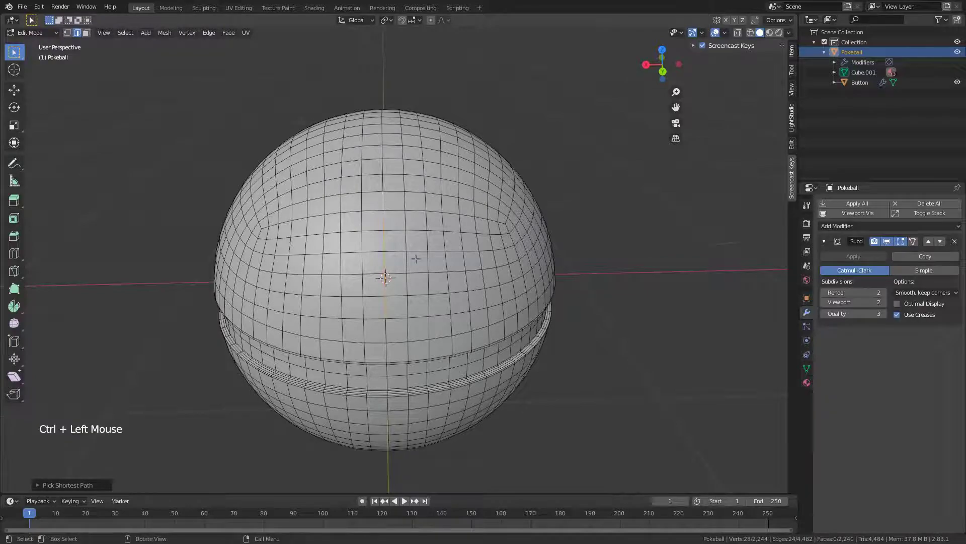
- Add two six-edge vertical lines on the back to the selection, one on each side of the central back line
{"action": "scroll", "coordinate": [384, 206], "scroll_direction": "up", "scroll_amount": 1}
{"action": "middle_click_drag", "start_coordinate": [384, 206], "coordinate": [413, 281]}
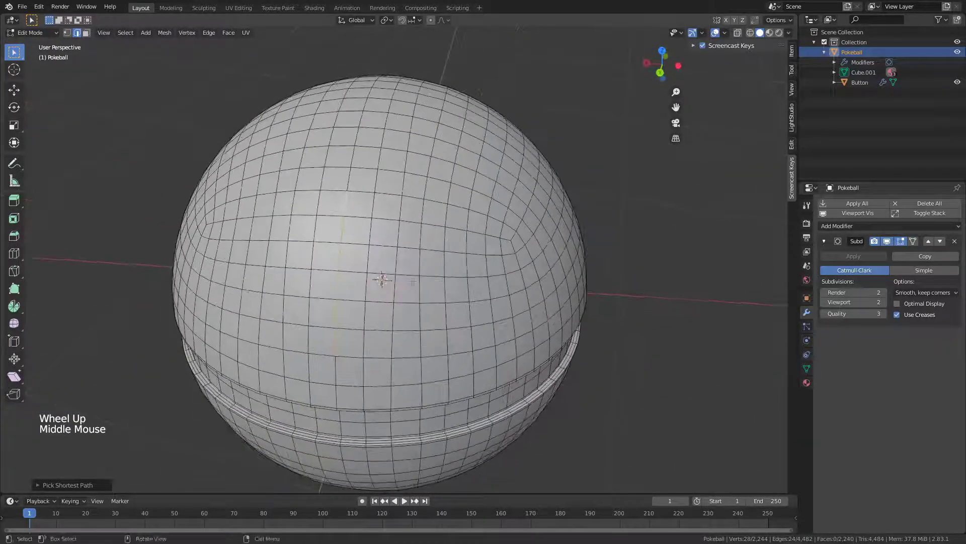
{"action": "left_click", "coordinate": [393, 348], "text": "shift"}
{"action": "left_click", "coordinate": [401, 209], "text": "ctrl"}
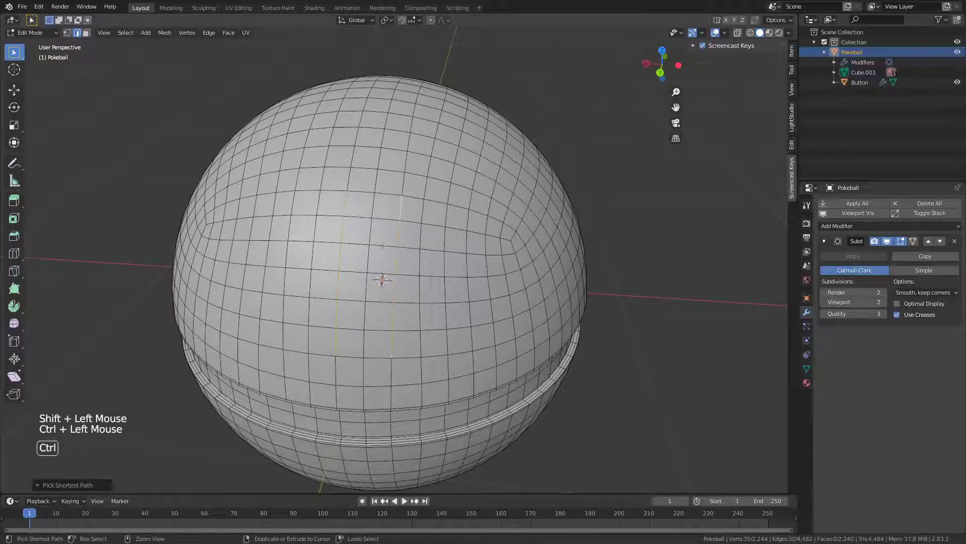
{"action": "left_click", "coordinate": [282, 340], "text": "shift"}
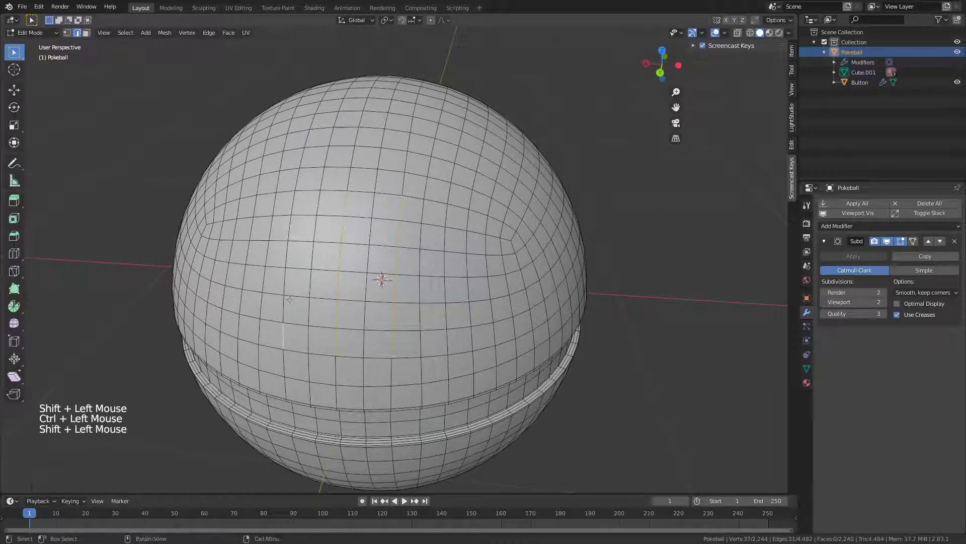
{"action": "left_click", "coordinate": [293, 217], "text": "ctrl"}
{"action": "middle_click_drag", "start_coordinate": [319, 321], "coordinate": [317, 319]}
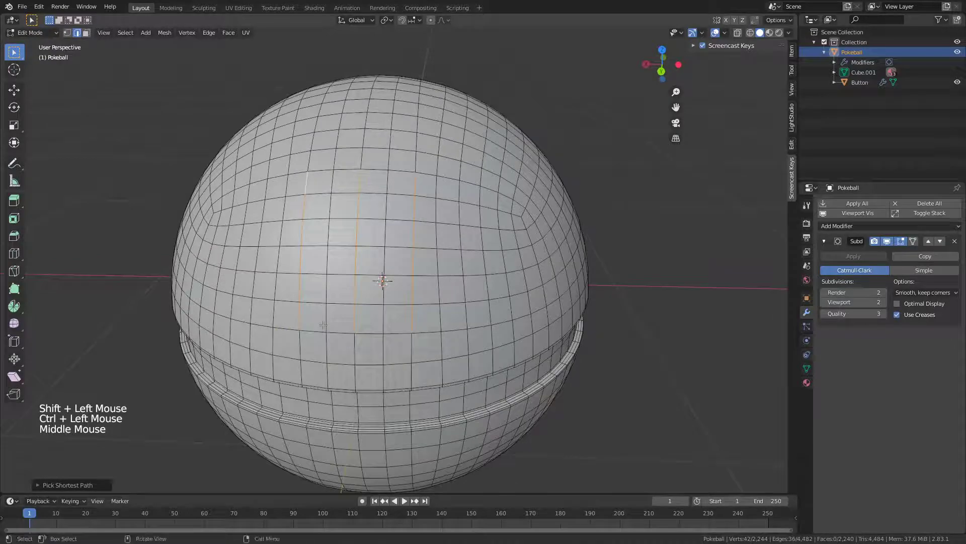
- Bevel the selected vertical edge lines on the front and back of the upper shell into stripes, one segment, about 0.03 m wide
{"action": "middle_click_drag", "start_coordinate": [320, 276], "coordinate": [516, 317]}
{"action": "scroll", "coordinate": [383, 297], "scroll_direction": "down", "scroll_amount": 2}
{"action": "scroll", "coordinate": [340, 311], "scroll_direction": "up", "scroll_amount": 1}
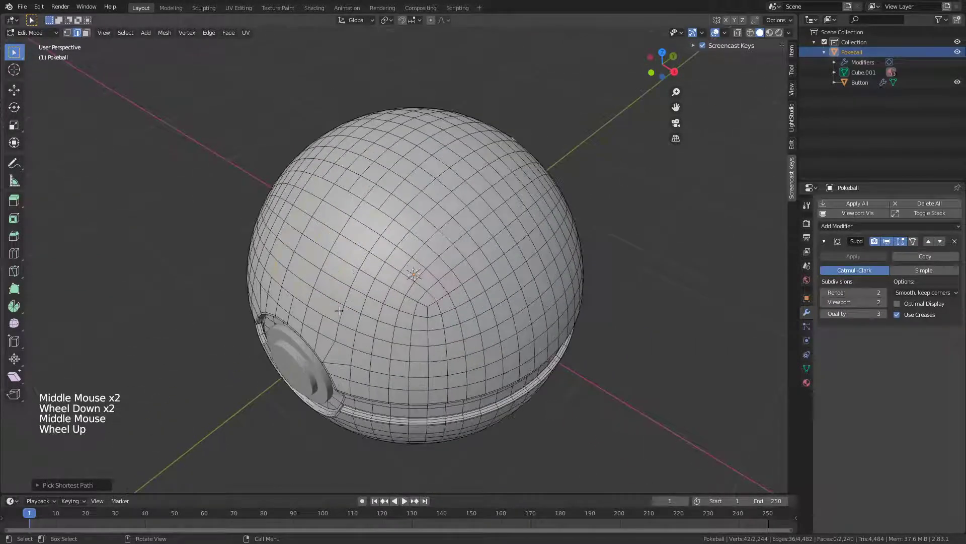
{"action": "left_click", "coordinate": [15, 237]}
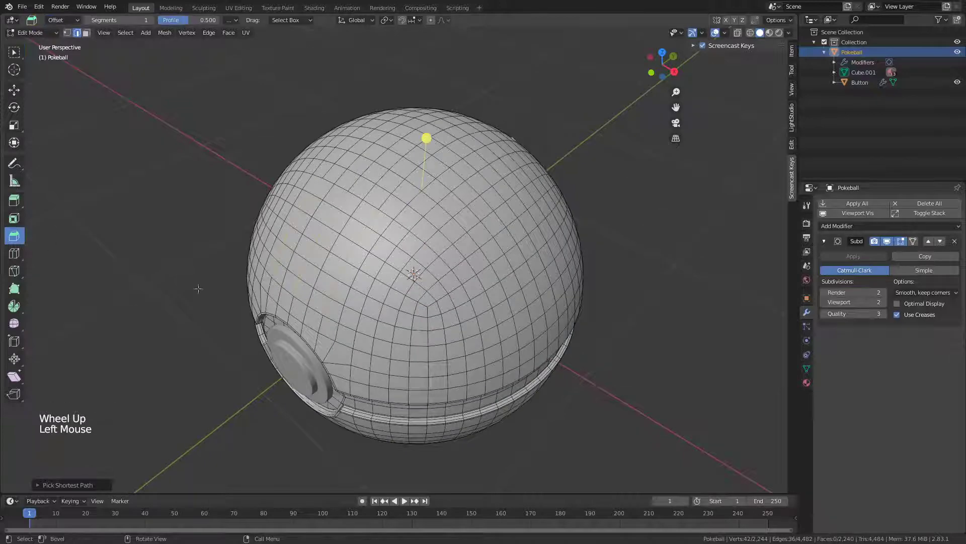
{"action": "middle_click_drag", "start_coordinate": [198, 289], "coordinate": [465, 267]}
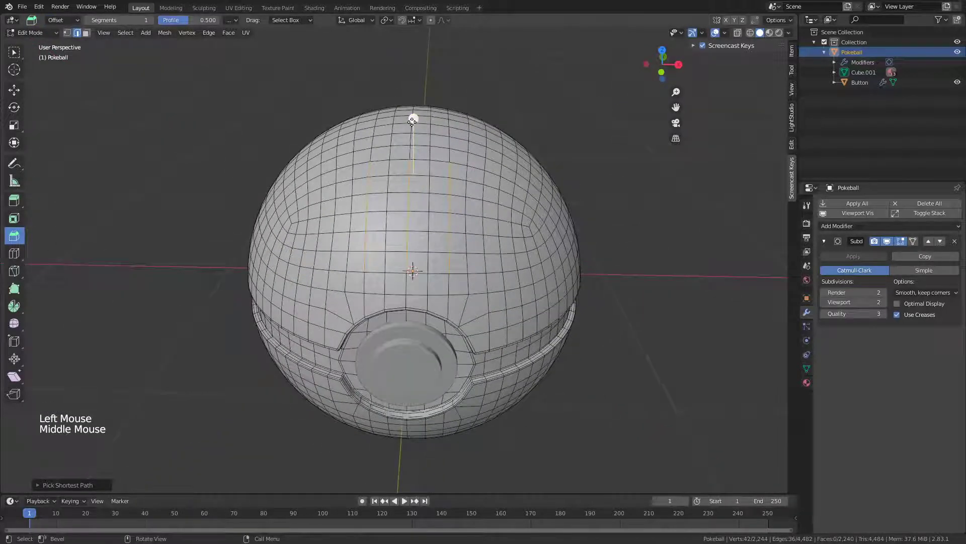
{"action": "left_click_drag", "start_coordinate": [412, 119], "coordinate": [416, 113]}
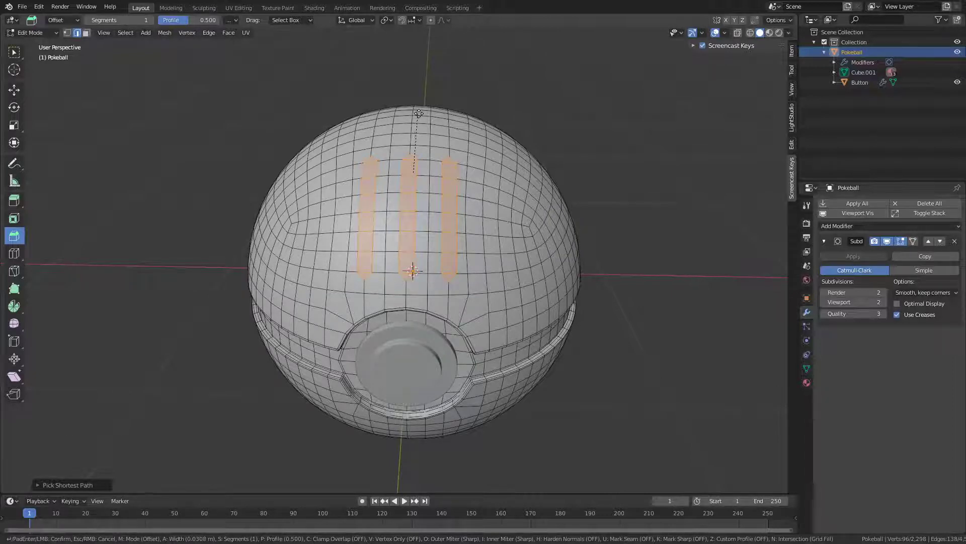
{"action": "left_click_drag", "start_coordinate": [420, 114], "coordinate": [420, 114]}
- Inset the beveled stripe faces by a thickness of about 0.004
{"action": "scroll", "coordinate": [427, 224], "scroll_direction": "up", "scroll_amount": 2}
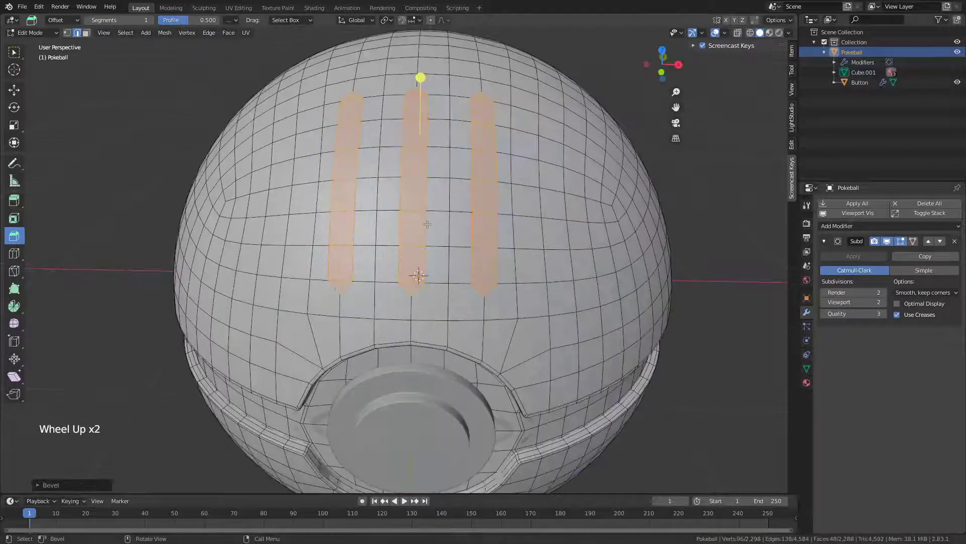
{"action": "middle_click_drag", "start_coordinate": [432, 236], "coordinate": [420, 240]}
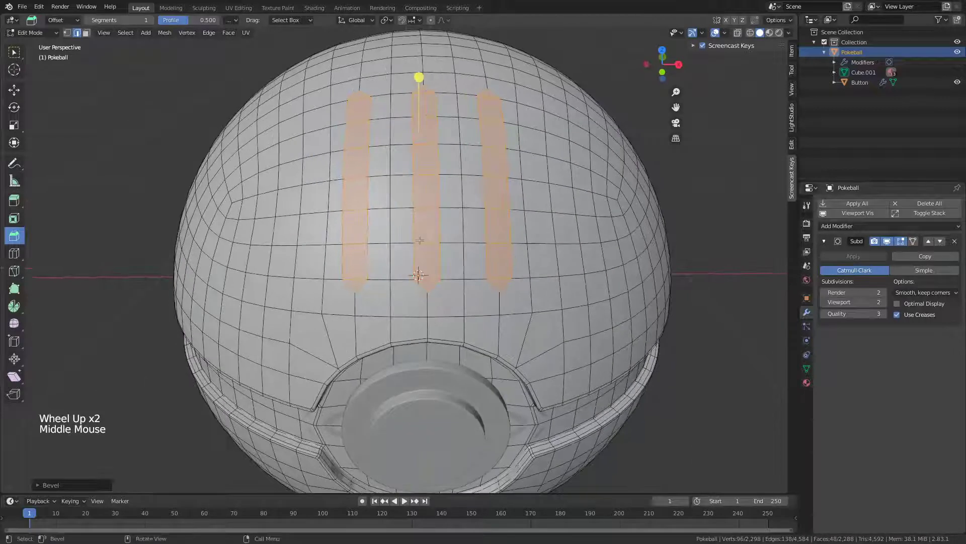
{"action": "left_click", "coordinate": [15, 220]}
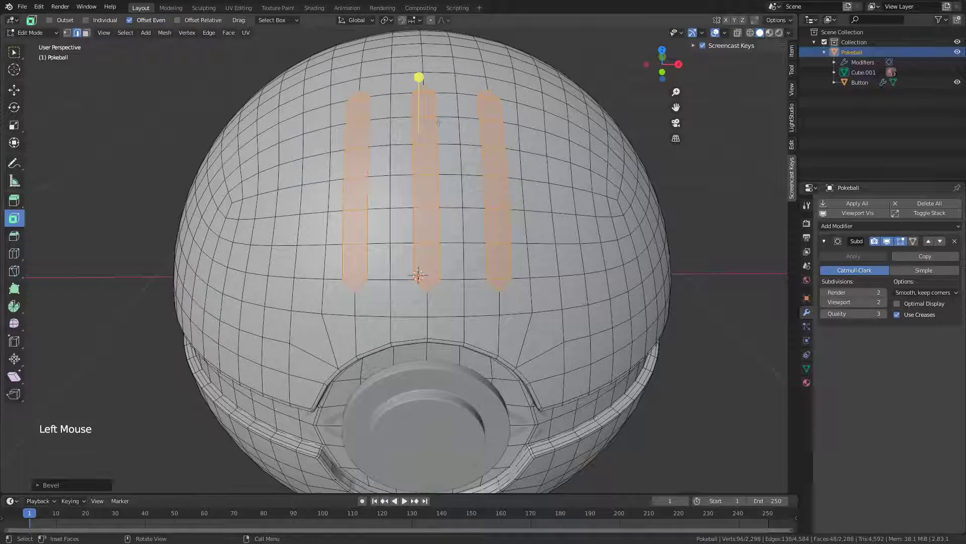
{"action": "left_click_drag", "start_coordinate": [421, 77], "coordinate": [425, 79]}
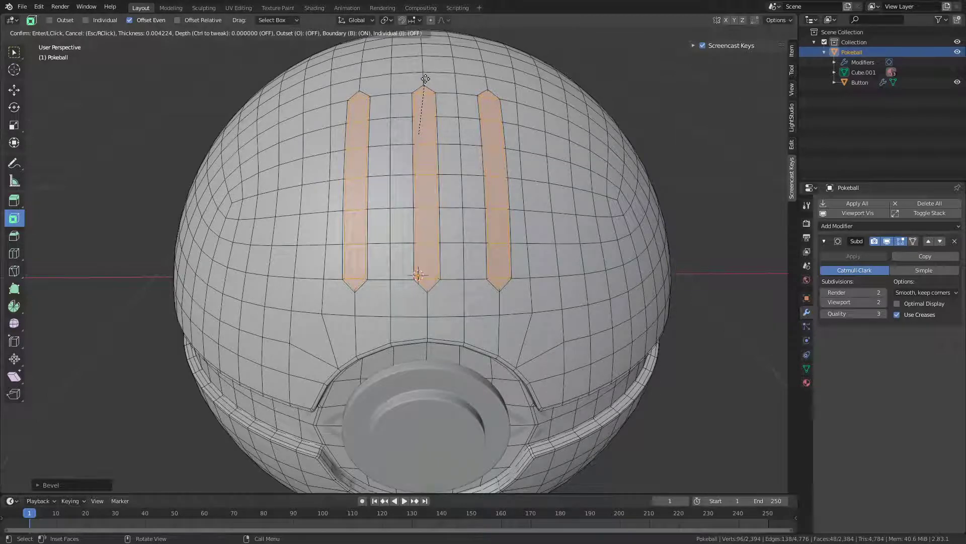
{"action": "left_click", "coordinate": [426, 79]}
- Try to extrude the inset front and back stripe faces outward along their normals
{"action": "middle_click_drag", "start_coordinate": [421, 80], "coordinate": [409, 112]}
{"action": "middle_click_drag", "start_coordinate": [425, 238], "coordinate": [399, 337], "text": "shift"}
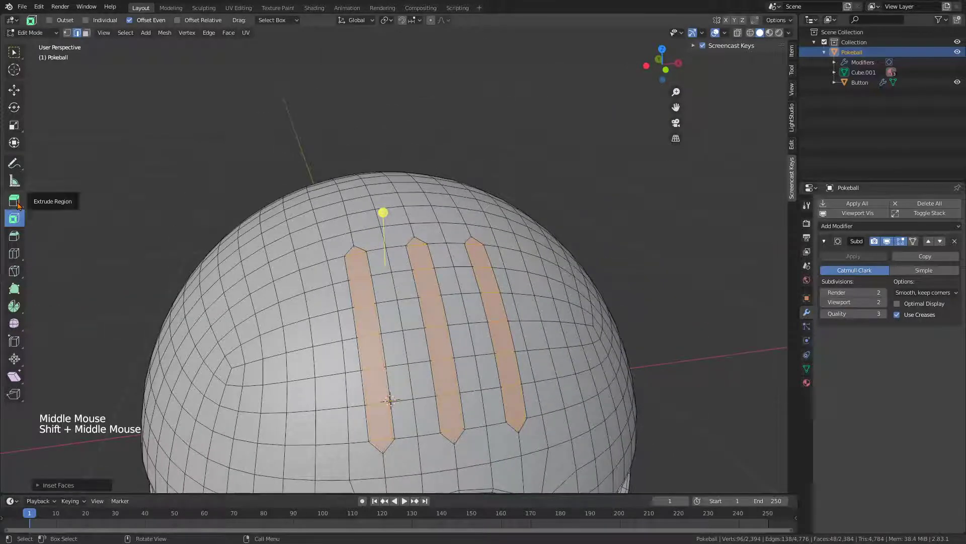
{"action": "left_click_drag", "start_coordinate": [19, 204], "coordinate": [52, 231]}
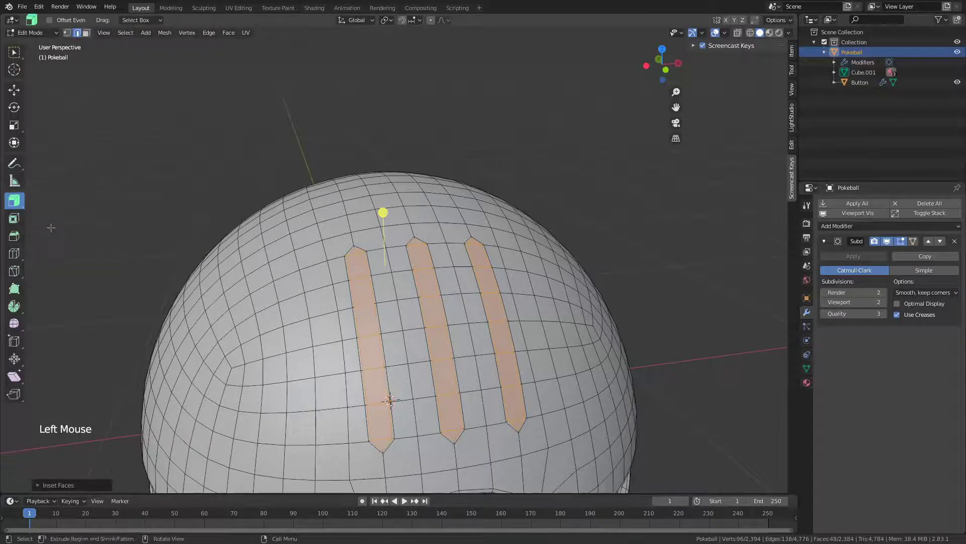
{"action": "middle_click_drag", "start_coordinate": [416, 316], "coordinate": [438, 237]}
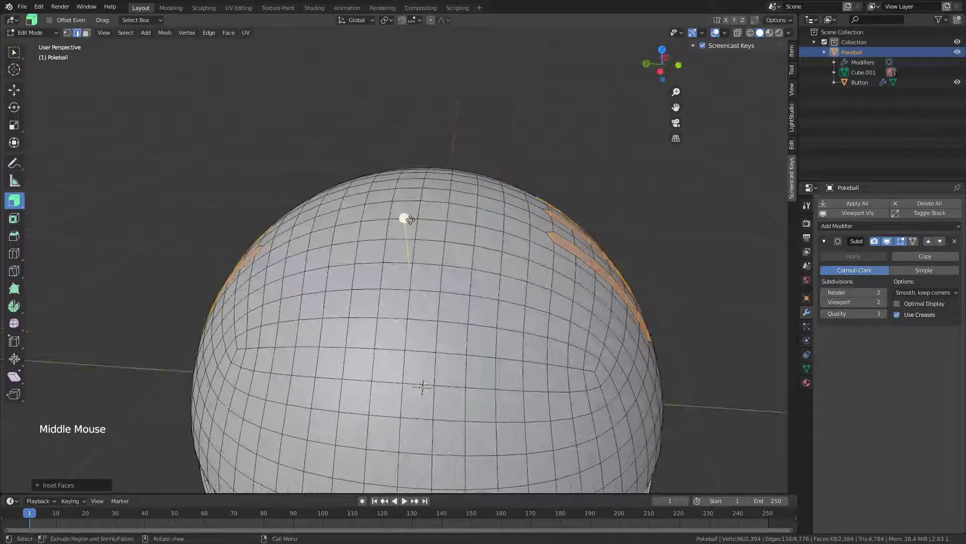
{"action": "mouse_move", "coordinate": [403, 218]}
{"action": "left_mouse_down"}
{"action": "mouse_move", "coordinate": [408, 204]}
{"action": "mouse_move", "coordinate": [418, 211]}
{"action": "mouse_move", "coordinate": [403, 212]}
{"action": "left_mouse_up"}
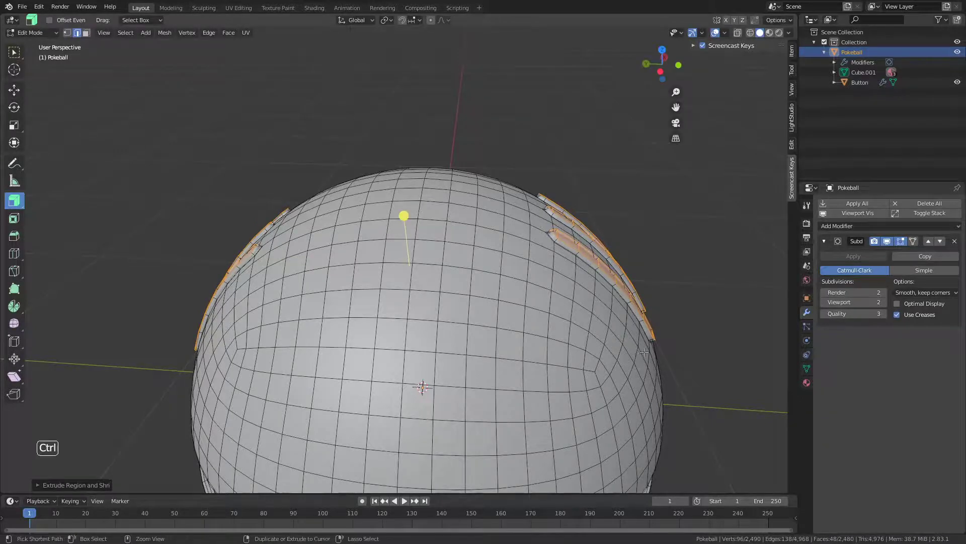
{"action": "key", "text": "ctrl+z"}
- Extrude the inset stripe faces outward along their normals by about 0.007
{"action": "middle_click_drag", "start_coordinate": [403, 215], "coordinate": [383, 207]}
{"action": "scroll", "coordinate": [549, 316], "scroll_direction": "up", "scroll_amount": 2}
{"action": "middle_click_drag", "start_coordinate": [549, 316], "coordinate": [491, 275]}
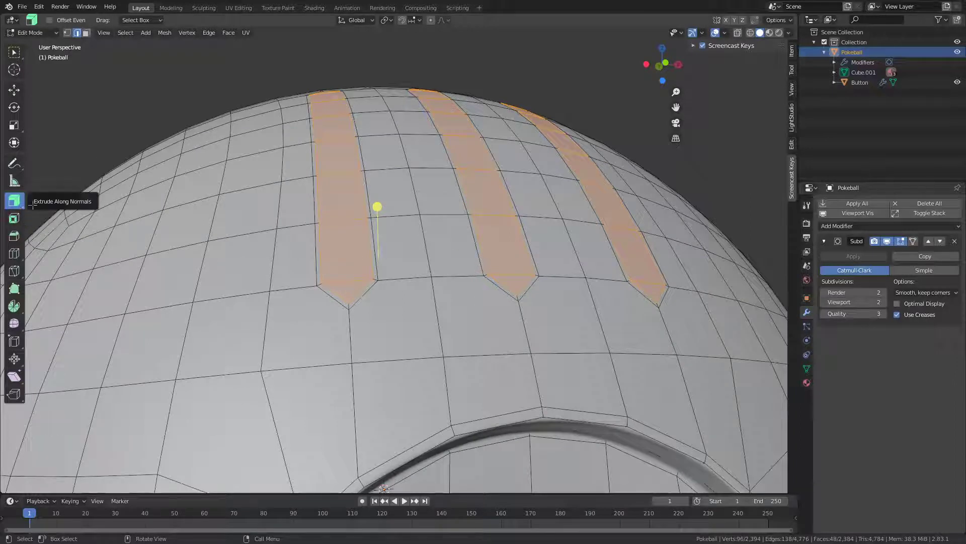
{"action": "left_click_drag", "start_coordinate": [377, 208], "coordinate": [378, 208]}
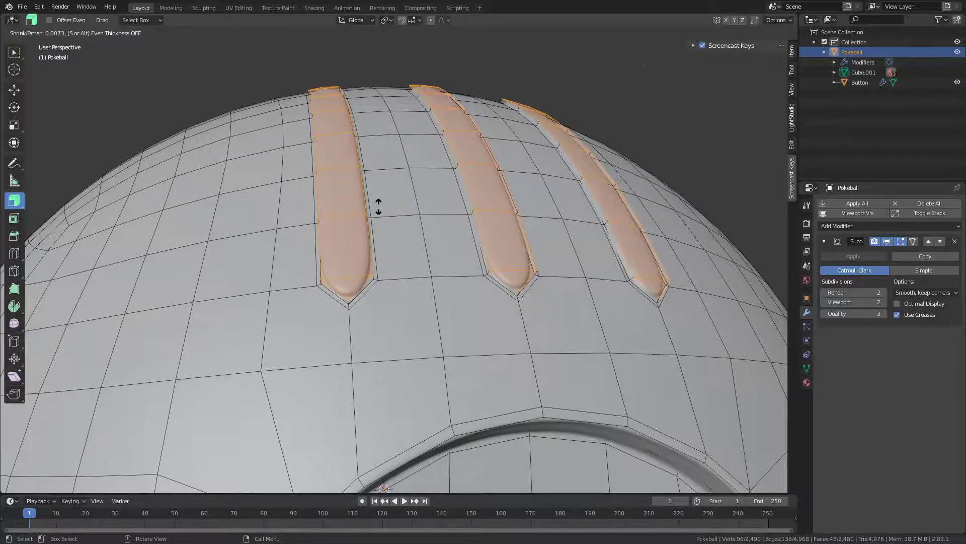
{"action": "left_click", "coordinate": [378, 206]}
- Hide the subdivision modifier's effect in the viewport and extrude the raised stripe faces slightly farther outward along their normals
{"action": "middle_click_drag", "start_coordinate": [378, 207], "coordinate": [385, 204]}
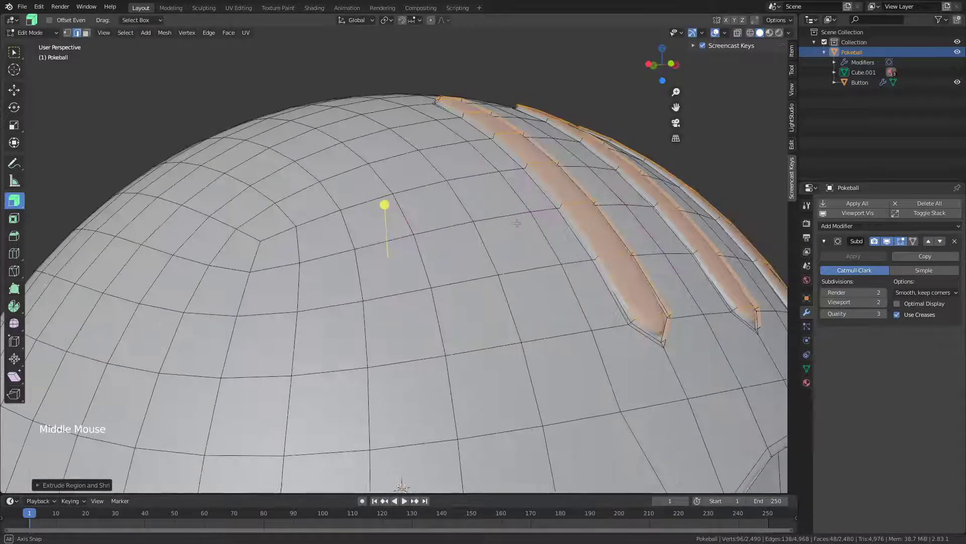
{"action": "middle_click_drag", "start_coordinate": [517, 223], "coordinate": [495, 224]}
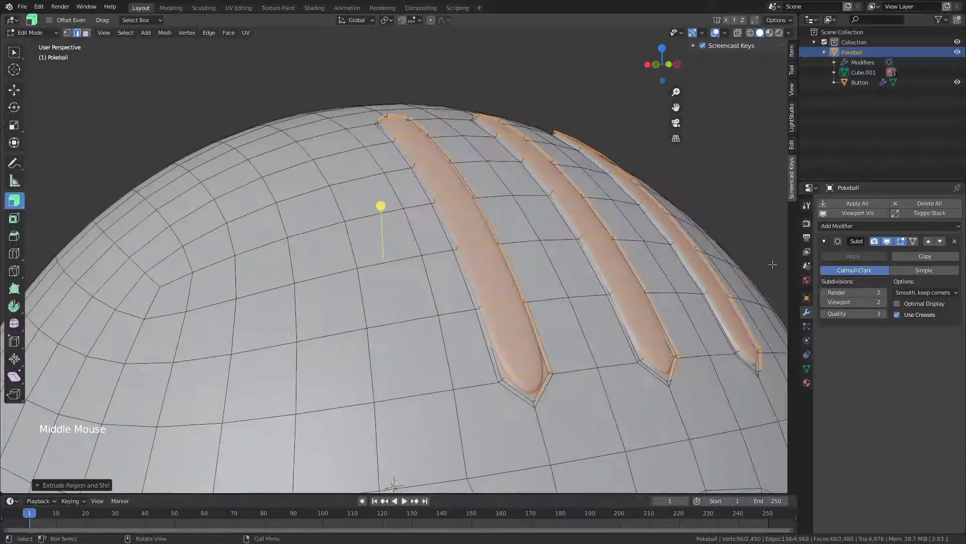
{"action": "left_click", "coordinate": [886, 241]}
{"action": "middle_click_drag", "start_coordinate": [500, 254], "coordinate": [492, 250]}
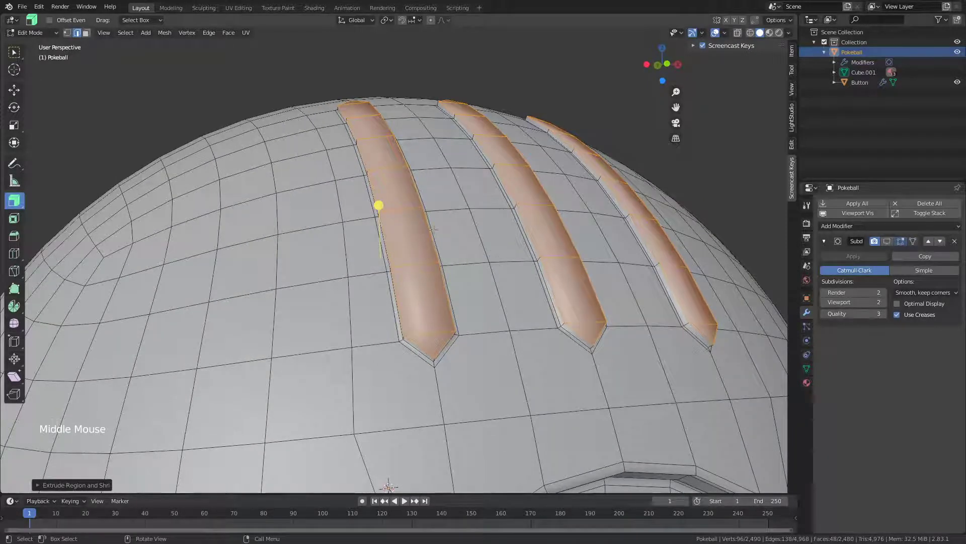
{"action": "left_click_drag", "start_coordinate": [380, 206], "coordinate": [377, 200]}
{"action": "scroll", "coordinate": [379, 200], "scroll_direction": "down", "scroll_amount": 3}
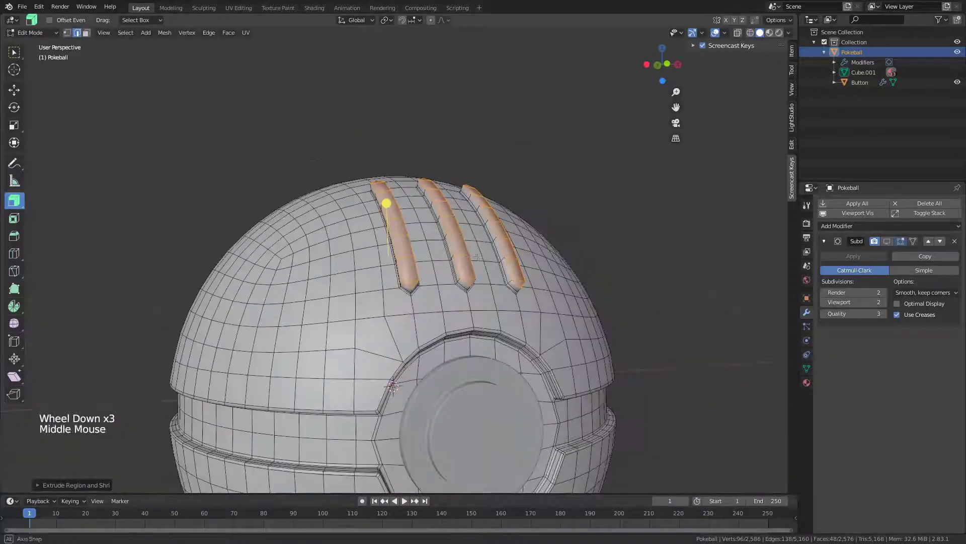
{"action": "mouse_move", "coordinate": [384, 198]}
{"action": "middle_mouse_down"}
{"action": "mouse_move", "coordinate": [397, 216]}
{"action": "mouse_move", "coordinate": [412, 205]}
{"action": "mouse_move", "coordinate": [392, 206]}
{"action": "middle_mouse_up"}
{"action": "middle_click_drag", "start_coordinate": [503, 274], "coordinate": [491, 262]}
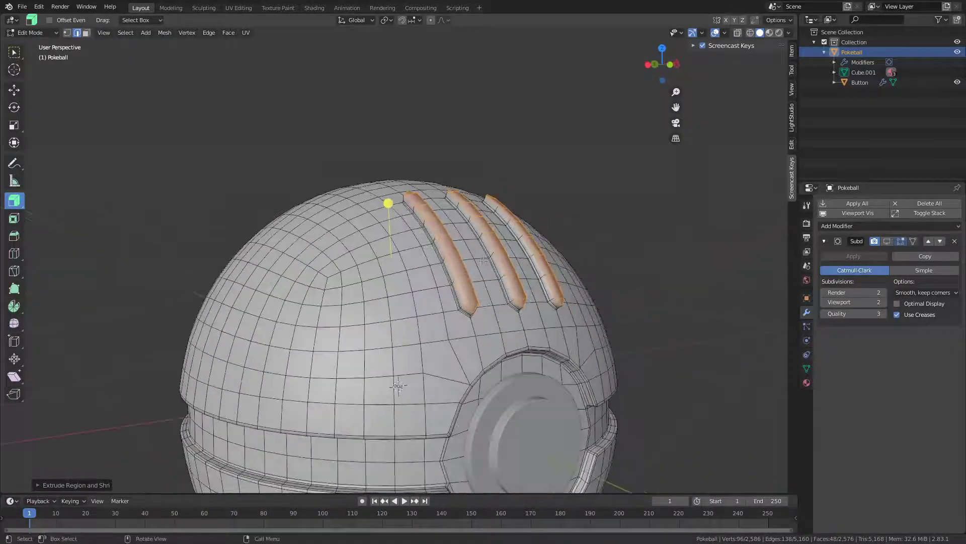
{"action": "scroll", "coordinate": [491, 262], "scroll_direction": "up", "scroll_amount": 1}
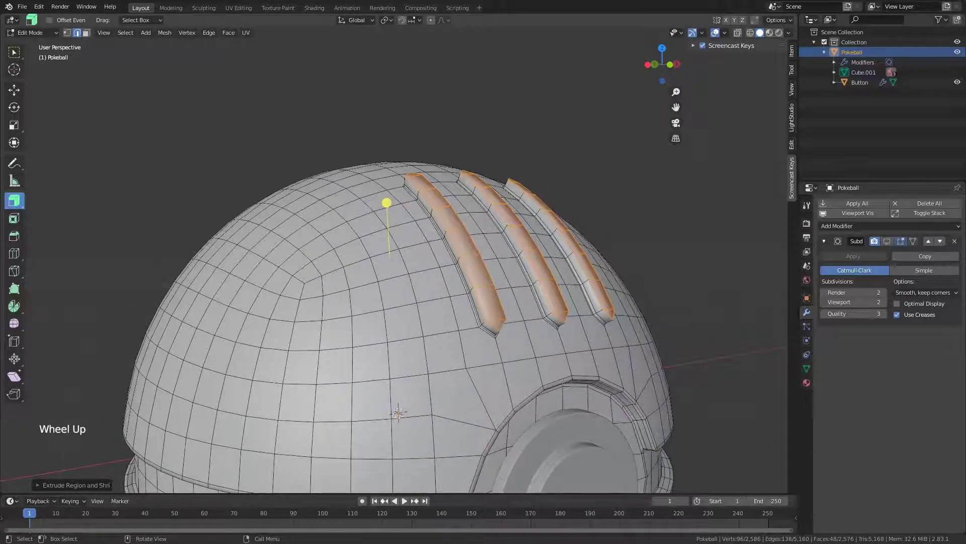
- Switch to Object Mode and turn the subdivision modifier's viewport display back on to check the smoothed stripes
{"action": "key", "text": "Tab"}
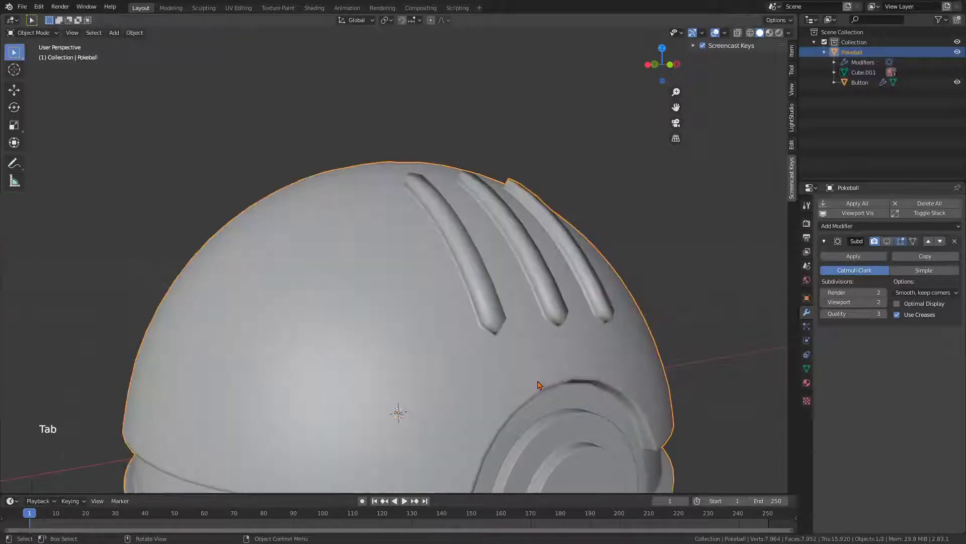
{"action": "scroll", "coordinate": [528, 374], "scroll_direction": "down", "scroll_amount": 2}
{"action": "middle_click_drag", "start_coordinate": [529, 374], "coordinate": [508, 368]}
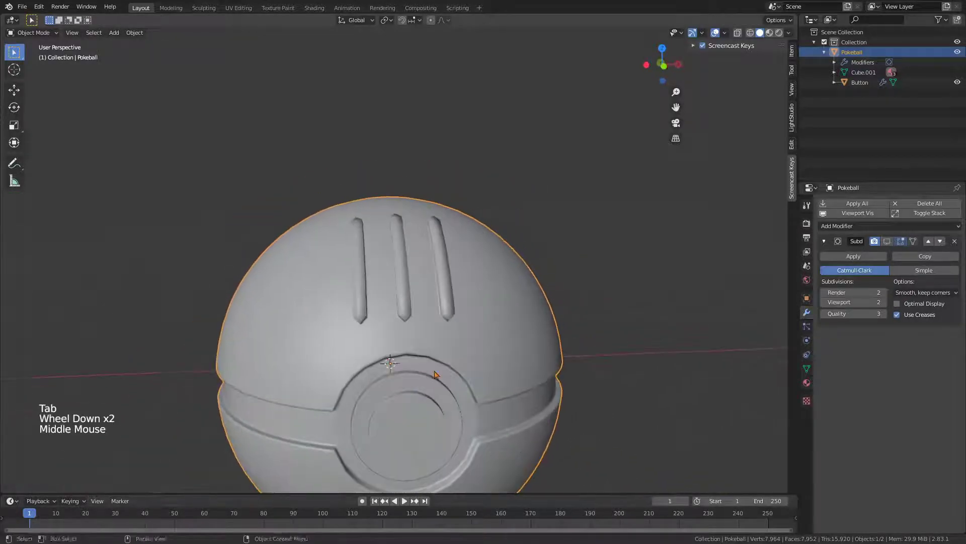
{"action": "left_click", "coordinate": [887, 242]}
{"action": "middle_click_drag", "start_coordinate": [566, 277], "coordinate": [548, 291]}
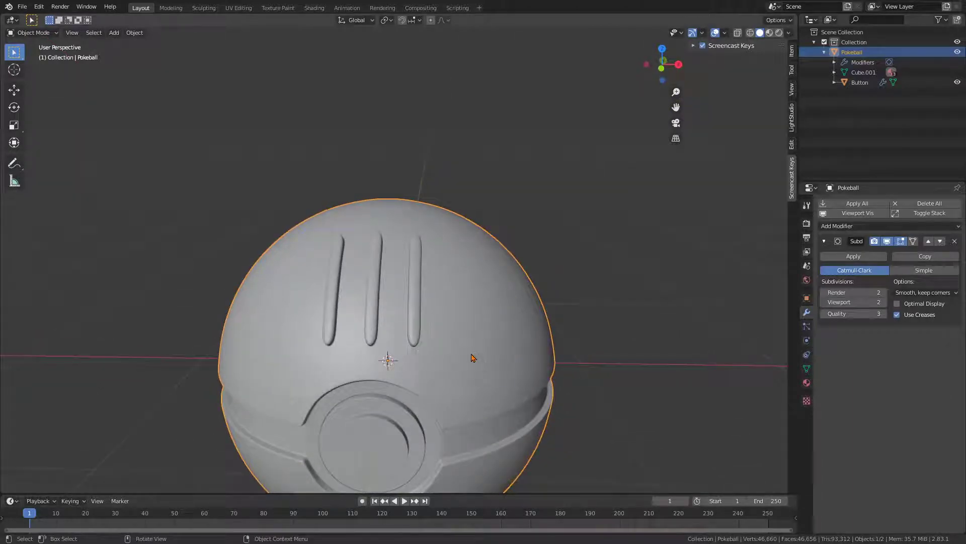
- Return to Edit Mode and grow the stripe selection twice so it includes the extruded side faces
{"action": "key", "text": "Tab"}
{"action": "middle_click_drag", "start_coordinate": [471, 358], "coordinate": [470, 347]}
{"action": "scroll", "coordinate": [472, 321], "scroll_direction": "up", "scroll_amount": 2}
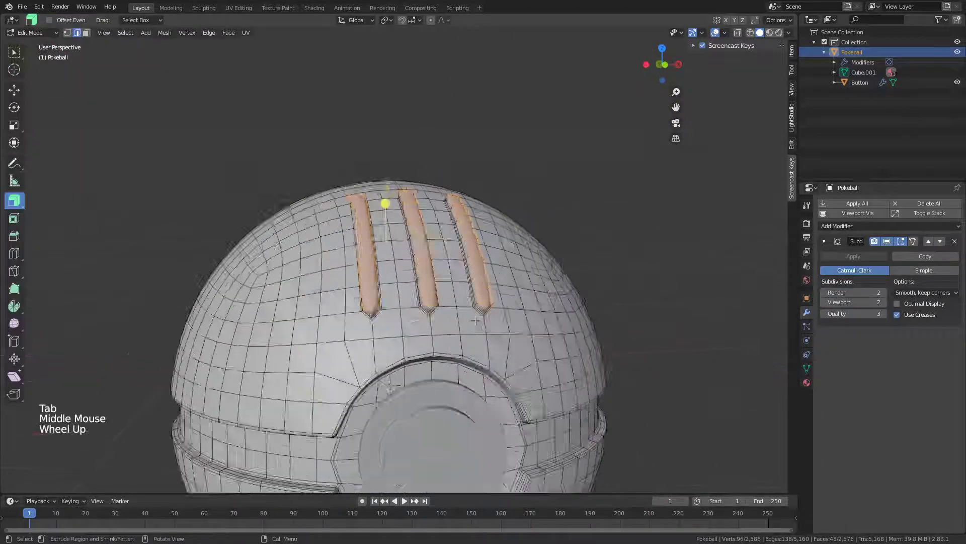
{"action": "scroll", "coordinate": [472, 321], "scroll_direction": "up", "scroll_amount": 1}
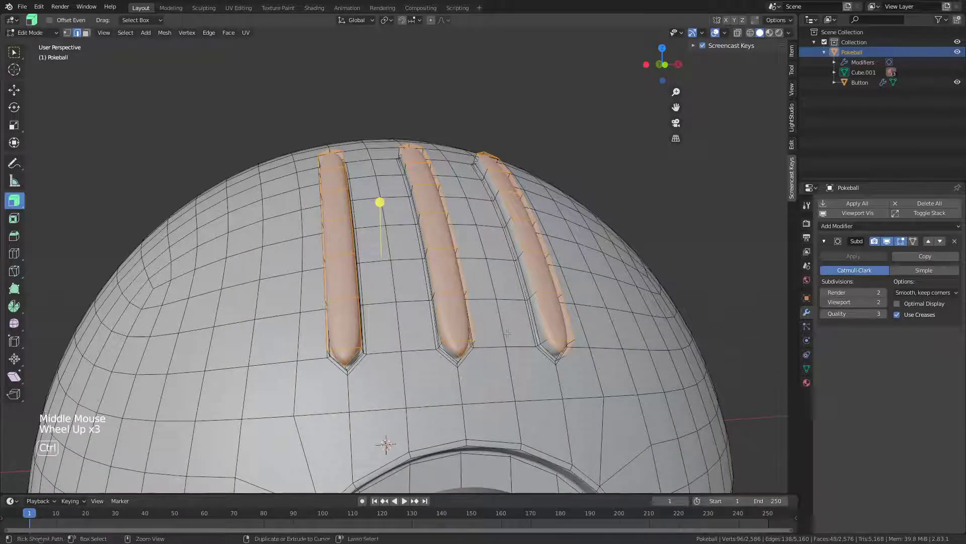
{"action": "key", "text": "ctrl+KP_Add"}
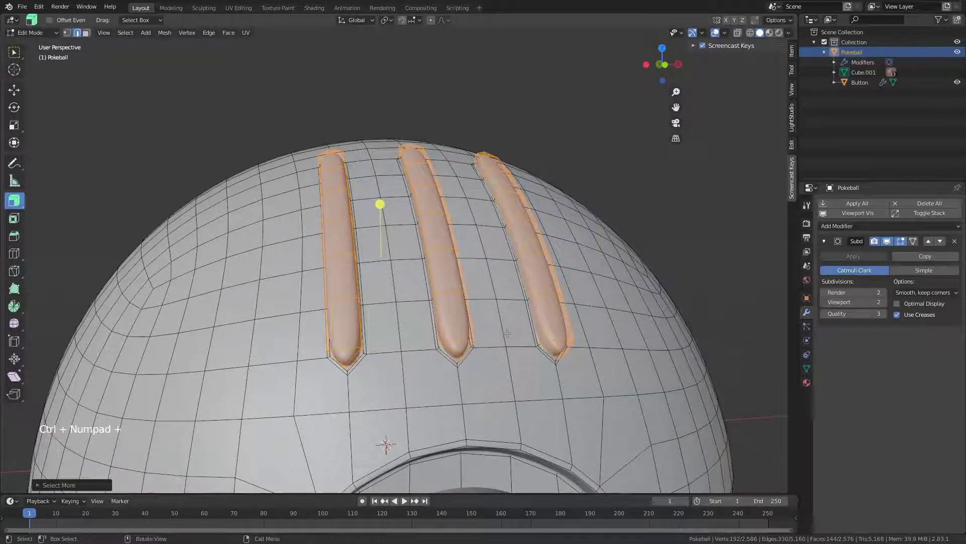
{"action": "scroll", "coordinate": [520, 341], "scroll_direction": "up", "scroll_amount": 1}
{"action": "key", "text": "ctrl"}
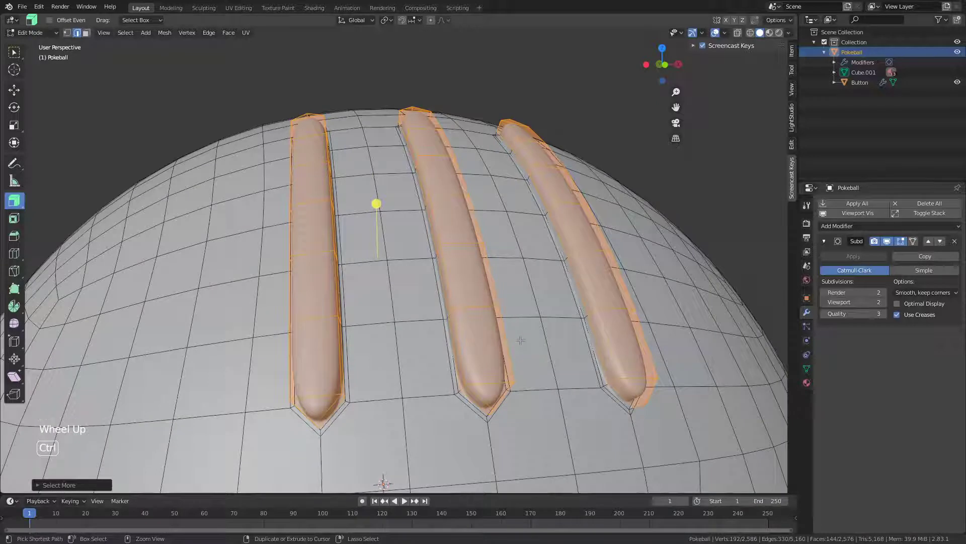
{"action": "key", "text": "ctrl+KP_Add"}
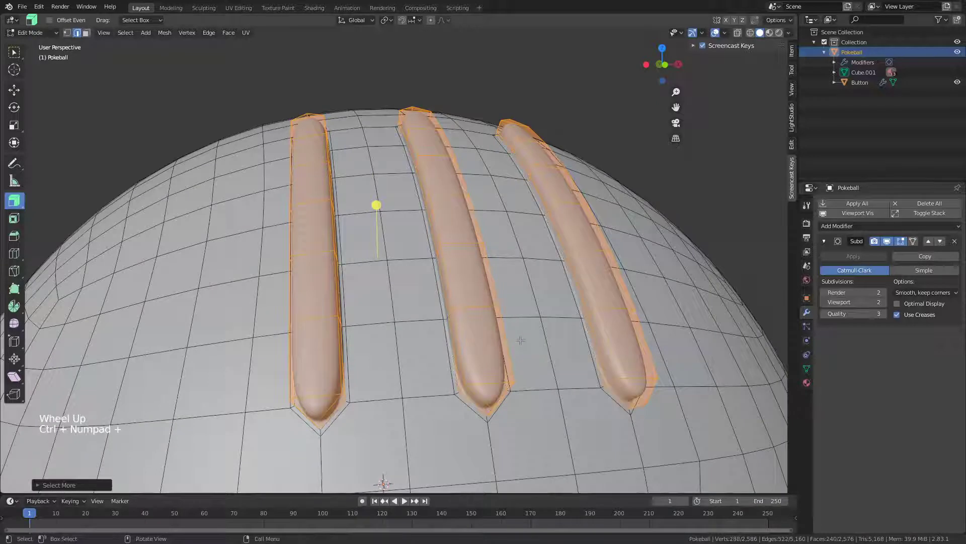
- Add a fourth material slot to the Pokeball, create a new material in it and assign it to the selected stripe faces
{"action": "left_click", "coordinate": [808, 383]}
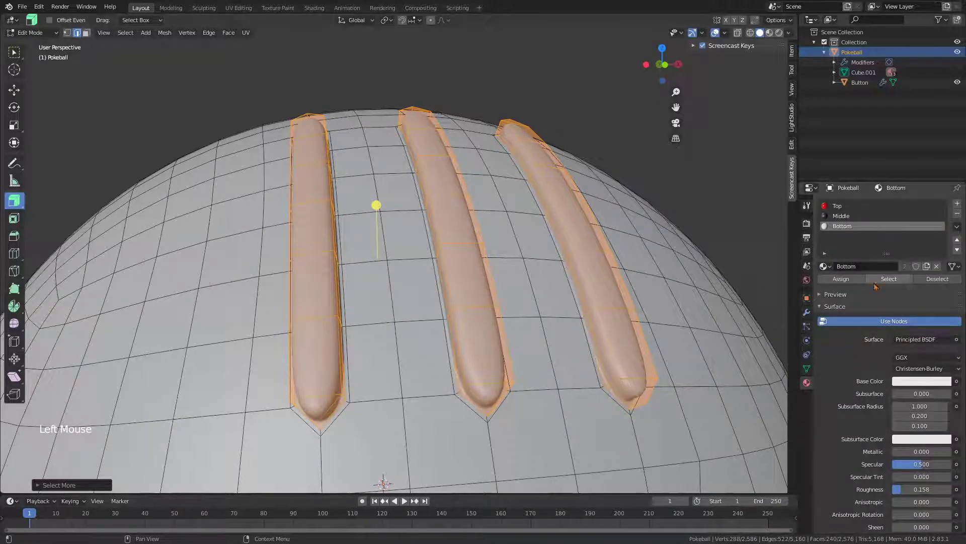
{"action": "left_click", "coordinate": [958, 204]}
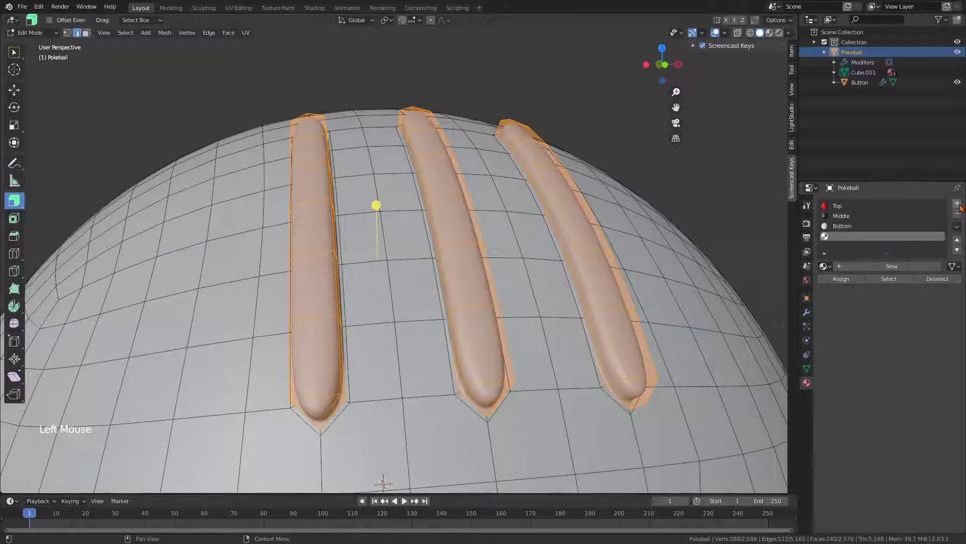
{"action": "left_click", "coordinate": [876, 270]}
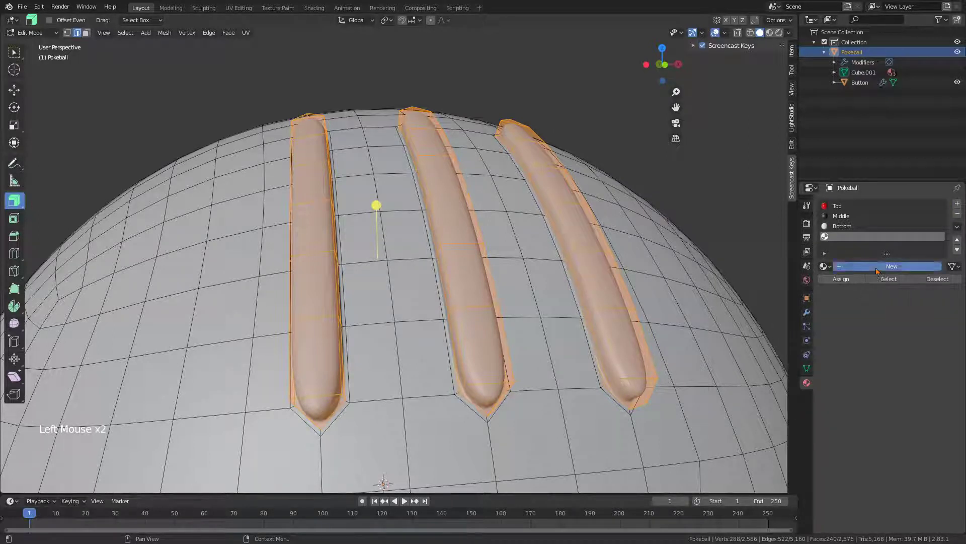
{"action": "left_click", "coordinate": [848, 279]}
- Give the stripe material a yellow-orange base color (H 0.127, S 1.000, V 0.906) and roughness 0.192, and show Material Preview shading
{"action": "left_click", "coordinate": [906, 382]}
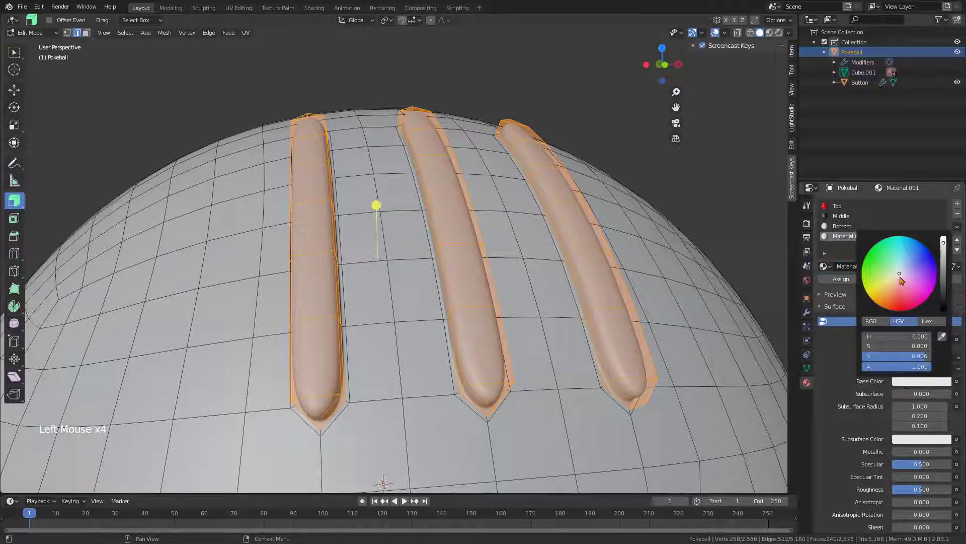
{"action": "left_click_drag", "start_coordinate": [901, 277], "coordinate": [872, 300]}
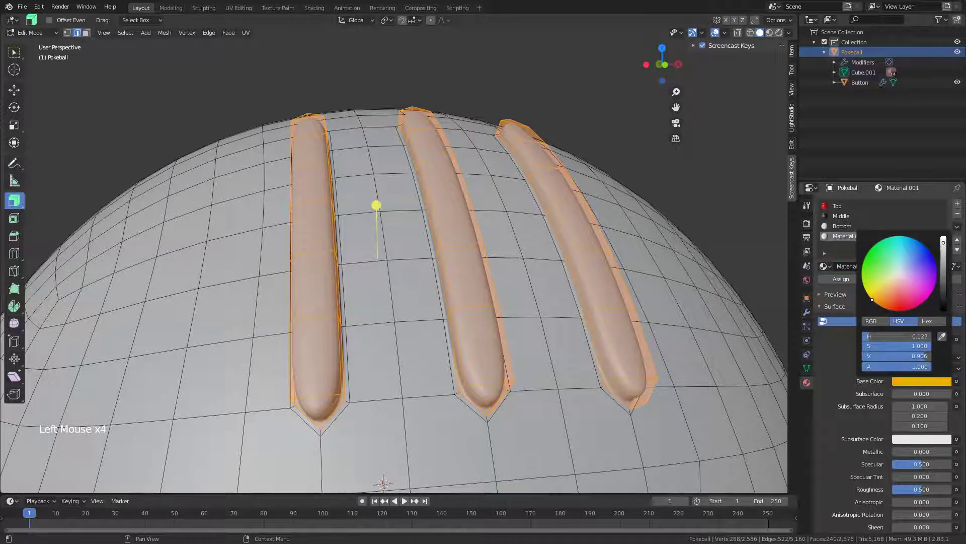
{"action": "left_click", "coordinate": [856, 428]}
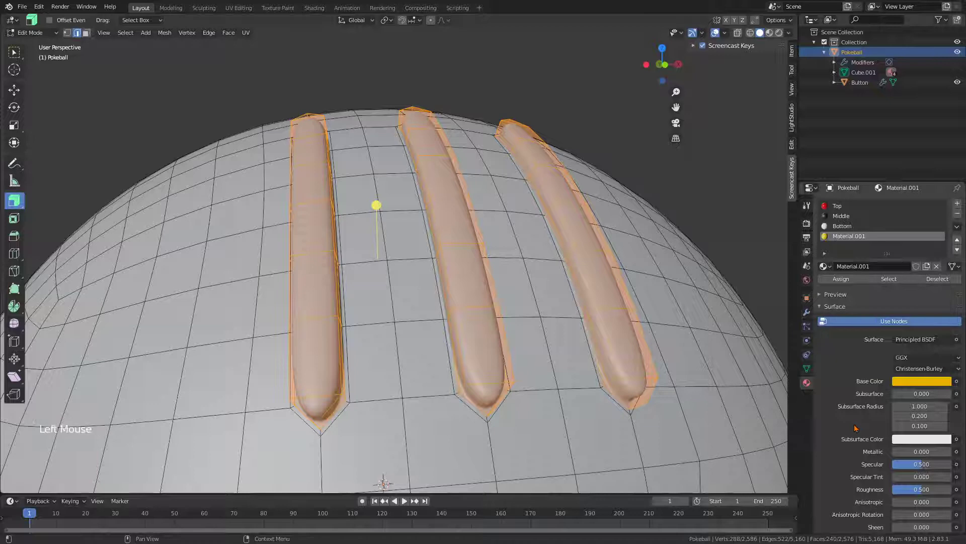
{"action": "left_click", "coordinate": [915, 490]}
{"action": "left_click", "coordinate": [770, 33]}
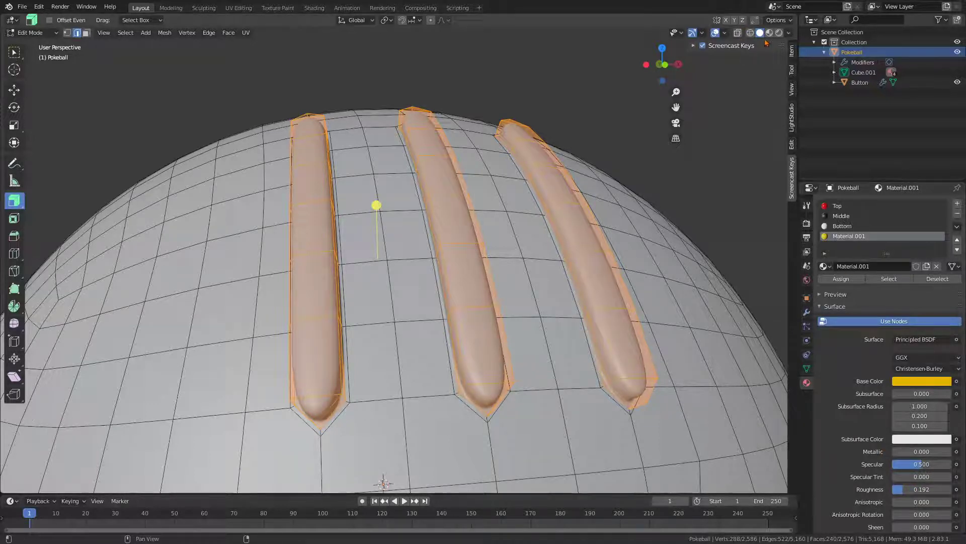
- Return to Object Mode to check the whole striped ball and switch to the Shading workspace
{"action": "scroll", "coordinate": [579, 189], "scroll_direction": "down", "scroll_amount": 5}
{"action": "middle_click_drag", "start_coordinate": [579, 188], "coordinate": [576, 218]}
{"action": "key", "text": "Tab"}
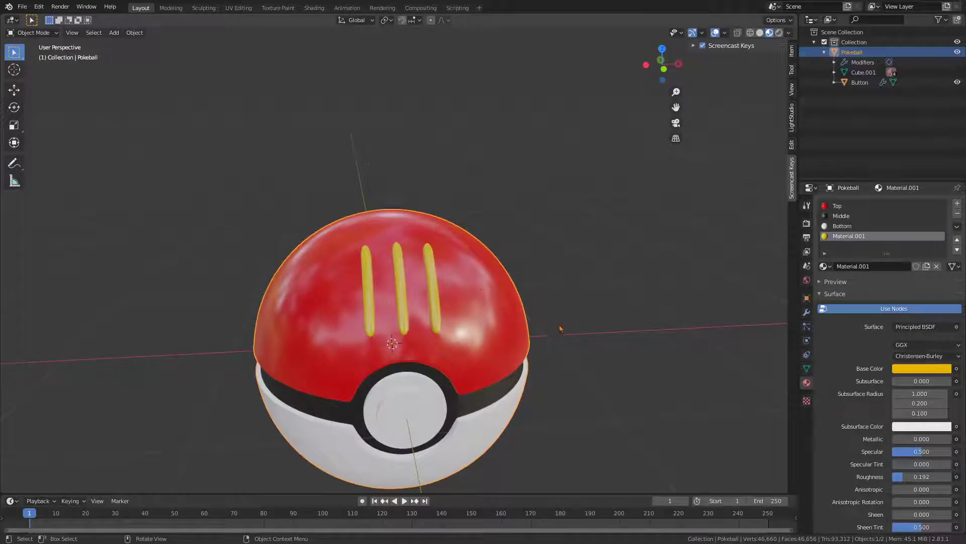
{"action": "key", "text": "Tab"}
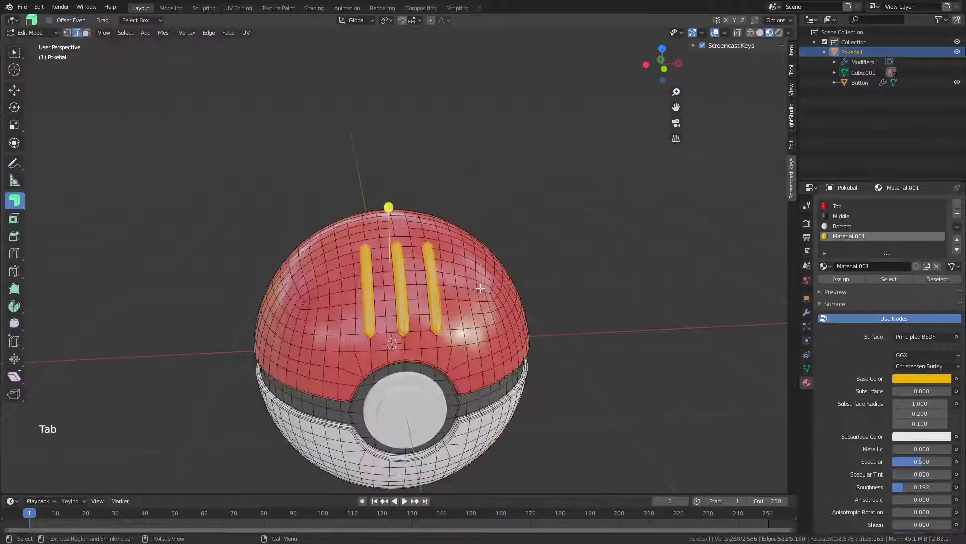
{"action": "key", "text": "Tab"}
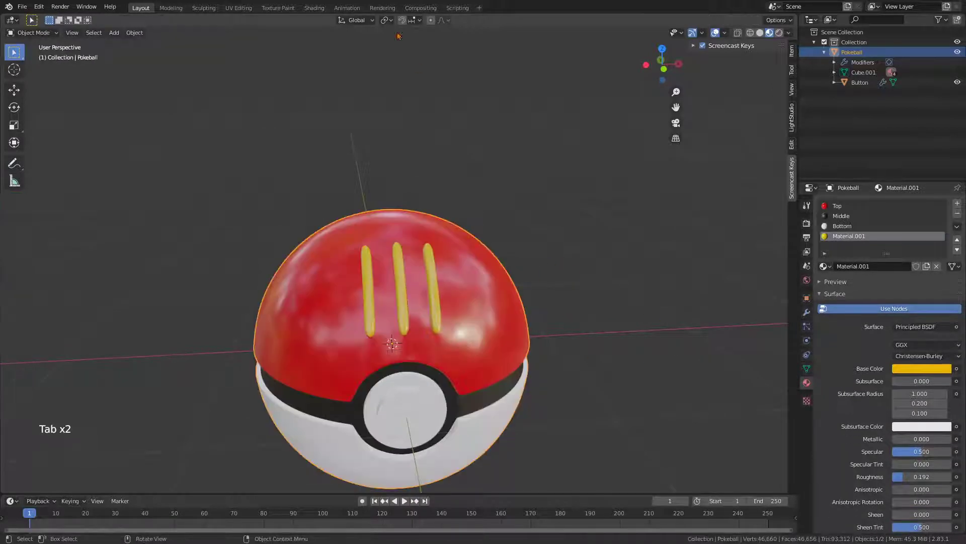
{"action": "left_click", "coordinate": [314, 8]}
{"action": "middle_click_drag", "start_coordinate": [449, 246], "coordinate": [545, 246]}
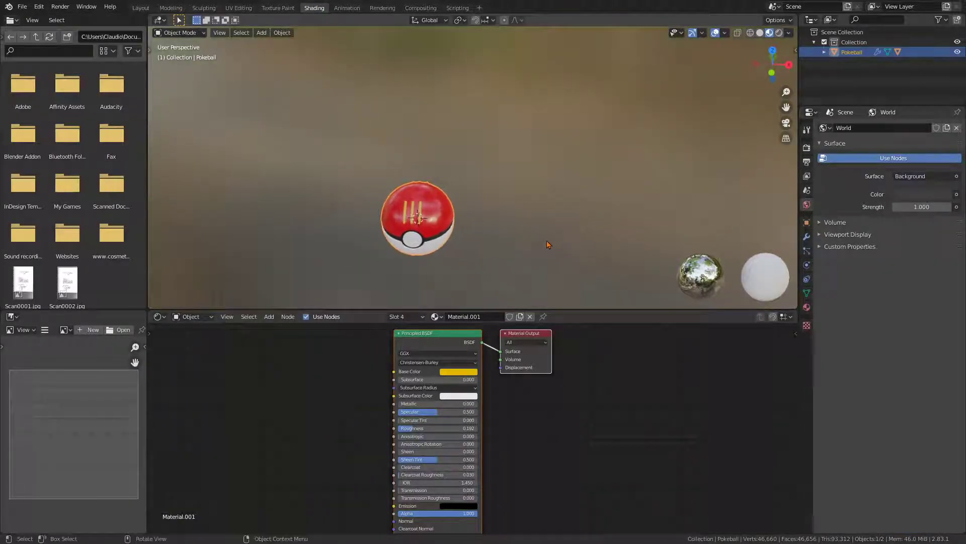
{"action": "scroll", "coordinate": [546, 246], "scroll_direction": "up", "scroll_amount": 2}
- Add a cube and move it about 2.9 m along the X axis, beside the Pokeball
{"action": "key", "text": "shift+a"}
{"action": "mouse_move", "coordinate": [534, 254]}
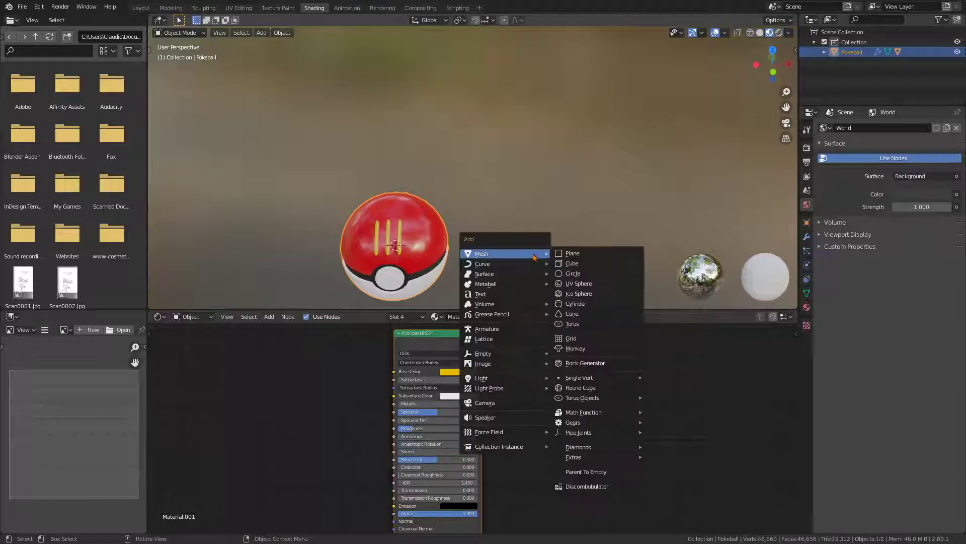
{"action": "left_click", "coordinate": [600, 264]}
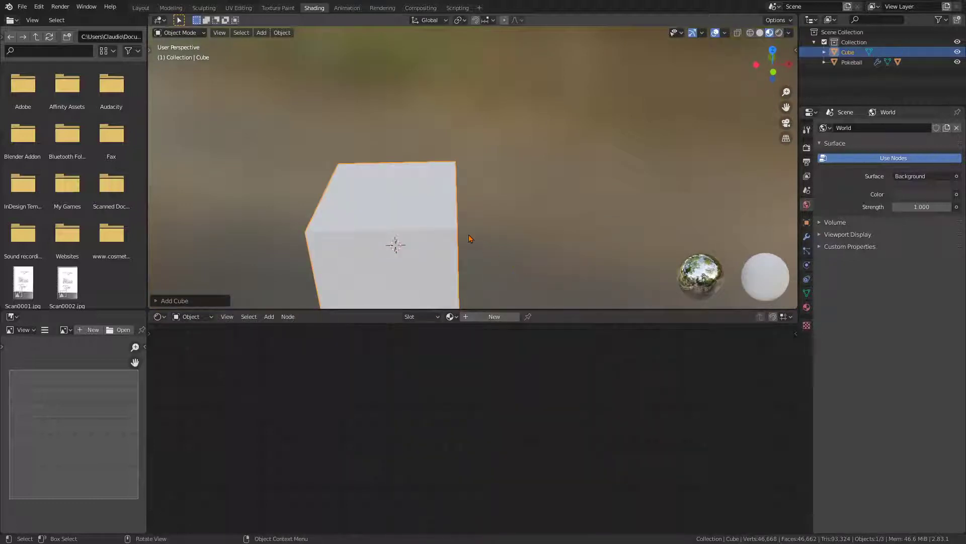
{"action": "key", "text": "g"}
{"action": "key", "text": "x"}
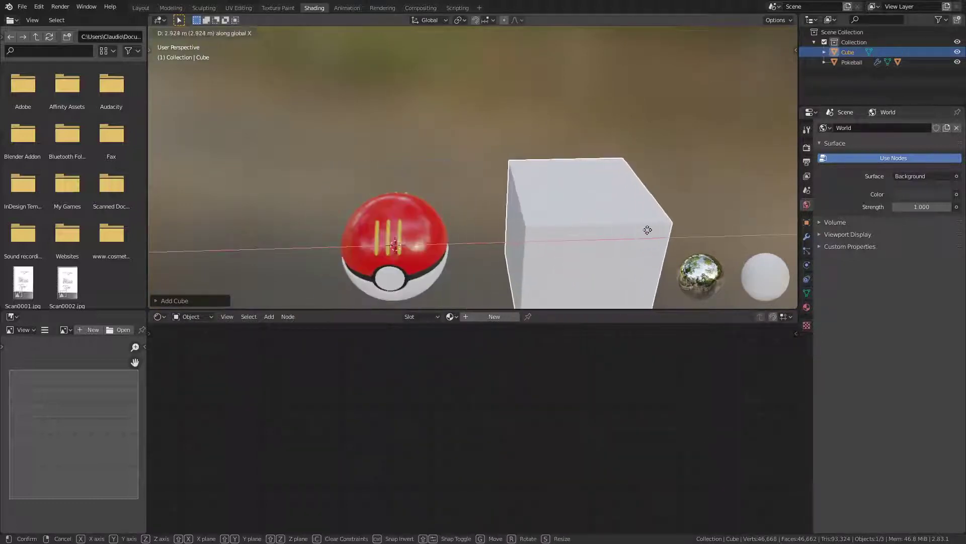
{"action": "left_click", "coordinate": [647, 230]}
- Assign the existing Top material to the new cube
{"action": "middle_click_drag", "start_coordinate": [491, 270], "coordinate": [462, 190]}
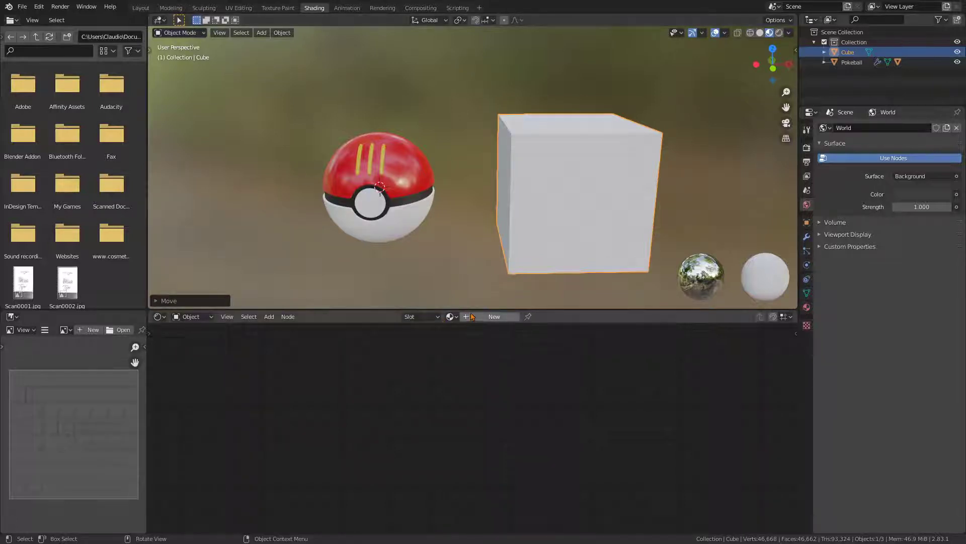
{"action": "left_click", "coordinate": [450, 316]}
{"action": "left_click", "coordinate": [466, 371]}
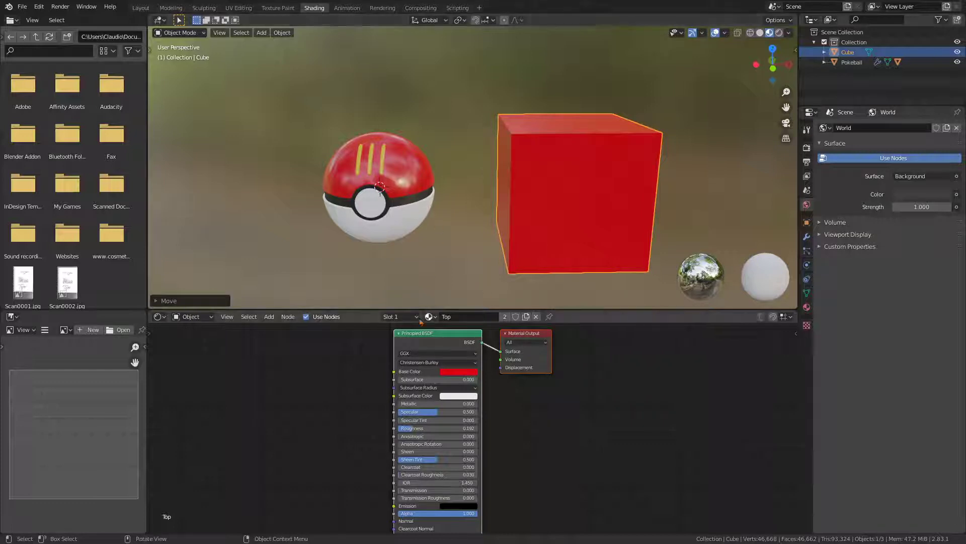
- Select the Pokeball and show the nodes of its slot 1 material, Top, with free space before the Principled BSDF
{"action": "left_click", "coordinate": [401, 210]}
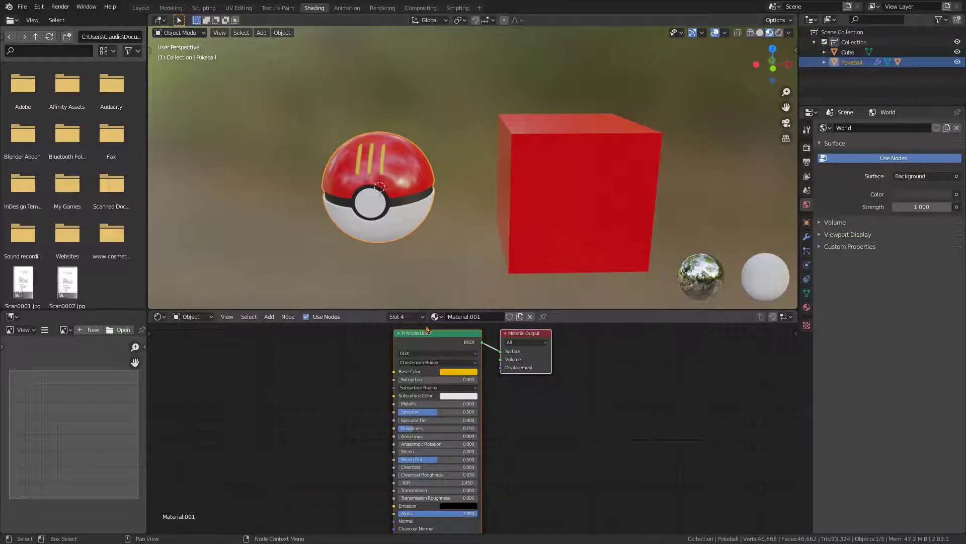
{"action": "left_click", "coordinate": [412, 316]}
{"action": "left_click", "coordinate": [366, 338]}
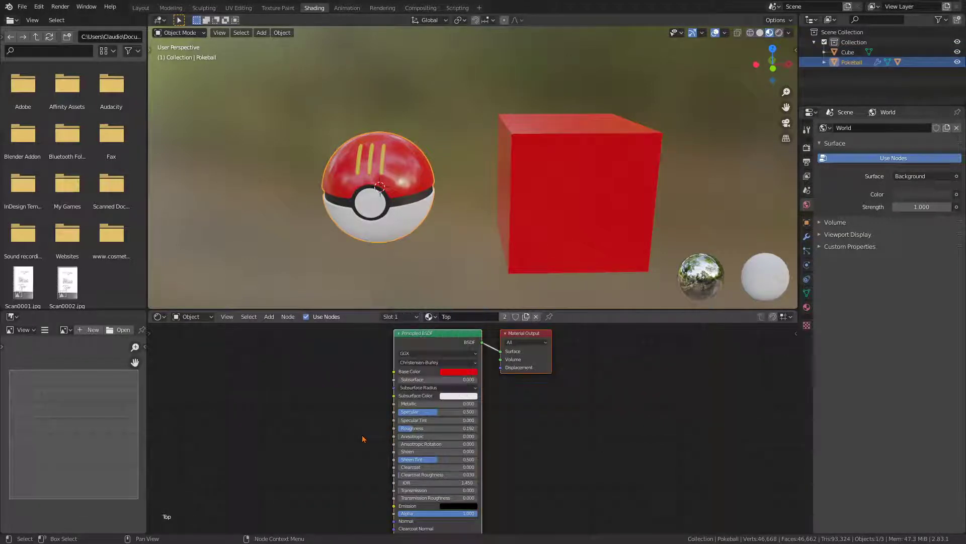
{"action": "middle_click_drag", "start_coordinate": [356, 403], "coordinate": [478, 451]}
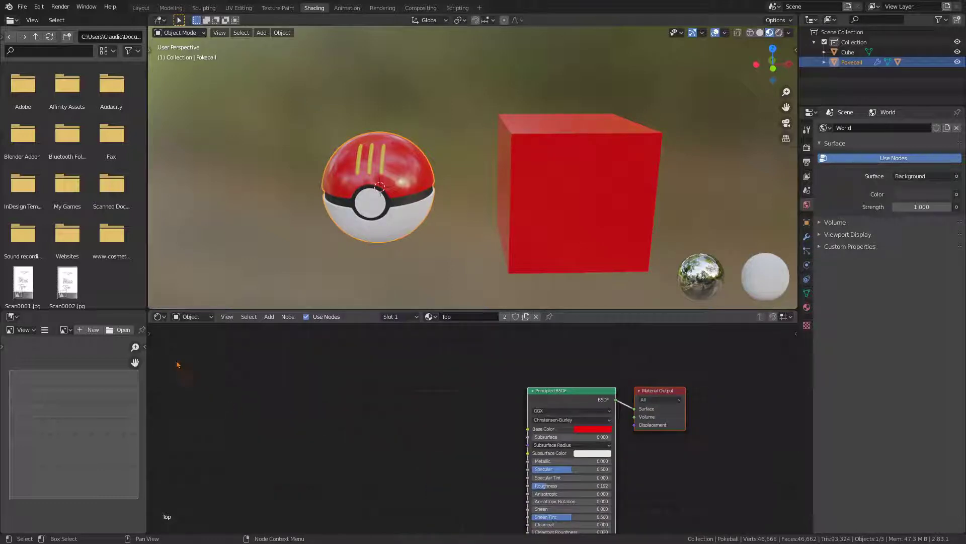
- Turn the image editor area into a 3D Viewport with Material Preview shading that shows the front of the ball
{"action": "left_click", "coordinate": [11, 316]}
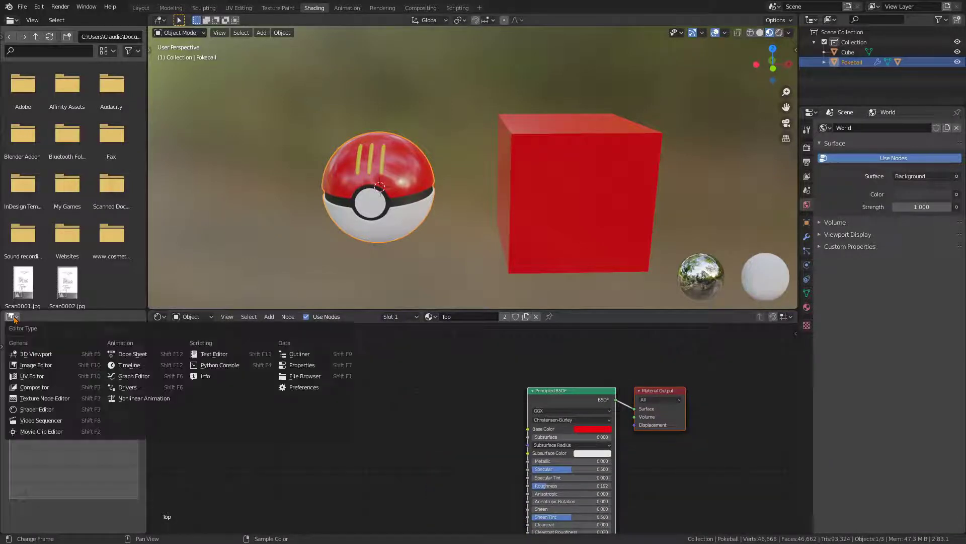
{"action": "left_click", "coordinate": [51, 355]}
{"action": "scroll", "coordinate": [88, 440], "scroll_direction": "up", "scroll_amount": 4}
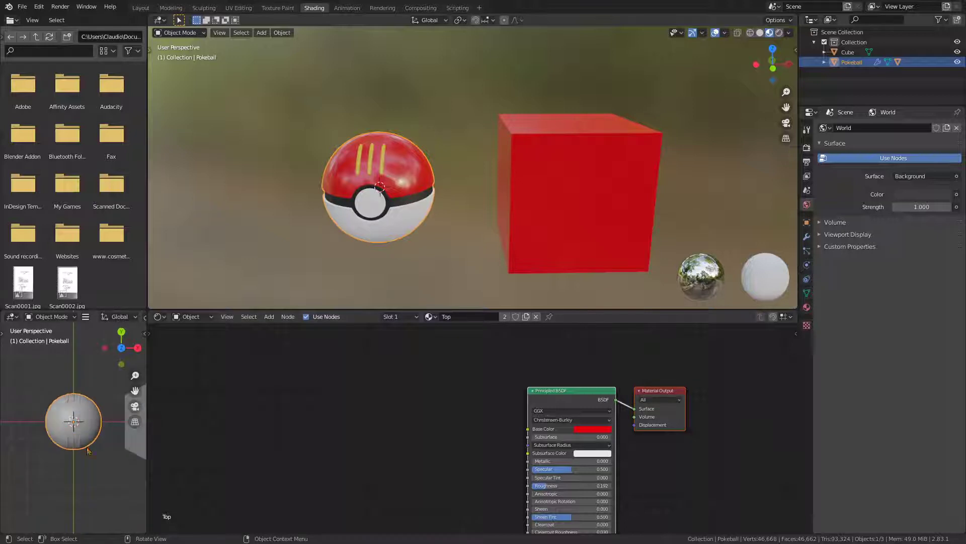
{"action": "middle_click_drag", "start_coordinate": [87, 444], "coordinate": [89, 380]}
{"action": "key", "text": "z"}
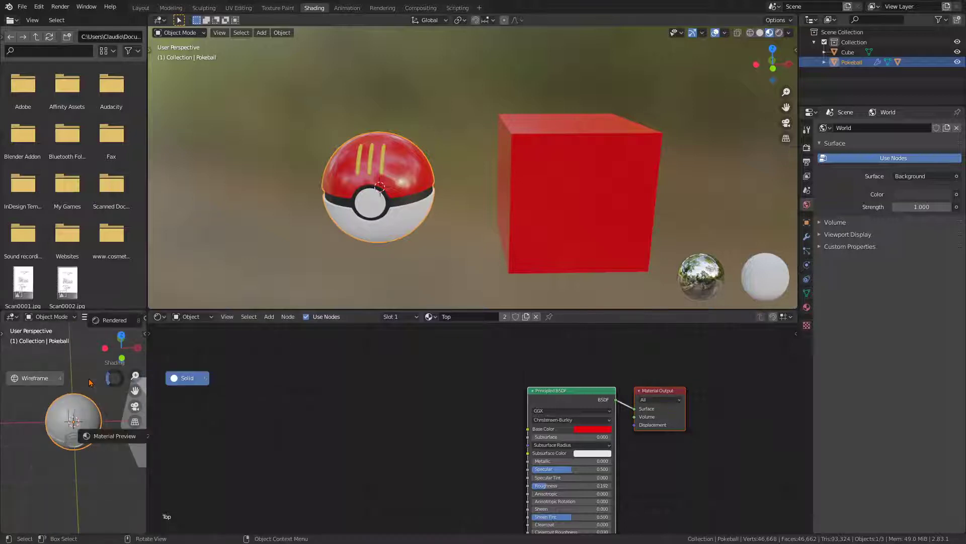
{"action": "left_click", "coordinate": [117, 444]}
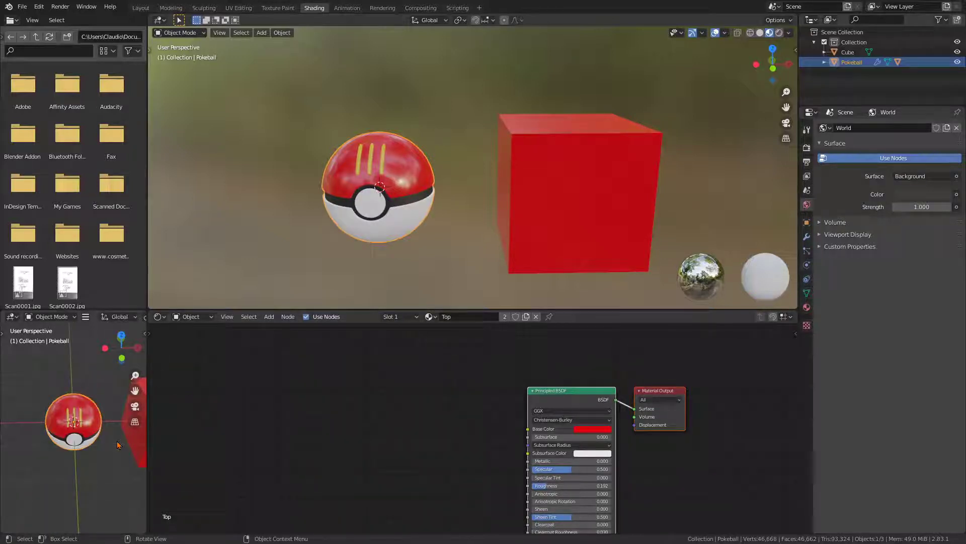
{"action": "mouse_move", "coordinate": [105, 453]}
{"action": "middle_mouse_down"}
{"action": "mouse_move", "coordinate": [110, 443]}
{"action": "mouse_move", "coordinate": [98, 437]}
{"action": "middle_mouse_up"}
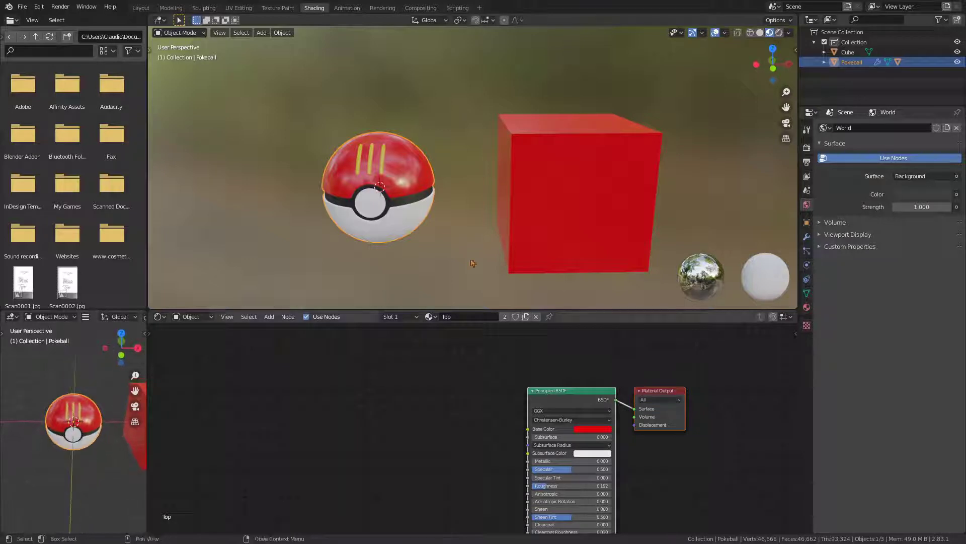
- Set the Screencast Keys origin to the main 3D Viewport showing the ball and cube
{"action": "left_click", "coordinate": [796, 53]}
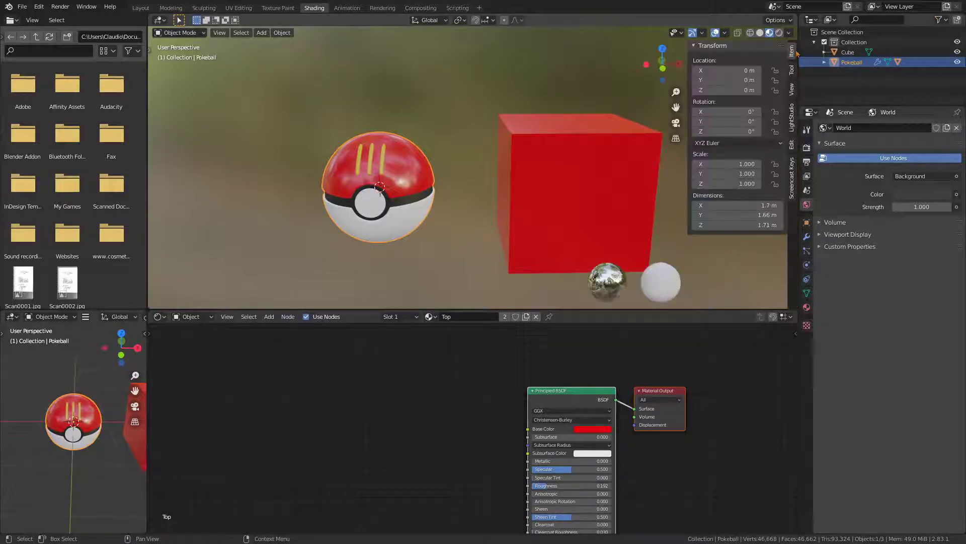
{"action": "left_click", "coordinate": [793, 181]}
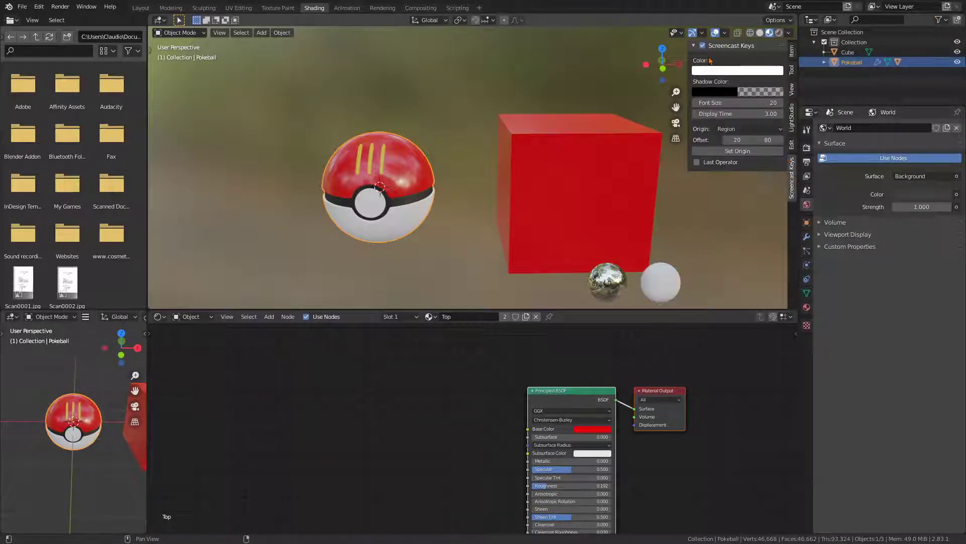
{"action": "left_click", "coordinate": [694, 45]}
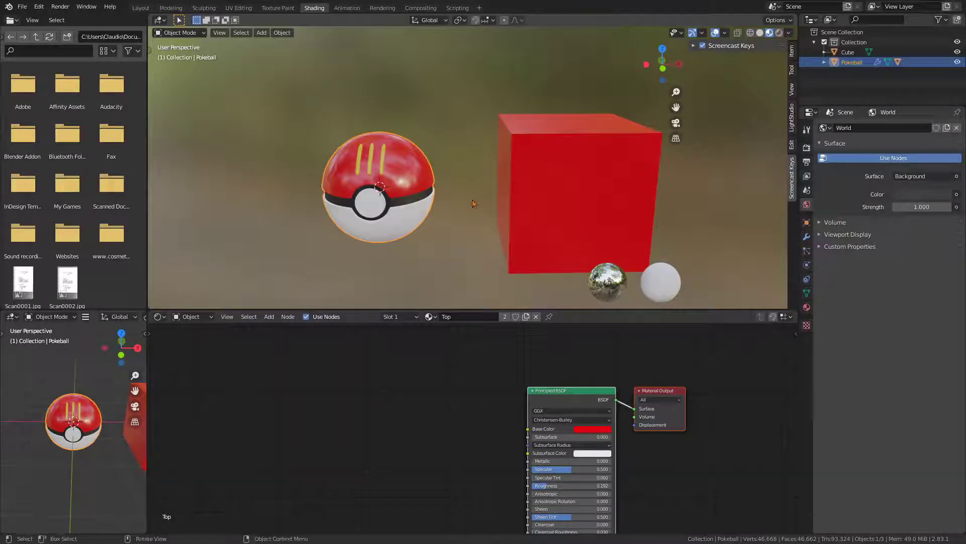
{"action": "middle_click_drag", "start_coordinate": [400, 194], "coordinate": [404, 202]}
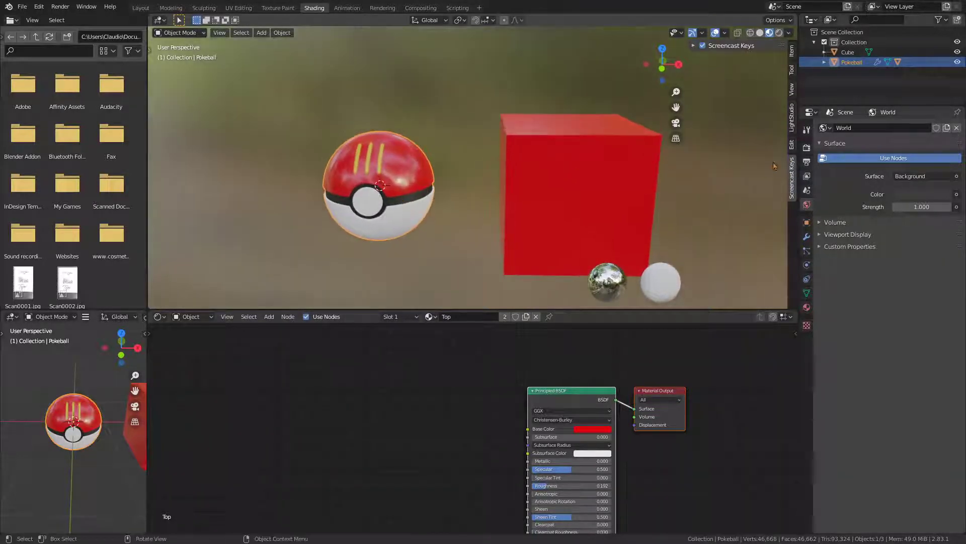
{"action": "left_click", "coordinate": [695, 46]}
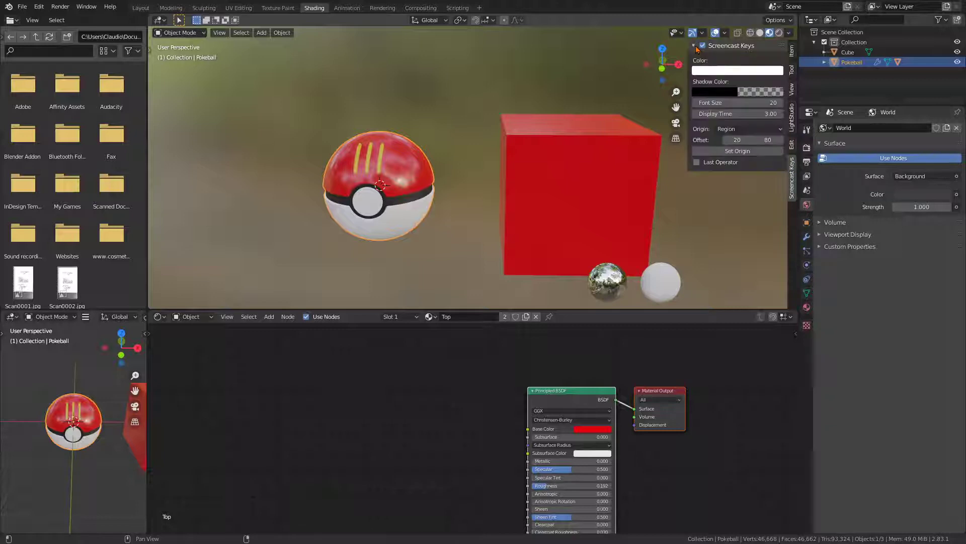
{"action": "left_click", "coordinate": [743, 152]}
{"action": "left_click", "coordinate": [299, 174]}
{"action": "middle_click_drag", "start_coordinate": [308, 262], "coordinate": [313, 237]}
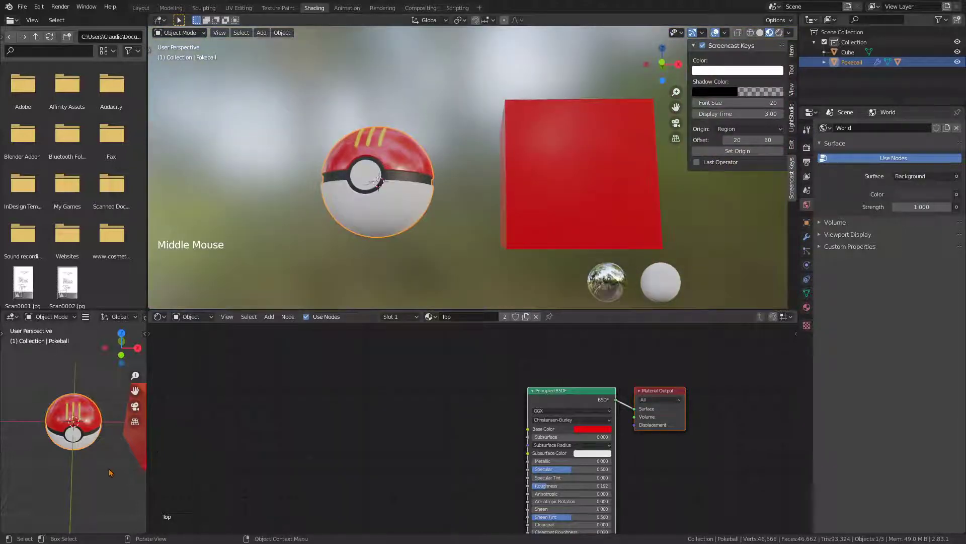
- Enlarge the Shader Editor by shrinking the main 3D Viewport so the full Principled BSDF node fits
{"action": "middle_click", "coordinate": [318, 457]}
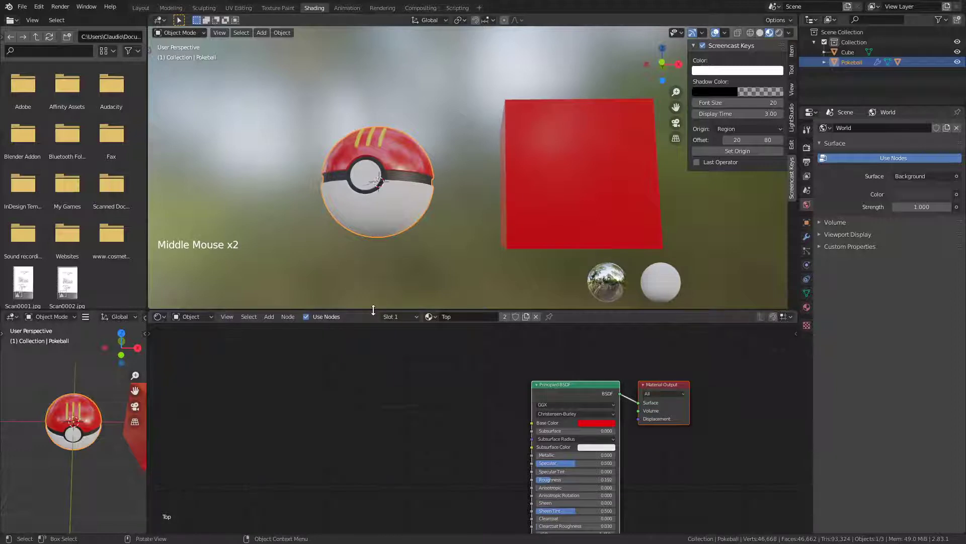
{"action": "left_click_drag", "start_coordinate": [375, 309], "coordinate": [395, 129]}
{"action": "middle_click_drag", "start_coordinate": [349, 268], "coordinate": [347, 280]}
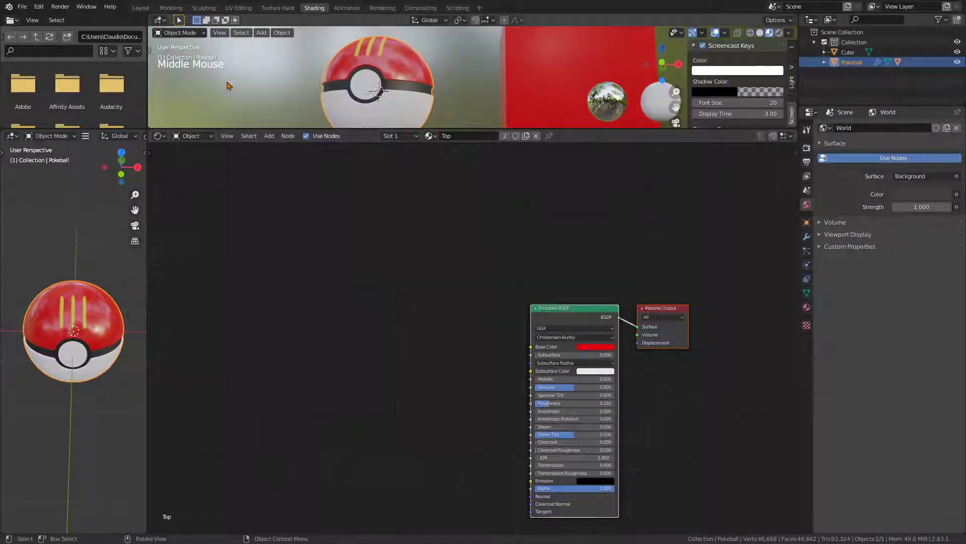
{"action": "middle_click_drag", "start_coordinate": [451, 422], "coordinate": [477, 419]}
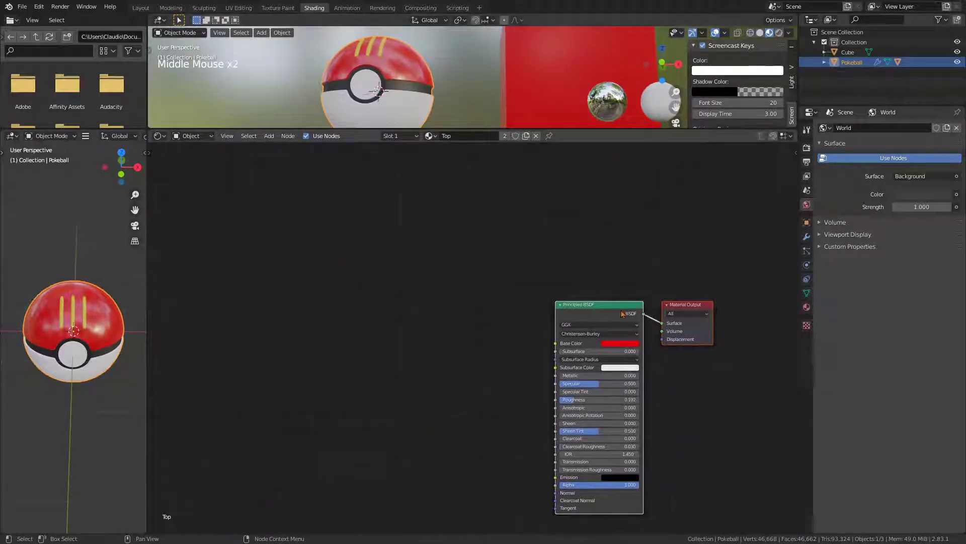
- Add a texture setup to the Principled BSDF and delete its Image Texture node, keeping Texture Coordinate and Mapping
{"action": "left_click", "coordinate": [300, 363]}
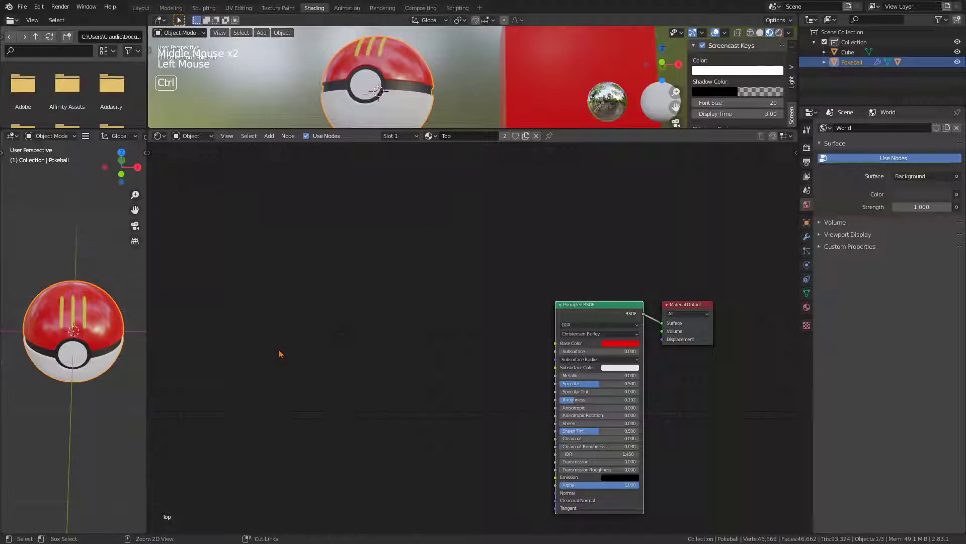
{"action": "key", "text": "ctrl+t"}
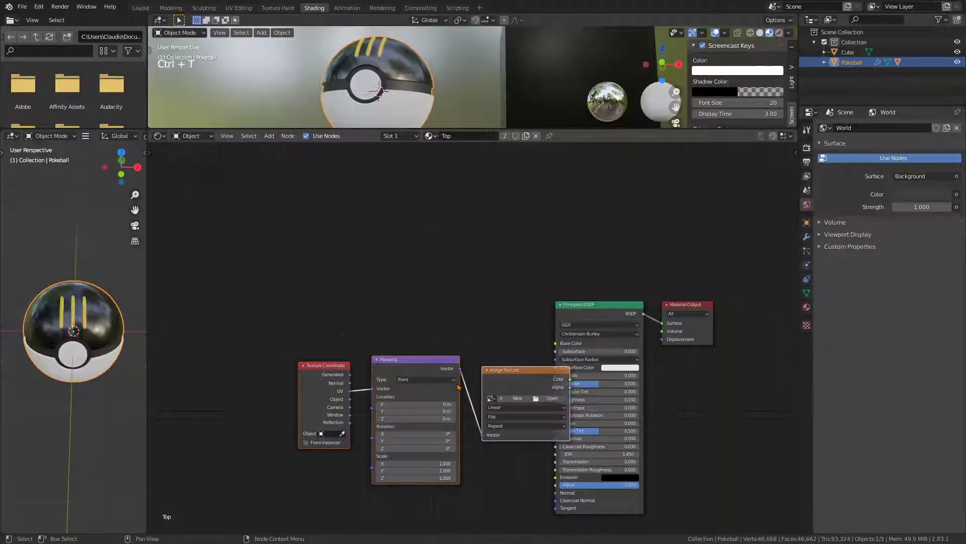
{"action": "key", "text": "g"}
{"action": "left_click", "coordinate": [358, 311]}
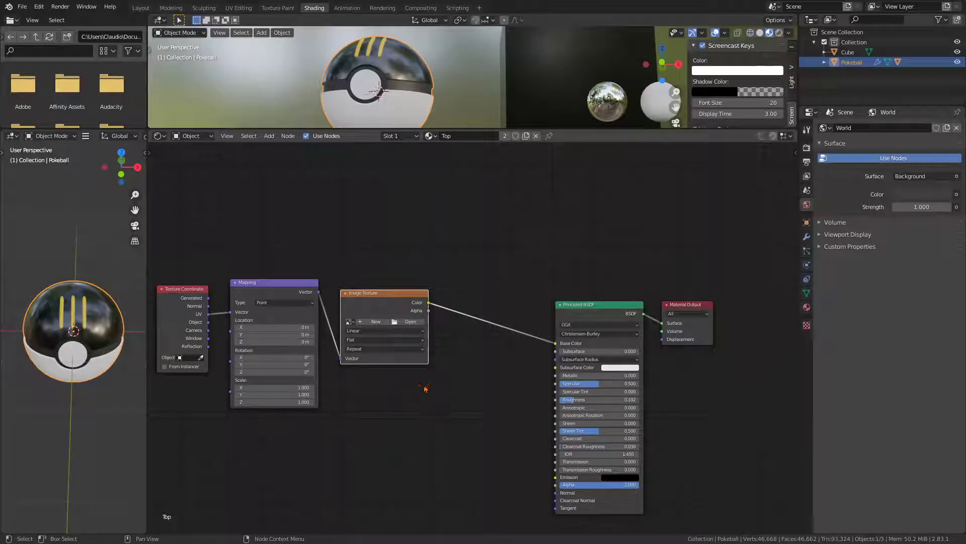
{"action": "key", "text": "x"}
{"action": "middle_click_drag", "start_coordinate": [397, 348], "coordinate": [434, 379]}
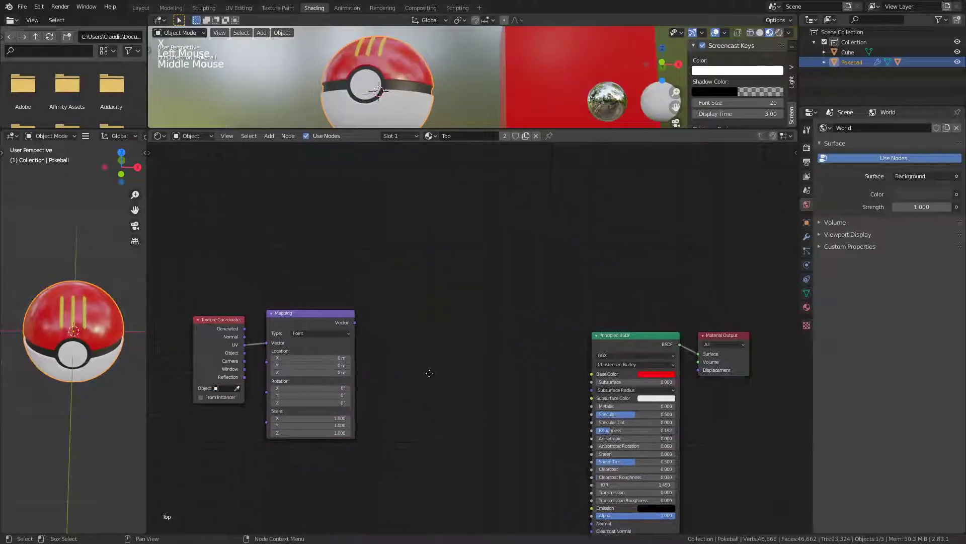
- Move the Texture Coordinate node away from the Mapping node to leave a wide gap between them
{"action": "left_click", "coordinate": [313, 311]}
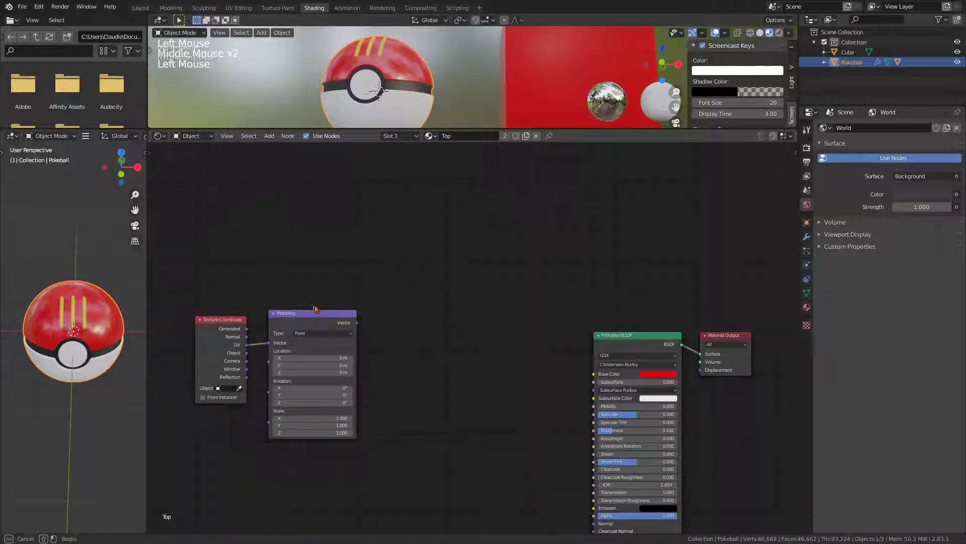
{"action": "left_click_drag", "start_coordinate": [219, 318], "coordinate": [162, 314]}
{"action": "middle_click_drag", "start_coordinate": [228, 377], "coordinate": [466, 408]}
{"action": "left_click_drag", "start_coordinate": [400, 364], "coordinate": [283, 364]}
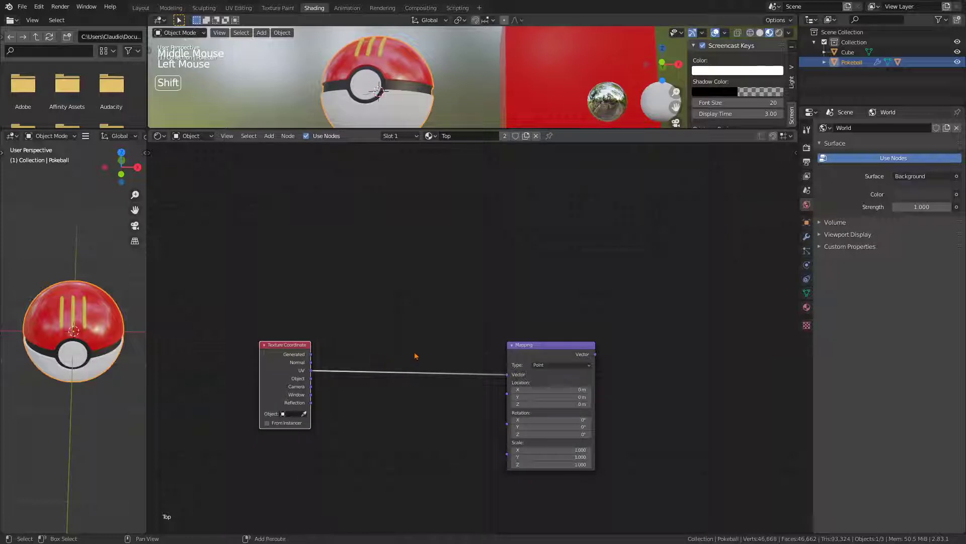
- Add a reroute on the link from the UV output to the Mapping node and shift the Texture Coordinate node slightly outward
{"action": "right_click_drag", "start_coordinate": [418, 341], "coordinate": [384, 405], "text": "shift"}
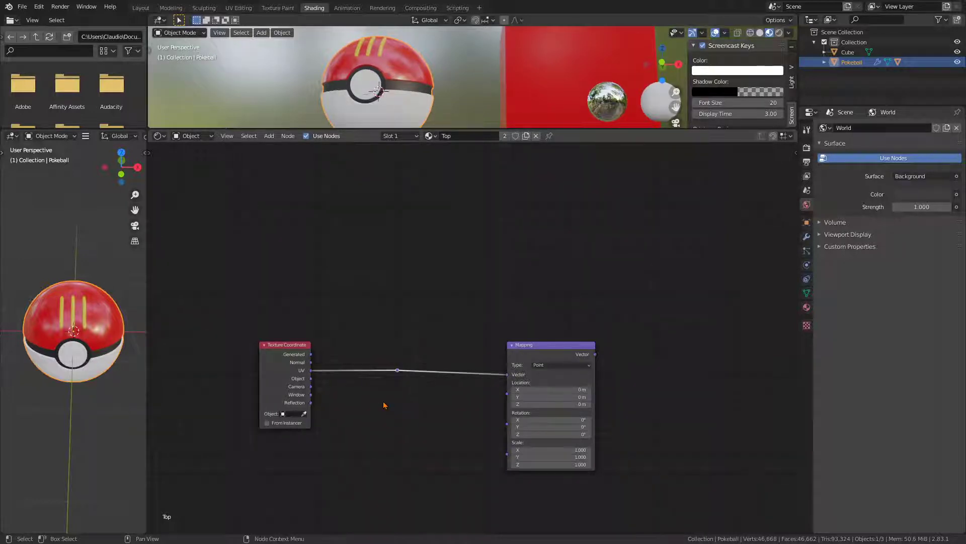
{"action": "left_click_drag", "start_coordinate": [290, 345], "coordinate": [278, 338]}
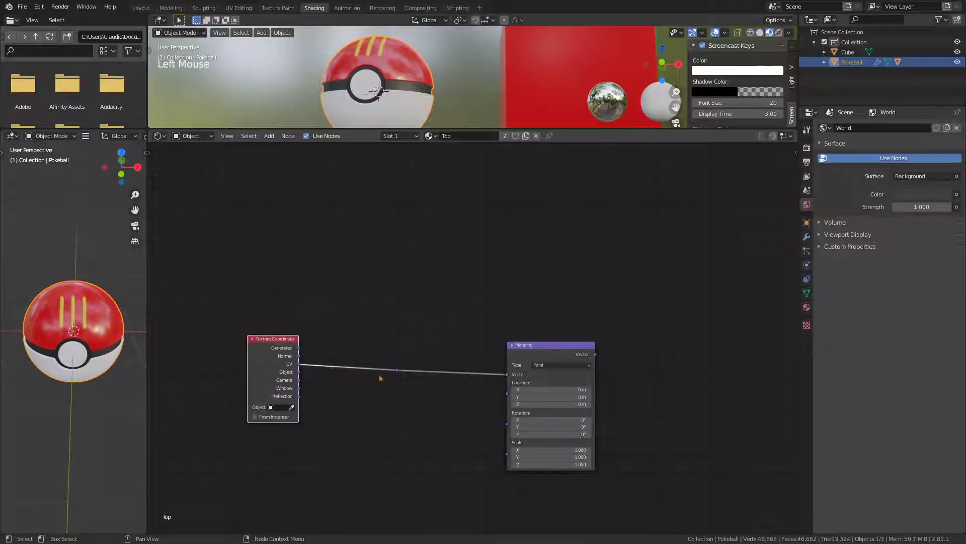
{"action": "left_click", "coordinate": [407, 361]}
{"action": "middle_click_drag", "start_coordinate": [500, 425], "coordinate": [351, 371]}
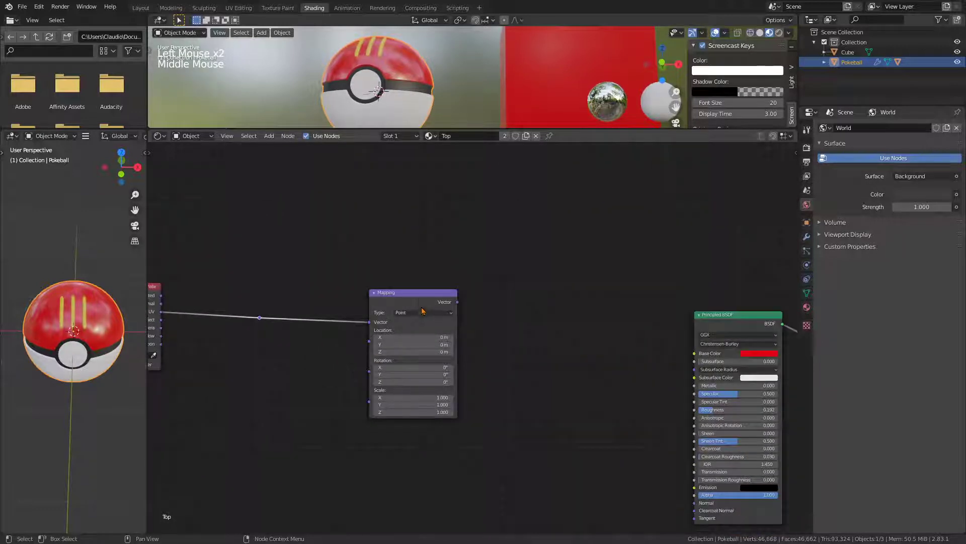
- Raise the Mapping node above the reroute and set its type to Vector
{"action": "left_click_drag", "start_coordinate": [416, 295], "coordinate": [391, 225]}
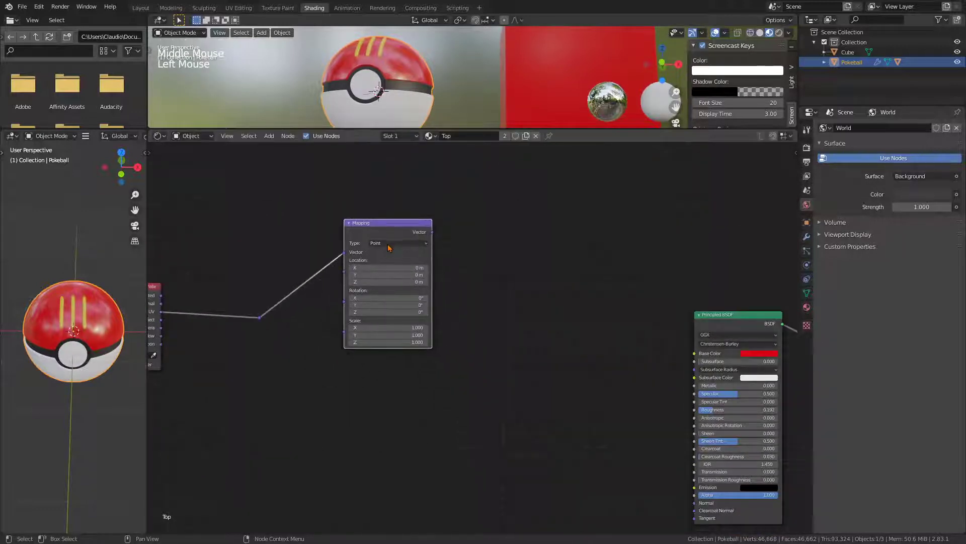
{"action": "left_click", "coordinate": [389, 244]}
{"action": "left_click", "coordinate": [382, 267]}
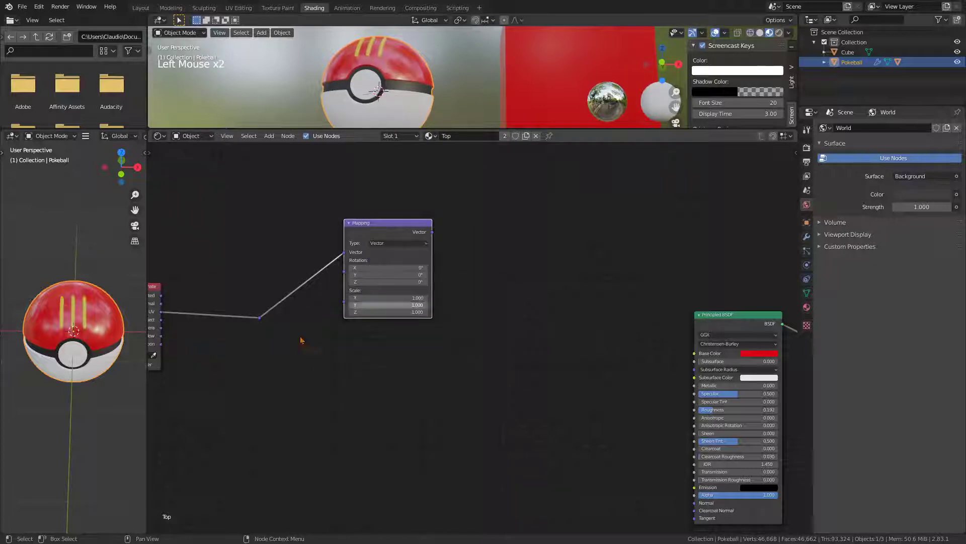
- Feed the reroute from the Texture Coordinate node's Object output instead of UV
{"action": "middle_click_drag", "start_coordinate": [254, 365], "coordinate": [310, 369]}
{"action": "left_click_drag", "start_coordinate": [217, 324], "coordinate": [317, 322]}
{"action": "middle_click_drag", "start_coordinate": [330, 367], "coordinate": [337, 386]}
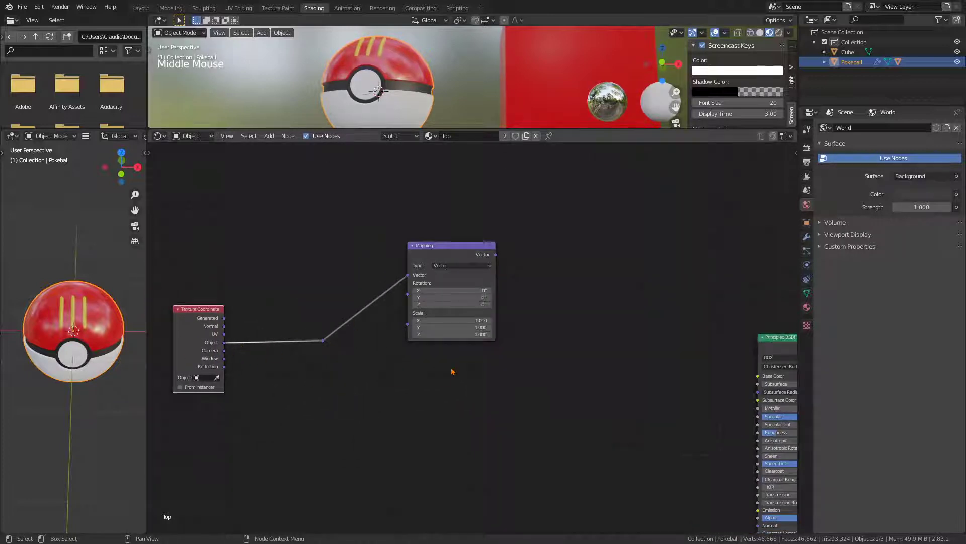
- Move the Mapping node closer to the reroute, leaving free space between it and the Principled BSDF
{"action": "middle_click_drag", "start_coordinate": [451, 372], "coordinate": [428, 401]}
{"action": "left_click_drag", "start_coordinate": [452, 276], "coordinate": [423, 265]}
{"action": "mouse_move", "coordinate": [494, 352]}
{"action": "middle_mouse_down"}
{"action": "mouse_move", "coordinate": [477, 352]}
{"action": "mouse_move", "coordinate": [493, 369]}
{"action": "middle_mouse_up"}
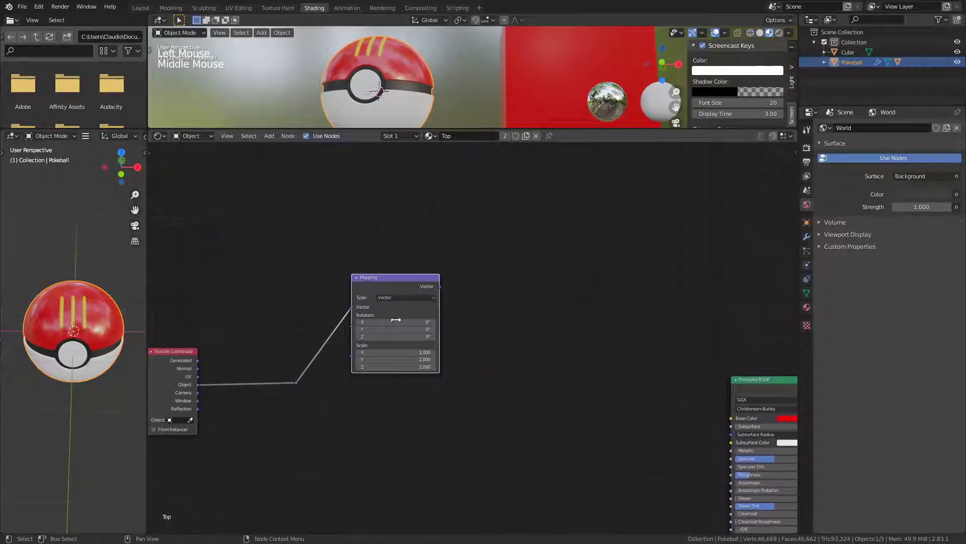
{"action": "left_click_drag", "start_coordinate": [396, 280], "coordinate": [387, 280]}
{"action": "middle_click_drag", "start_coordinate": [436, 348], "coordinate": [394, 358]}
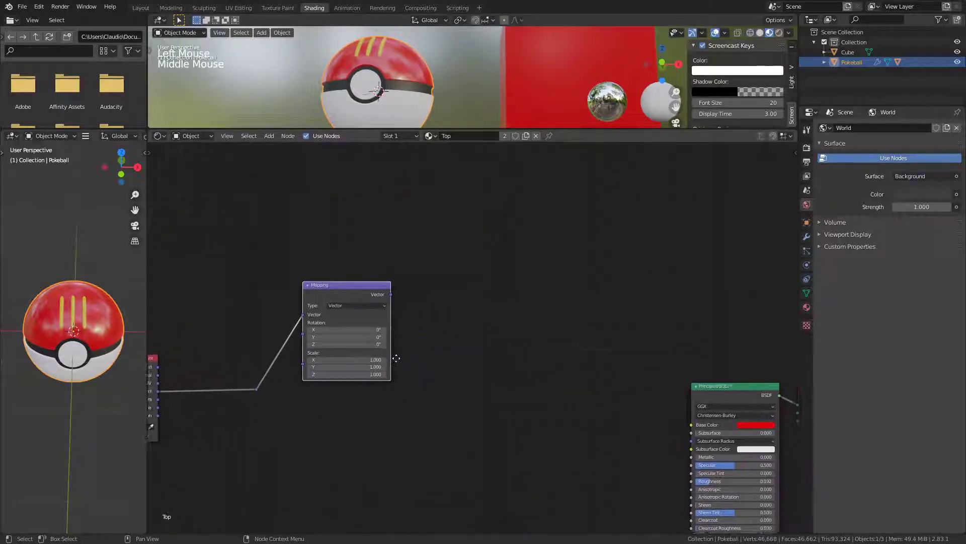
- Add a Separate XYZ node beside the Mapping node and connect the Mapping's Vector output to its Vector input
{"action": "key", "text": "shift+a"}
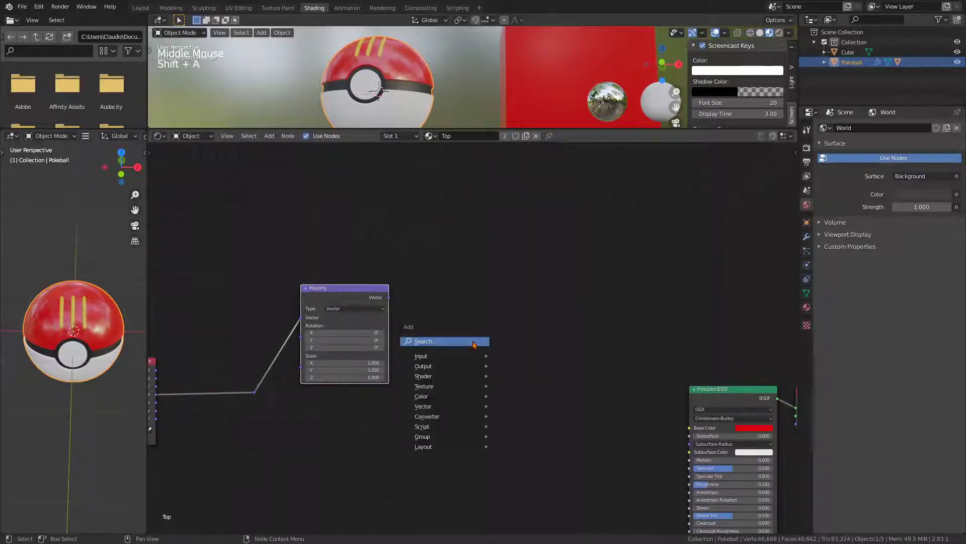
{"action": "mouse_move", "coordinate": [477, 410]}
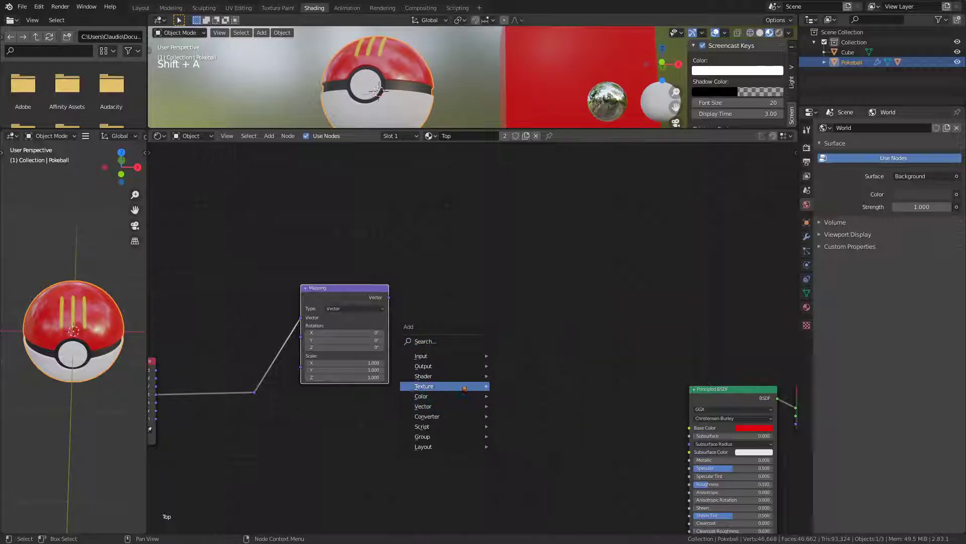
{"action": "mouse_move", "coordinate": [463, 391]}
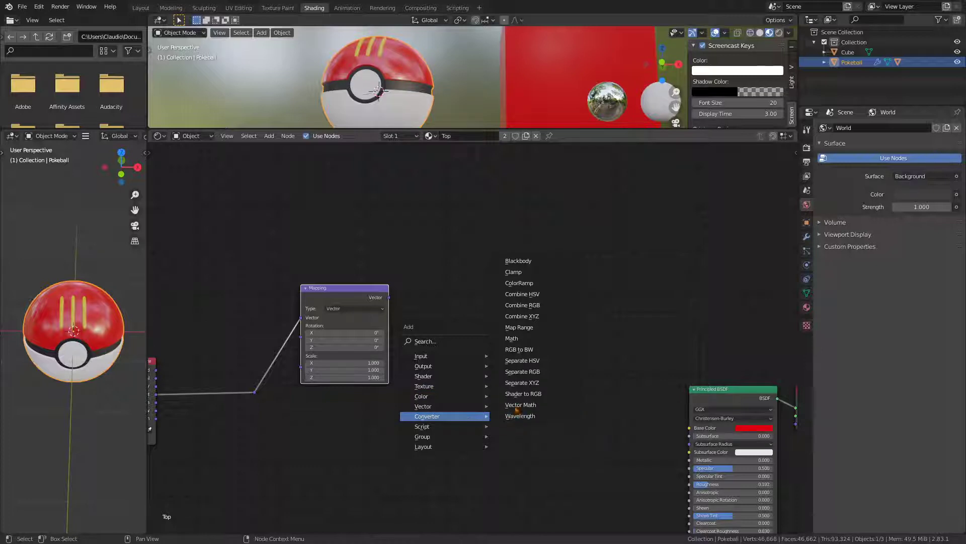
{"action": "left_click", "coordinate": [548, 387]}
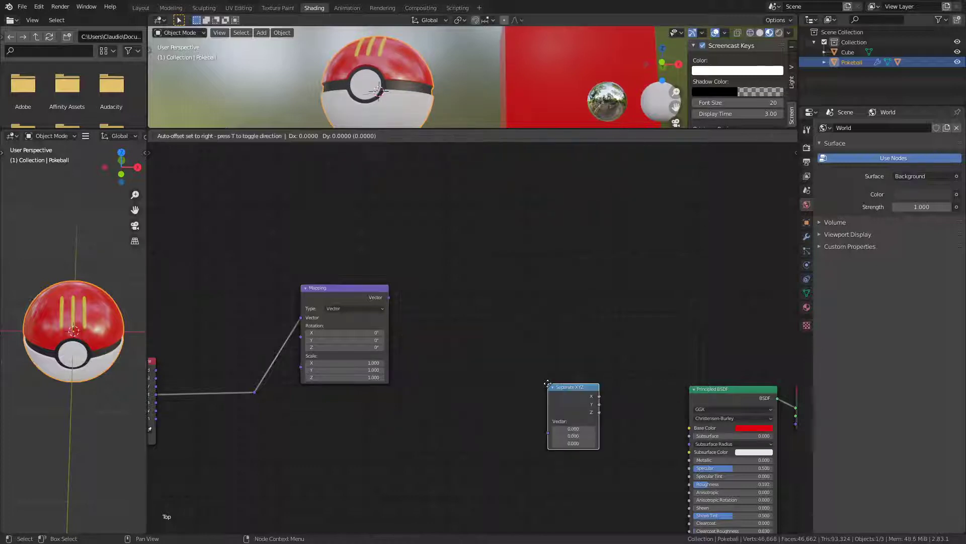
{"action": "left_click", "coordinate": [458, 304]}
{"action": "scroll", "coordinate": [479, 403], "scroll_direction": "up", "scroll_amount": 2}
{"action": "scroll", "coordinate": [479, 402], "scroll_direction": "up", "scroll_amount": 1}
{"action": "middle_click_drag", "start_coordinate": [479, 403], "coordinate": [482, 418]}
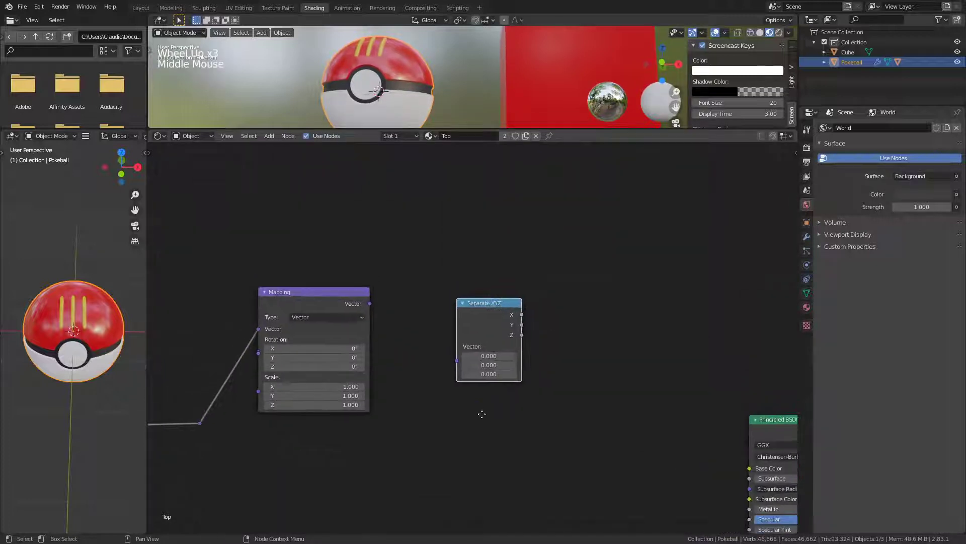
{"action": "left_click_drag", "start_coordinate": [456, 360], "coordinate": [369, 304]}
{"action": "middle_click_drag", "start_coordinate": [431, 403], "coordinate": [414, 355]}
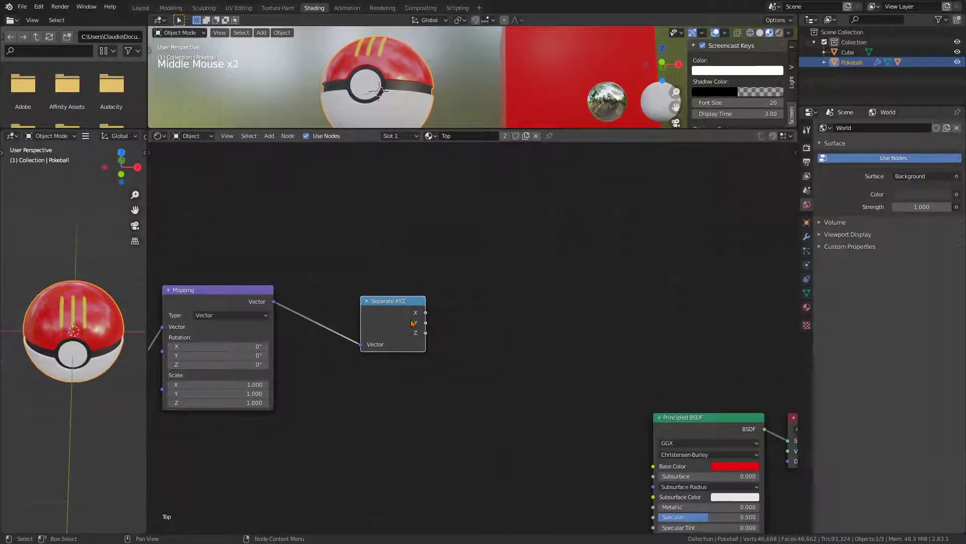
- Duplicate the Separate XYZ node below the original and connect the copy's Vector input to the Mapping's Vector output
{"action": "key", "text": "shift+d"}
{"action": "left_click", "coordinate": [374, 447]}
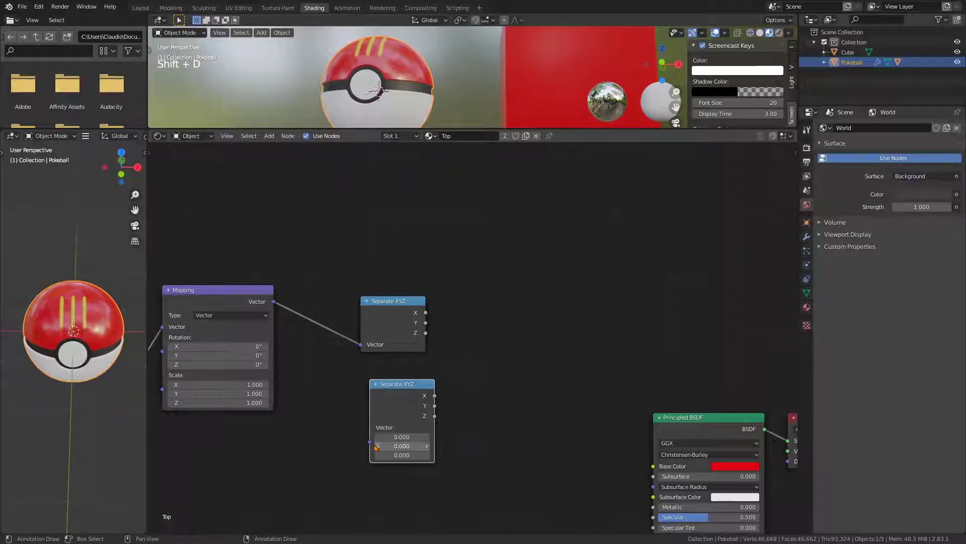
{"action": "left_click_drag", "start_coordinate": [371, 442], "coordinate": [273, 301]}
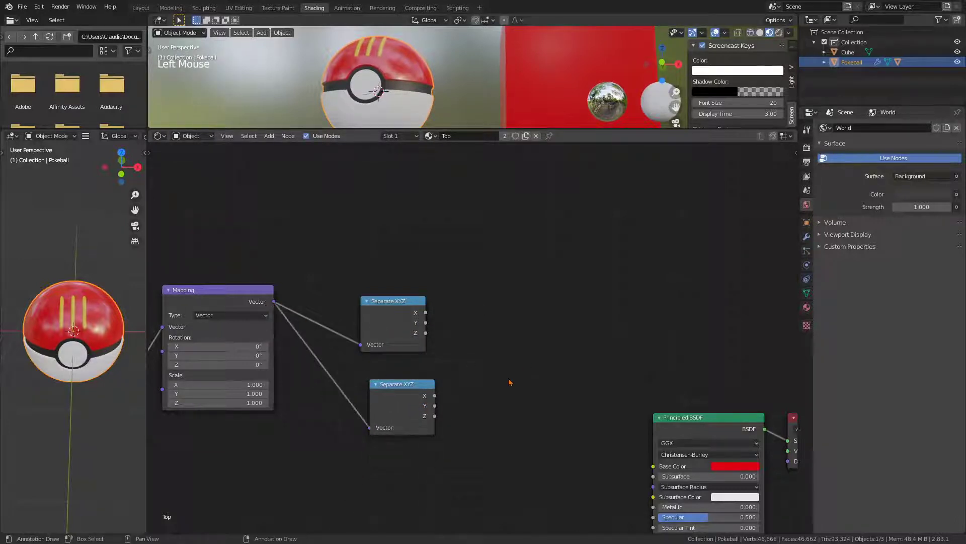
- Add a Gradient Texture node between the upper Separate XYZ node and the Principled BSDF
{"action": "key", "text": "shift+a"}
{"action": "mouse_move", "coordinate": [512, 374]}
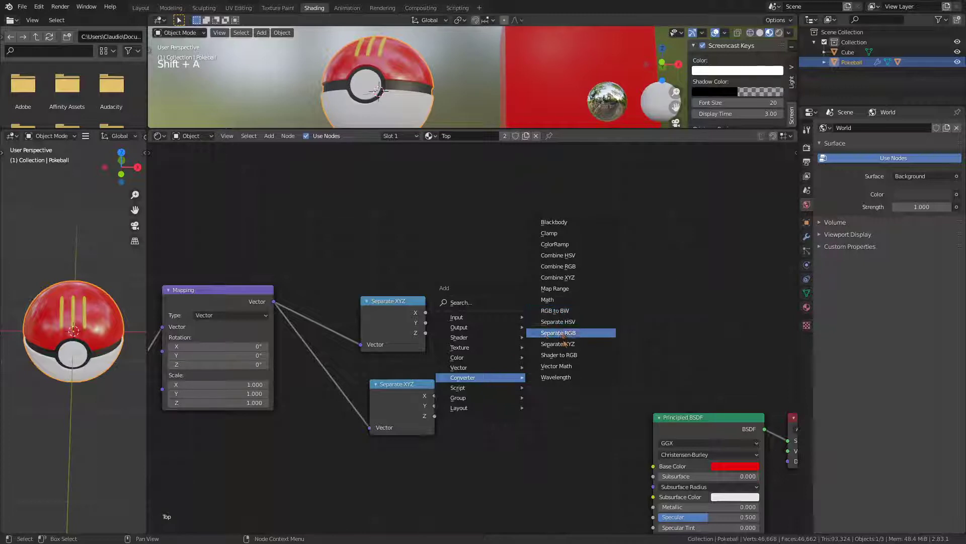
{"action": "mouse_move", "coordinate": [505, 368]}
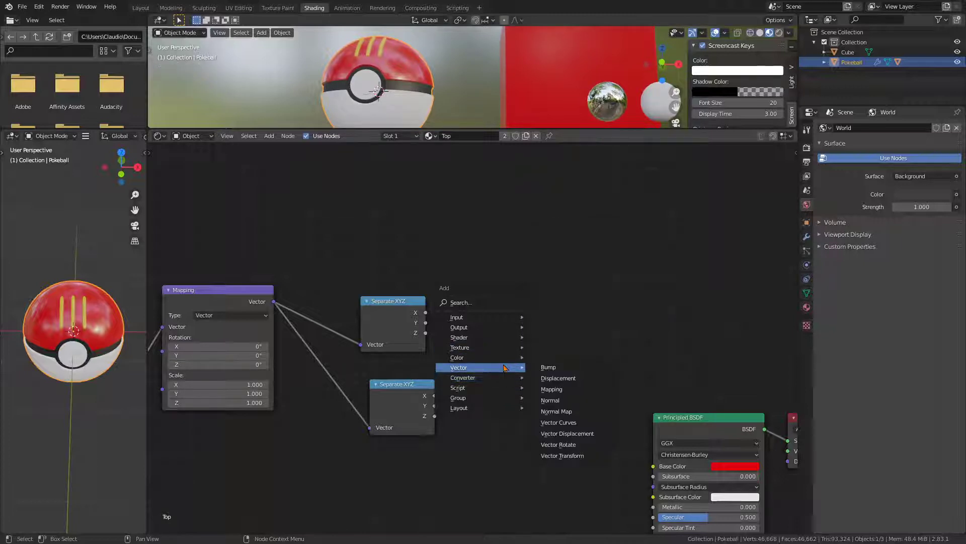
{"action": "mouse_move", "coordinate": [503, 347]}
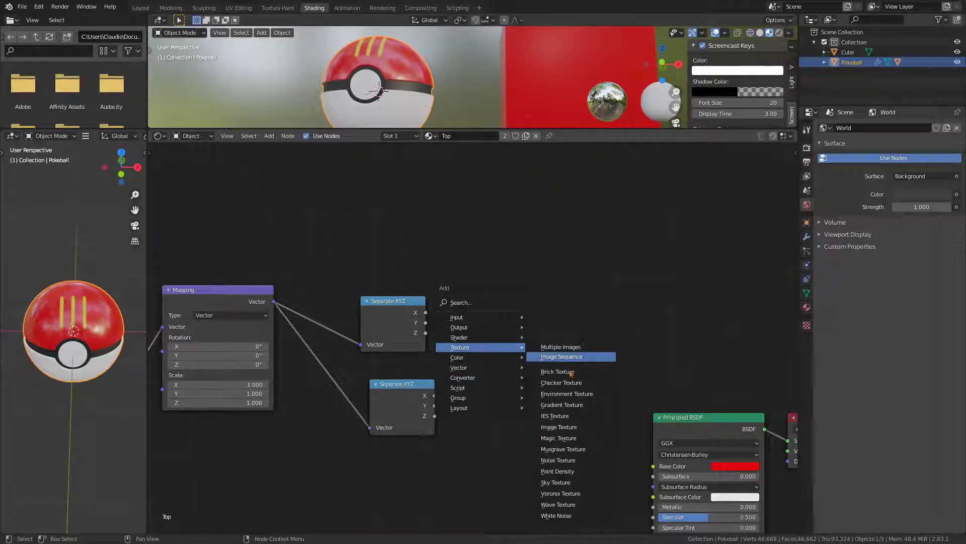
{"action": "left_click", "coordinate": [579, 404]}
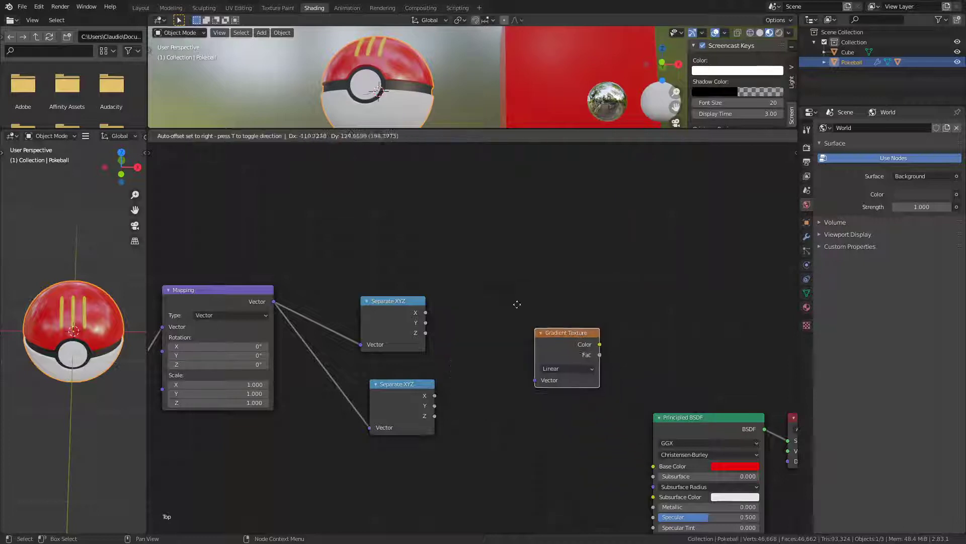
{"action": "middle_click_drag", "start_coordinate": [502, 346], "coordinate": [468, 348]}
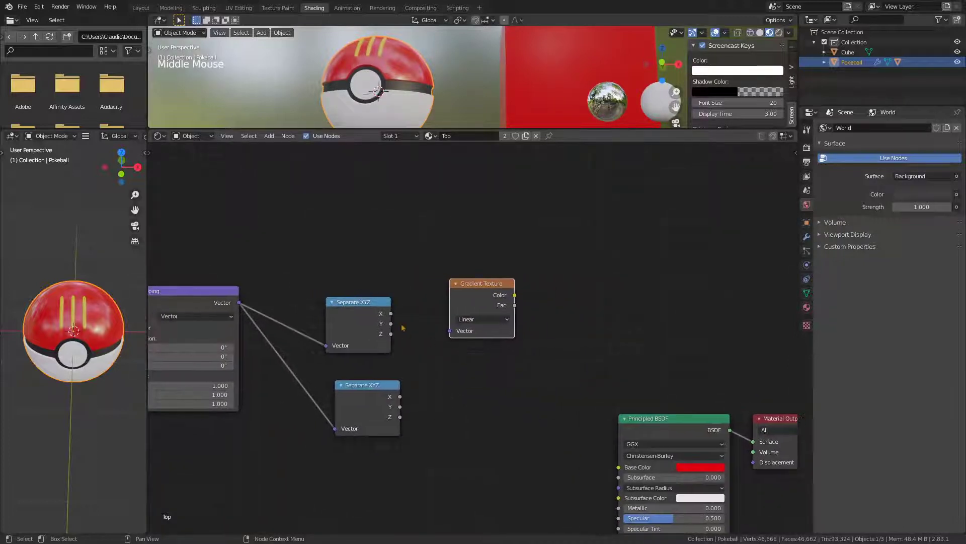
- Move both Separate XYZ nodes closer to the Mapping node and connect the upper one's X output to the Gradient Texture's Vector input
{"action": "left_click_drag", "start_coordinate": [400, 266], "coordinate": [358, 428]}
{"action": "left_click_drag", "start_coordinate": [365, 389], "coordinate": [302, 350]}
{"action": "left_click_drag", "start_coordinate": [450, 332], "coordinate": [329, 275]}
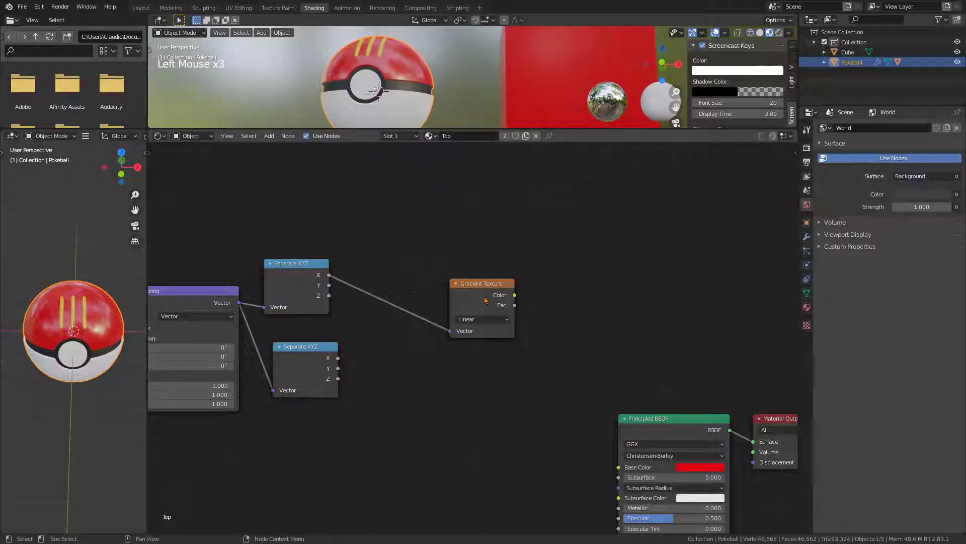
- Preview the Gradient Texture through a Viewer node and frame both the ball and the cube in the small viewport
{"action": "key", "text": "ctrl"}
{"action": "key", "text": "shift"}
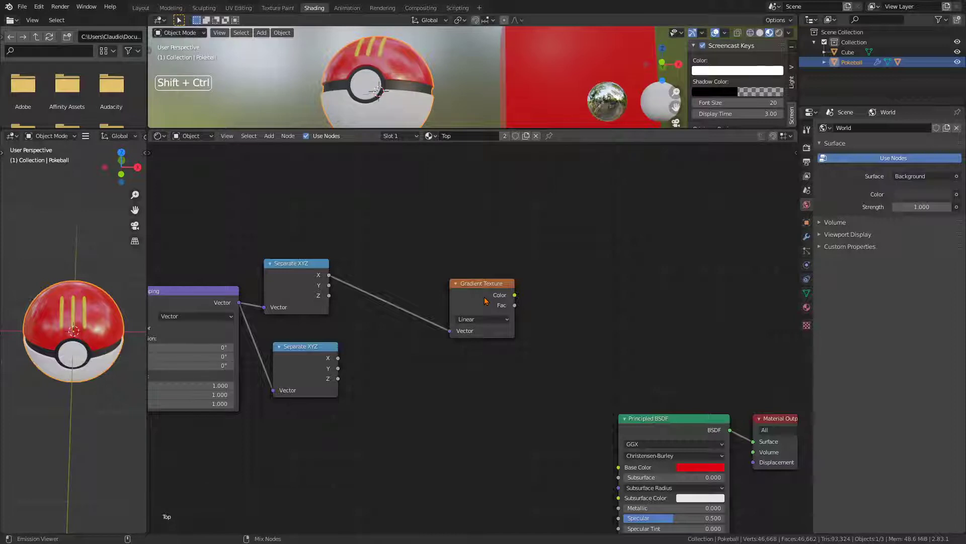
{"action": "left_click", "coordinate": [485, 301], "text": "ctrl+shift"}
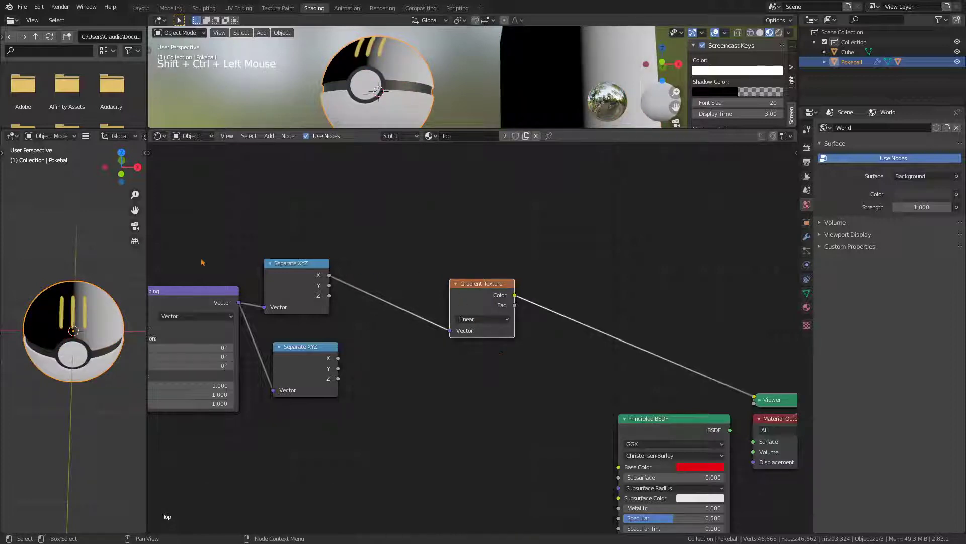
{"action": "scroll", "coordinate": [450, 115], "scroll_direction": "down", "scroll_amount": 1}
{"action": "middle_click_drag", "start_coordinate": [69, 396], "coordinate": [13, 396], "text": "shift"}
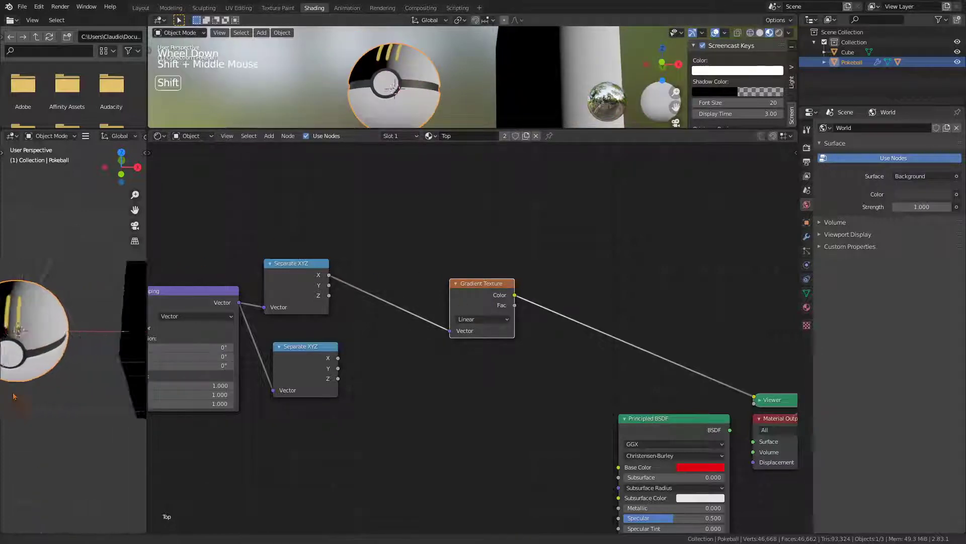
{"action": "scroll", "coordinate": [100, 403], "scroll_direction": "down", "scroll_amount": 6}
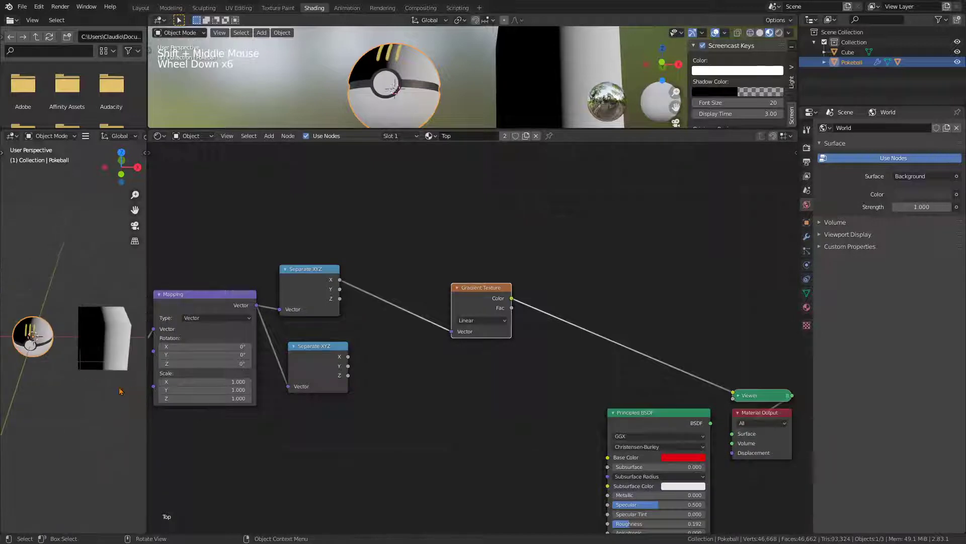
{"action": "middle_click_drag", "start_coordinate": [121, 391], "coordinate": [122, 397]}
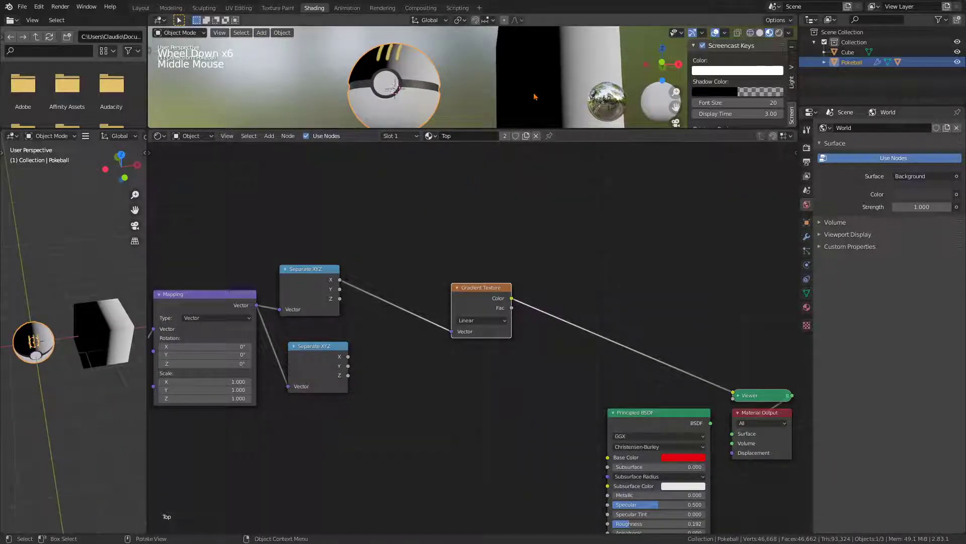
{"action": "middle_click_drag", "start_coordinate": [487, 372], "coordinate": [484, 382]}
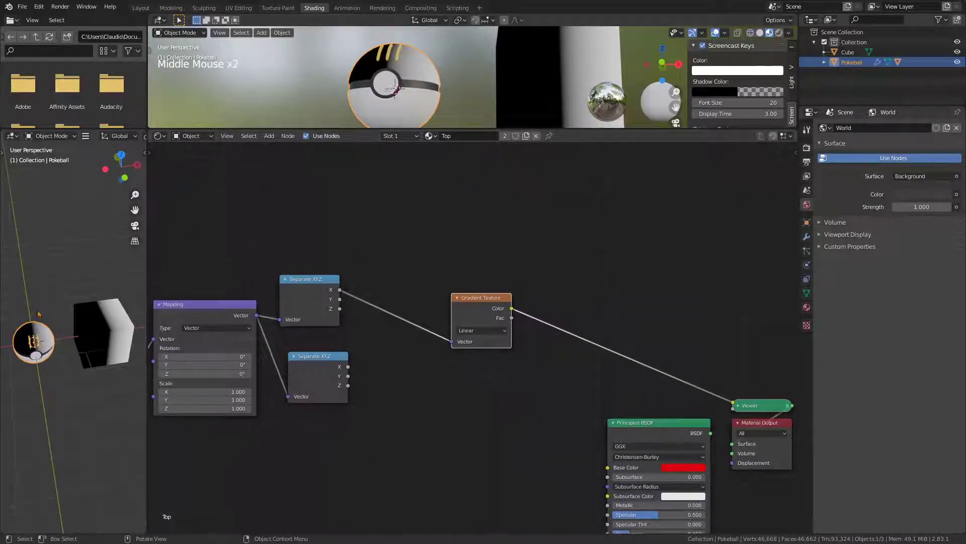
- Deselect the Pokeball, widen the small 3D viewport and make the main 3D Viewport above the node editor taller
{"action": "left_click", "coordinate": [146, 318]}
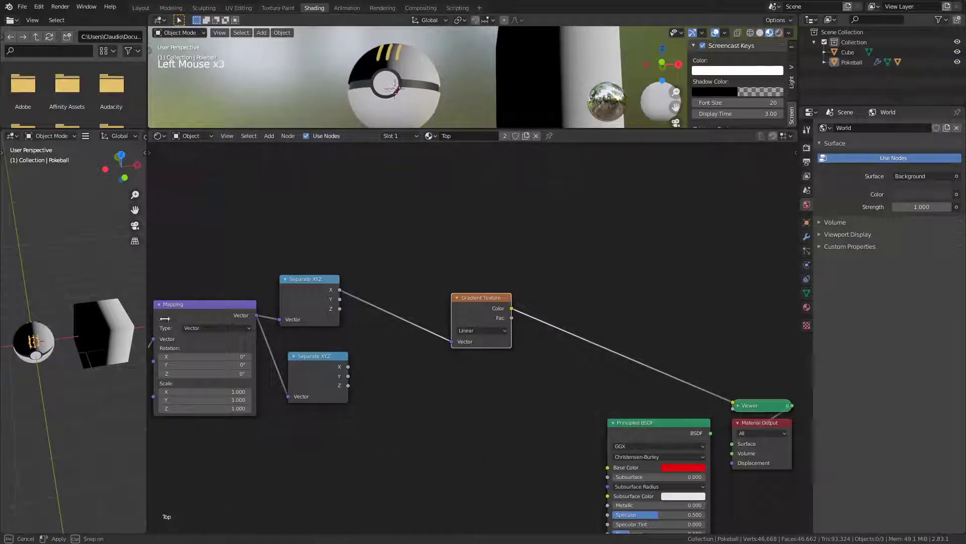
{"action": "left_click_drag", "start_coordinate": [147, 317], "coordinate": [200, 318]}
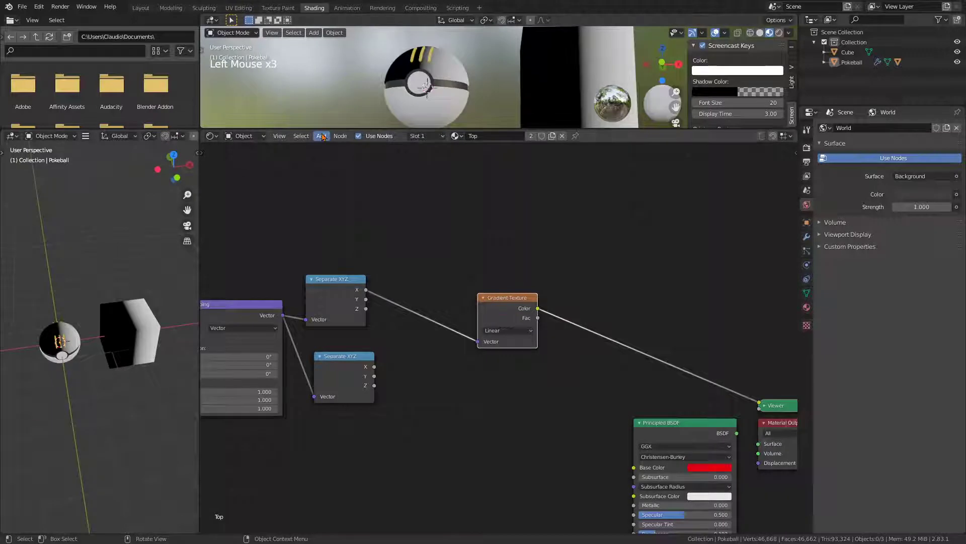
{"action": "left_click_drag", "start_coordinate": [327, 130], "coordinate": [334, 107]}
{"action": "middle_click_drag", "start_coordinate": [457, 396], "coordinate": [488, 388]}
{"action": "scroll", "coordinate": [450, 405], "scroll_direction": "up", "scroll_amount": 2}
{"action": "scroll", "coordinate": [451, 405], "scroll_direction": "up", "scroll_amount": 1}
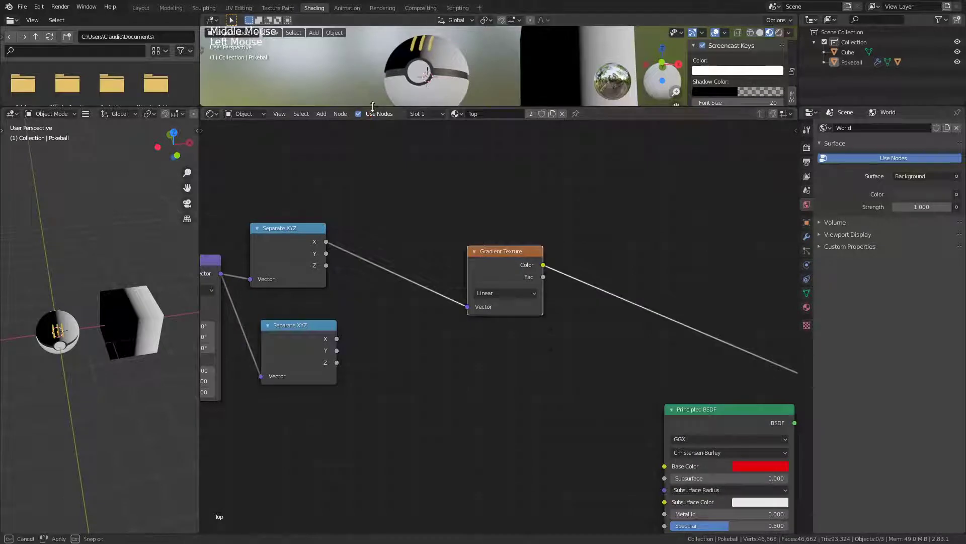
{"action": "left_click_drag", "start_coordinate": [374, 107], "coordinate": [374, 154]}
- Set the Gradient Texture type to Spherical and move the node closer to the Separate XYZ nodes
{"action": "mouse_move", "coordinate": [486, 432]}
{"action": "middle_mouse_down"}
{"action": "mouse_move", "coordinate": [477, 416]}
{"action": "mouse_move", "coordinate": [483, 433]}
{"action": "middle_mouse_up"}
{"action": "left_click", "coordinate": [506, 318]}
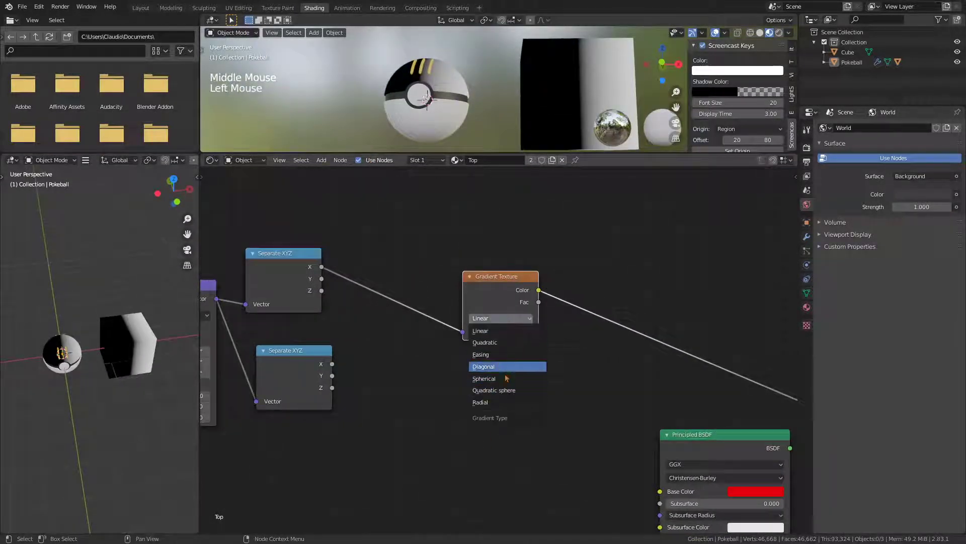
{"action": "left_click", "coordinate": [495, 379]}
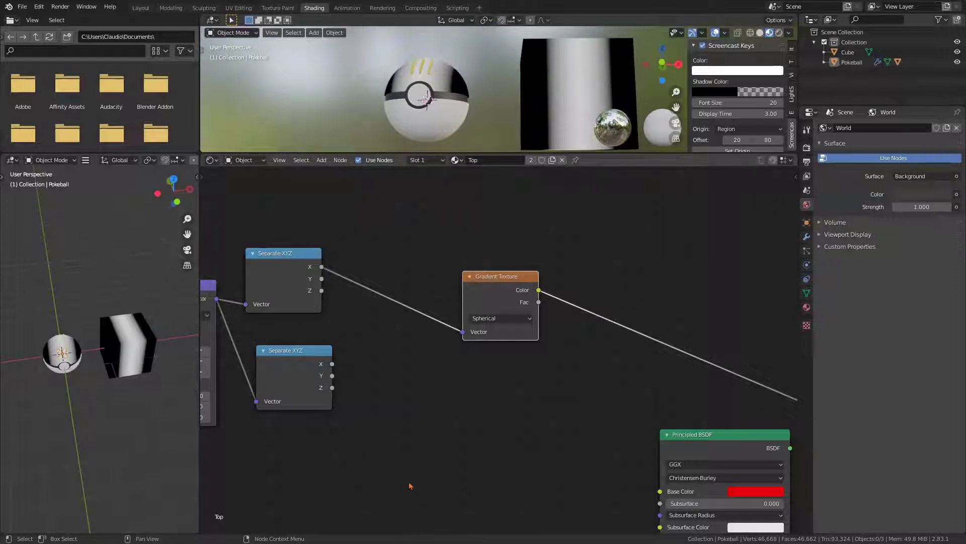
{"action": "middle_click_drag", "start_coordinate": [443, 483], "coordinate": [498, 468]}
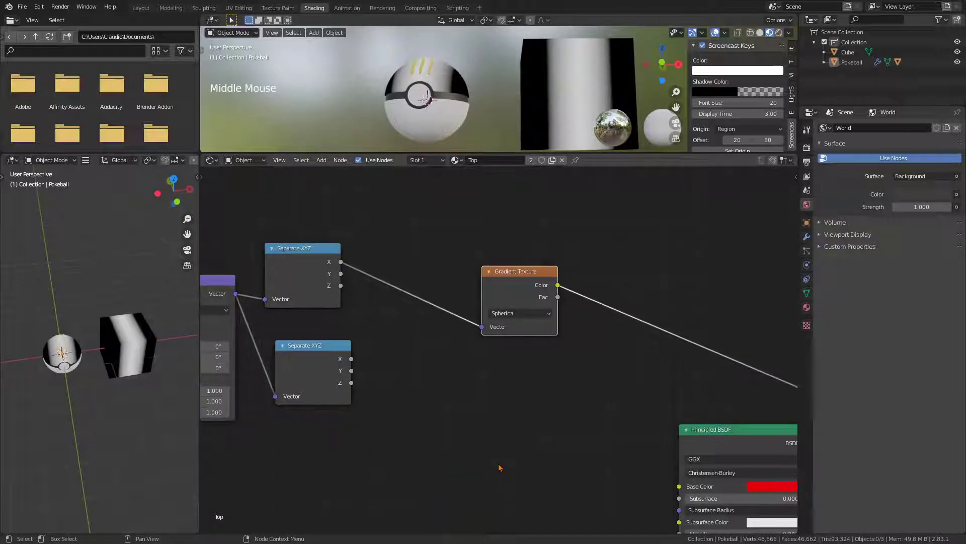
{"action": "left_click_drag", "start_coordinate": [517, 281], "coordinate": [447, 277]}
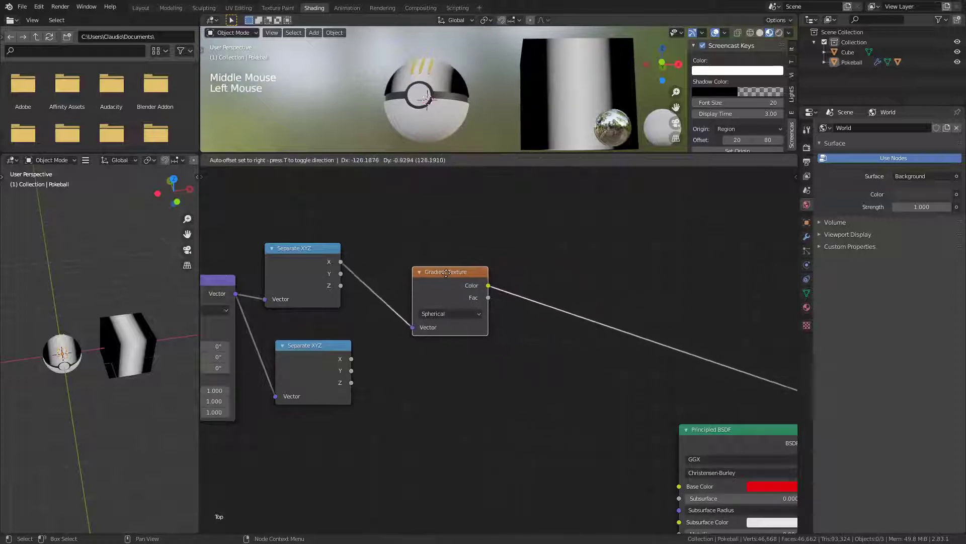
{"action": "scroll", "coordinate": [433, 461], "scroll_direction": "up", "scroll_amount": 2}
{"action": "middle_click_drag", "start_coordinate": [445, 459], "coordinate": [511, 489]}
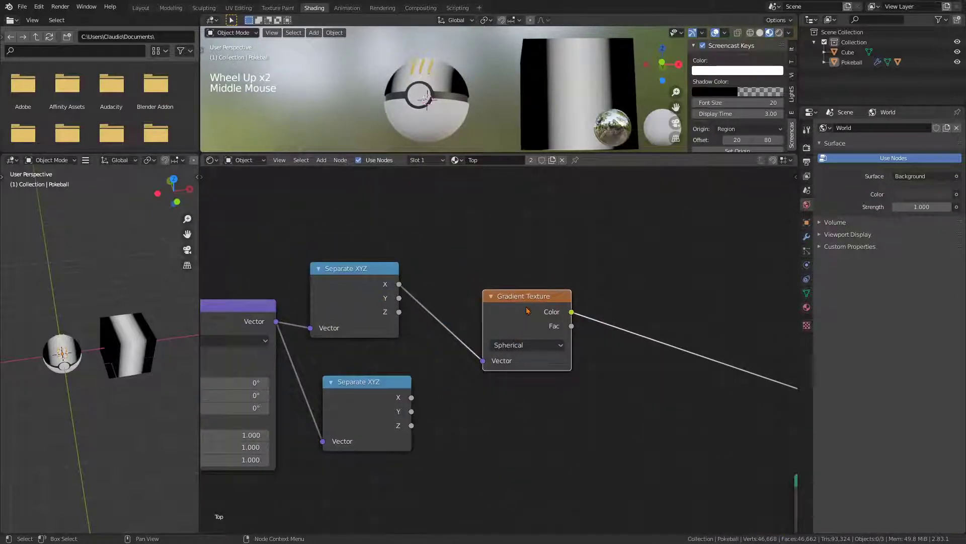
- Duplicate the Spherical Gradient Texture node and place the copy below the original, beside the lower Separate XYZ node
{"action": "key", "text": "shift+s"}
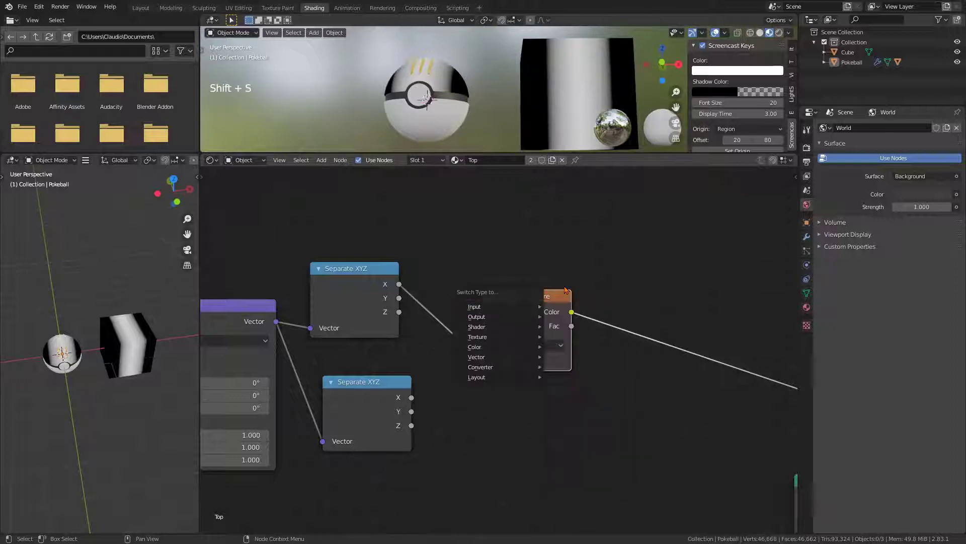
{"action": "key", "text": "shift+d"}
{"action": "left_click", "coordinate": [516, 460]}
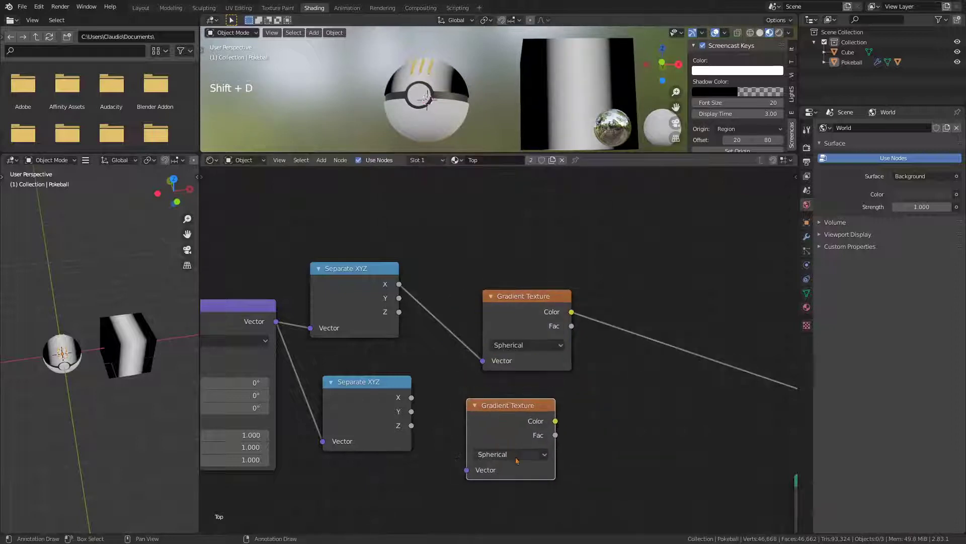
- Feed the lower Separate XYZ's Z output into the lower Gradient Texture and combine both gradients' Color outputs in a new Math Add node
{"action": "left_click_drag", "start_coordinate": [467, 470], "coordinate": [411, 426]}
{"action": "middle_click_drag", "start_coordinate": [533, 411], "coordinate": [448, 396]}
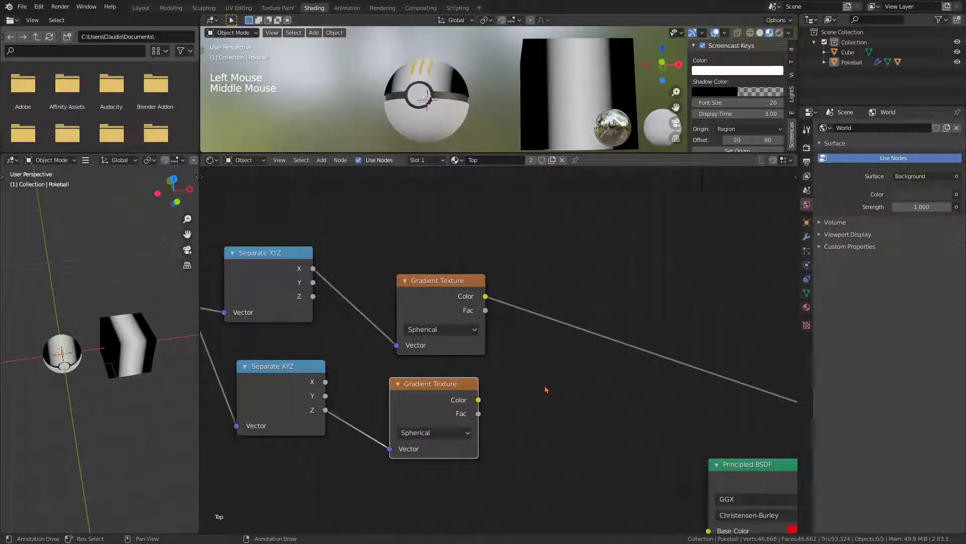
{"action": "key", "text": "shift+a"}
{"action": "mouse_move", "coordinate": [552, 356]}
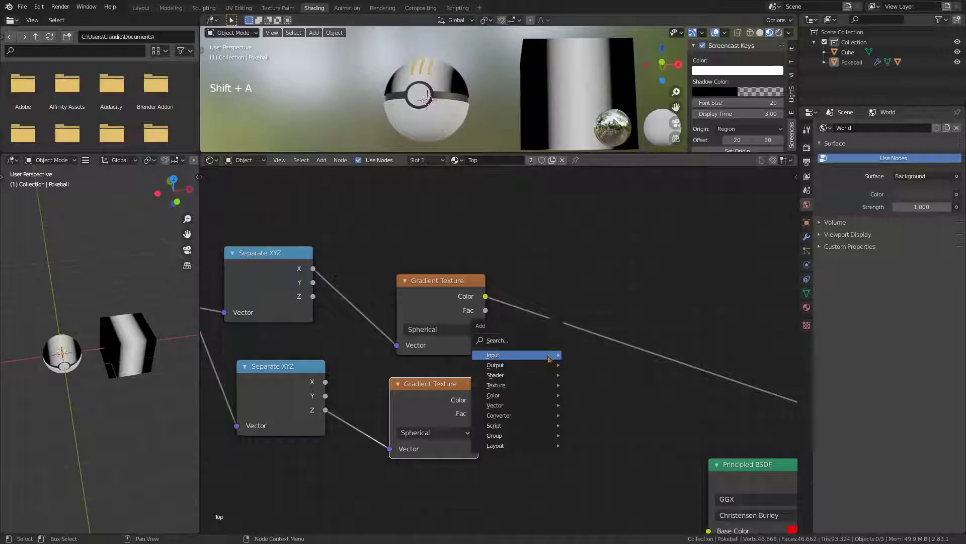
{"action": "mouse_move", "coordinate": [539, 416]}
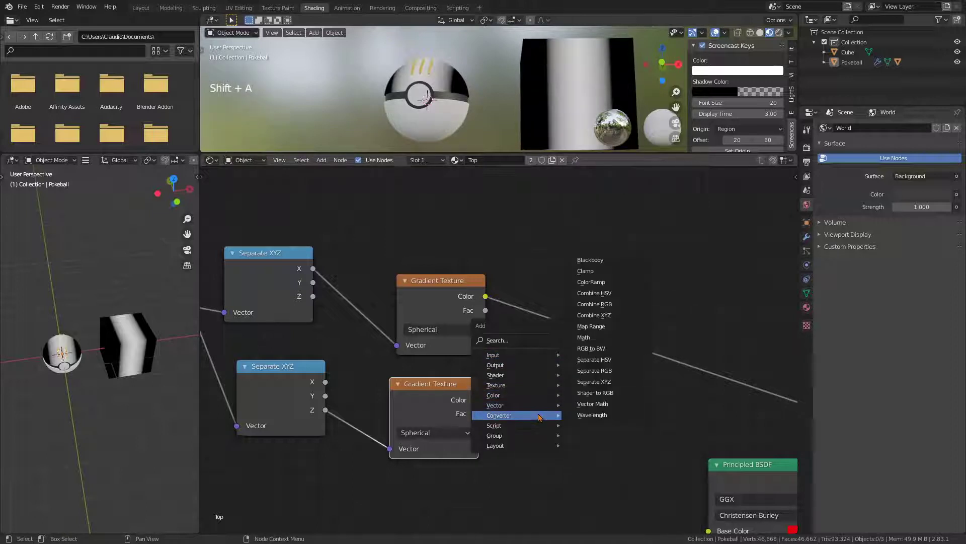
{"action": "left_click", "coordinate": [586, 338]}
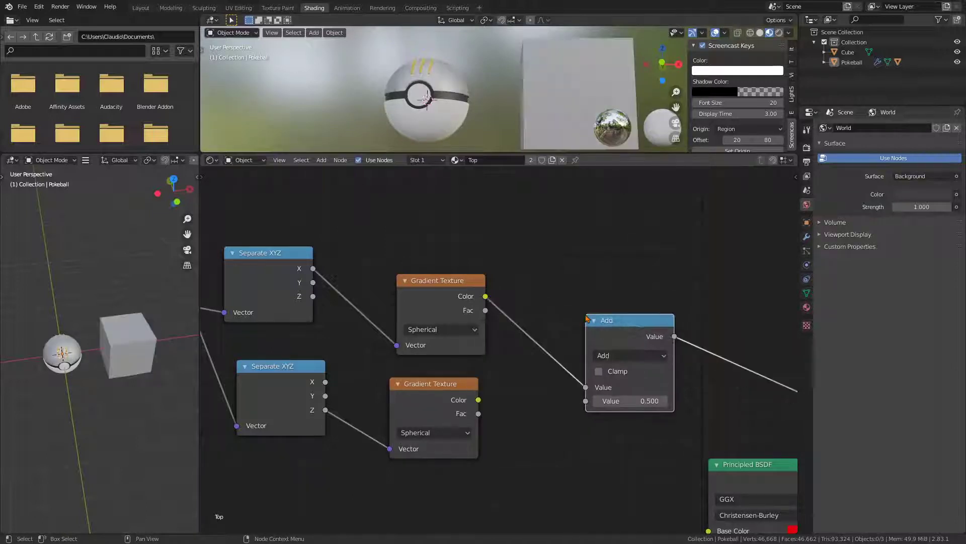
{"action": "left_click_drag", "start_coordinate": [585, 400], "coordinate": [478, 400]}
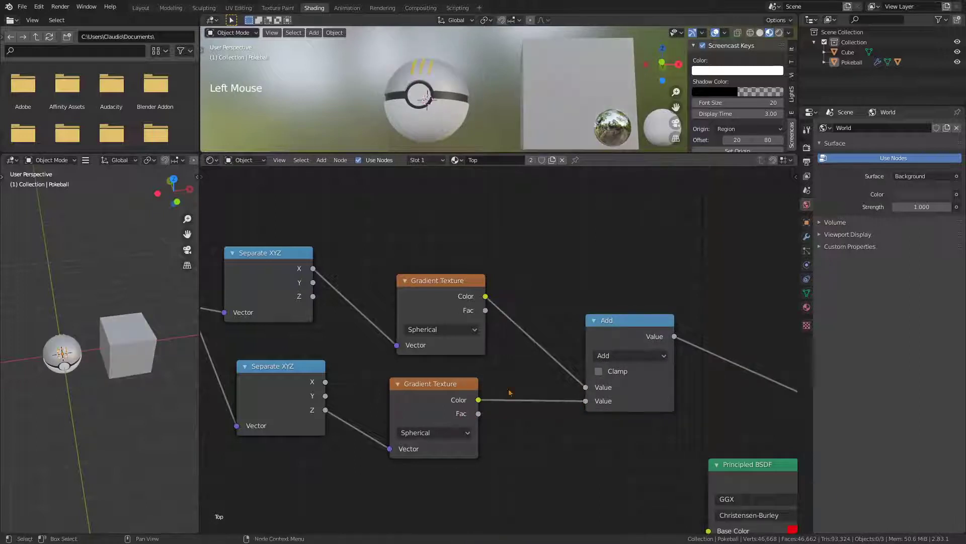
- Set the Math node's operation to Minimum and check the pattern on the ball and cube
{"action": "middle_click_drag", "start_coordinate": [621, 346], "coordinate": [544, 362]}
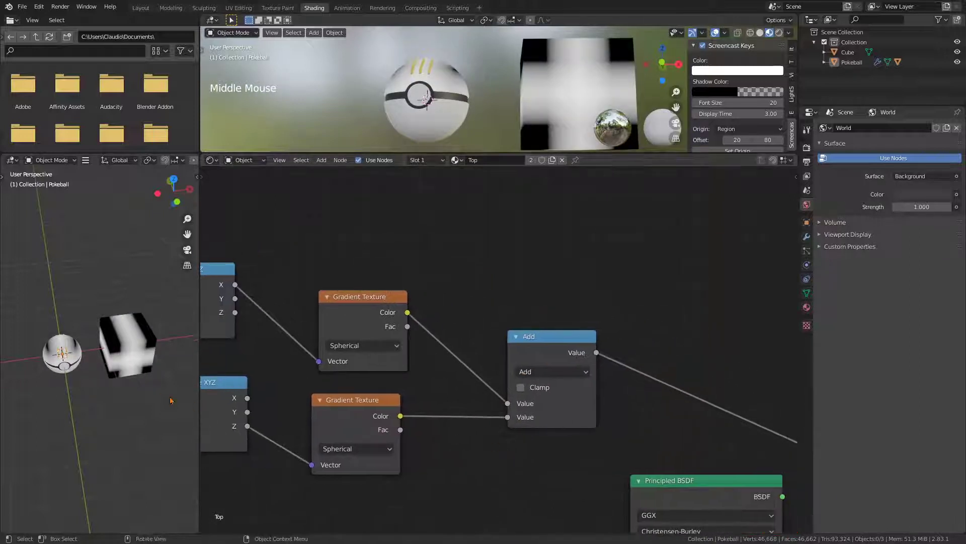
{"action": "middle_click_drag", "start_coordinate": [161, 347], "coordinate": [132, 377]}
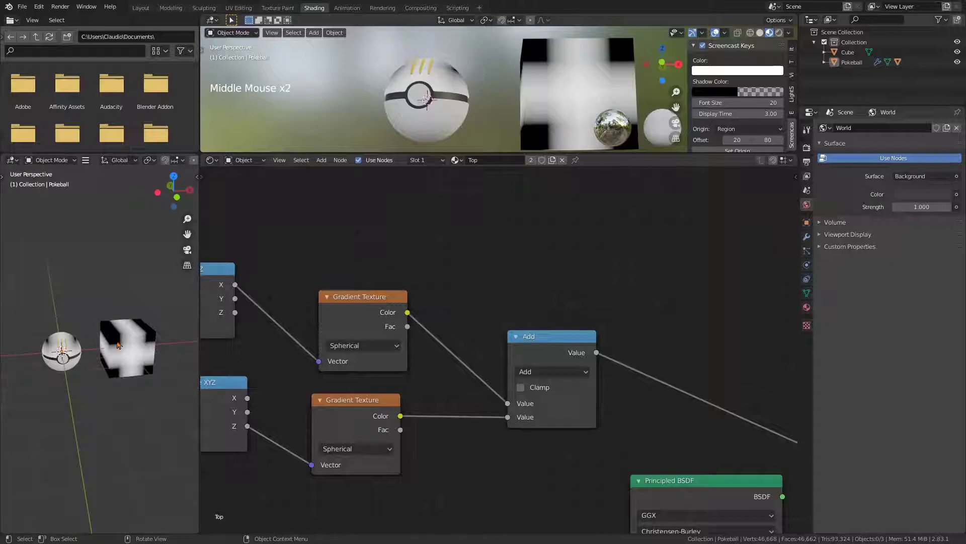
{"action": "left_click", "coordinate": [552, 372]}
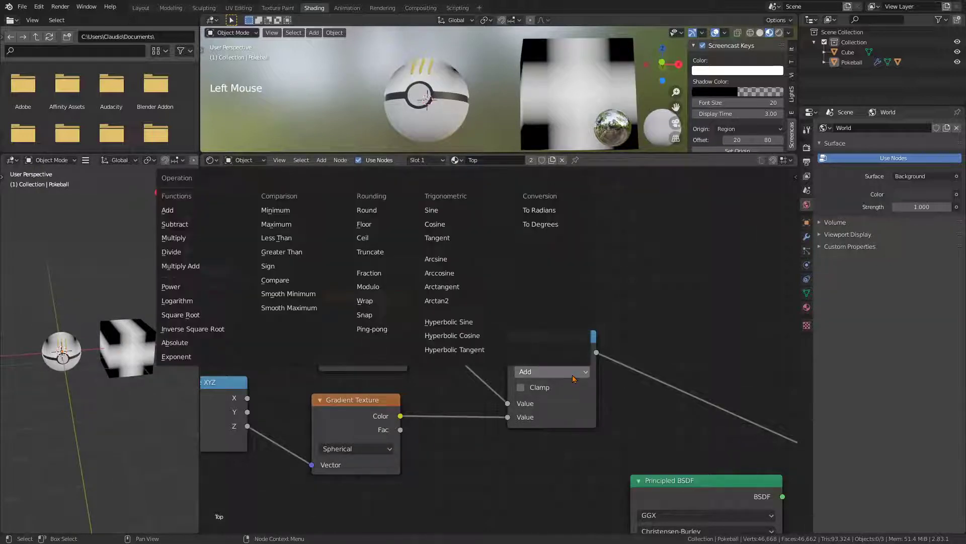
{"action": "left_click", "coordinate": [276, 210]}
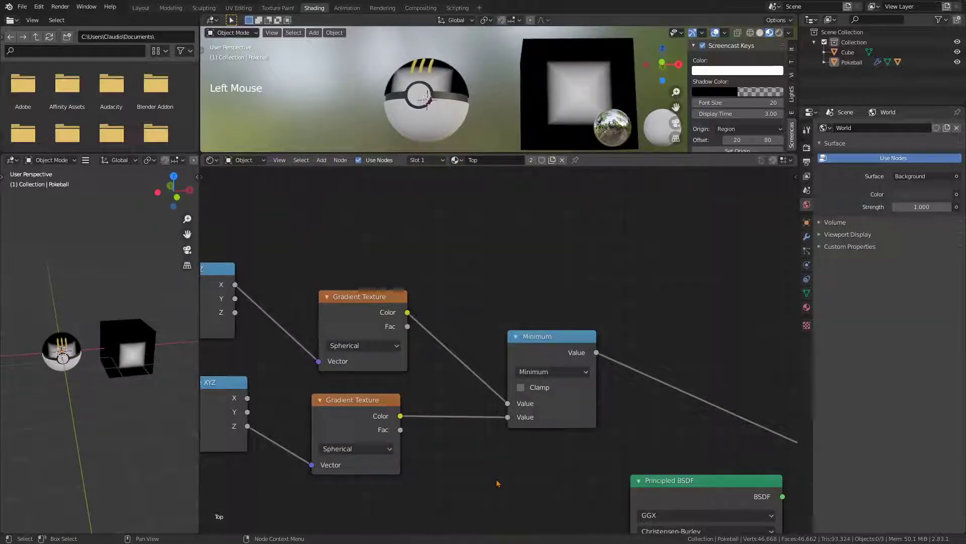
{"action": "middle_click_drag", "start_coordinate": [126, 364], "coordinate": [141, 361]}
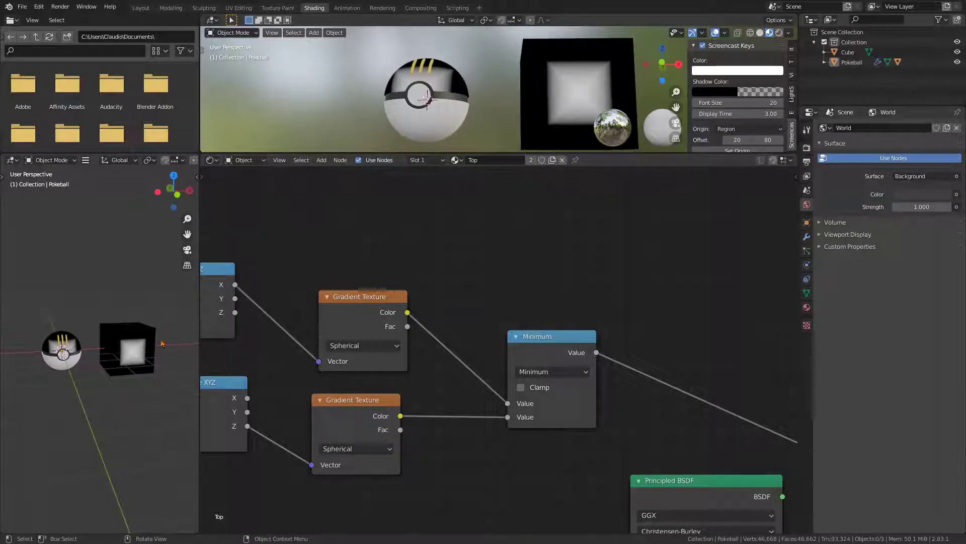
{"action": "middle_click_drag", "start_coordinate": [111, 426], "coordinate": [116, 421]}
- Insert a ColorRamp node between the Minimum node and the Viewer and set its interpolation to Constant
{"action": "middle_click_drag", "start_coordinate": [530, 452], "coordinate": [466, 476]}
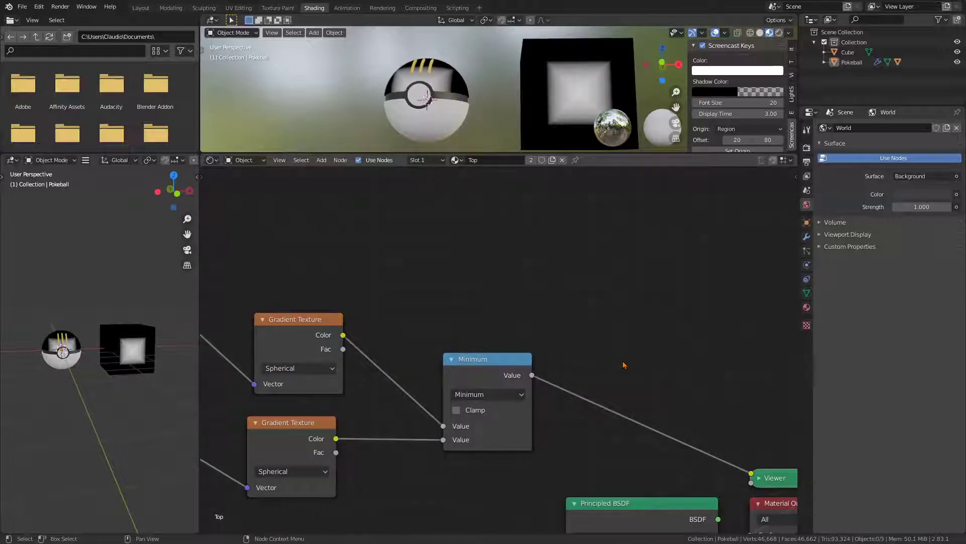
{"action": "key", "text": "shift+a"}
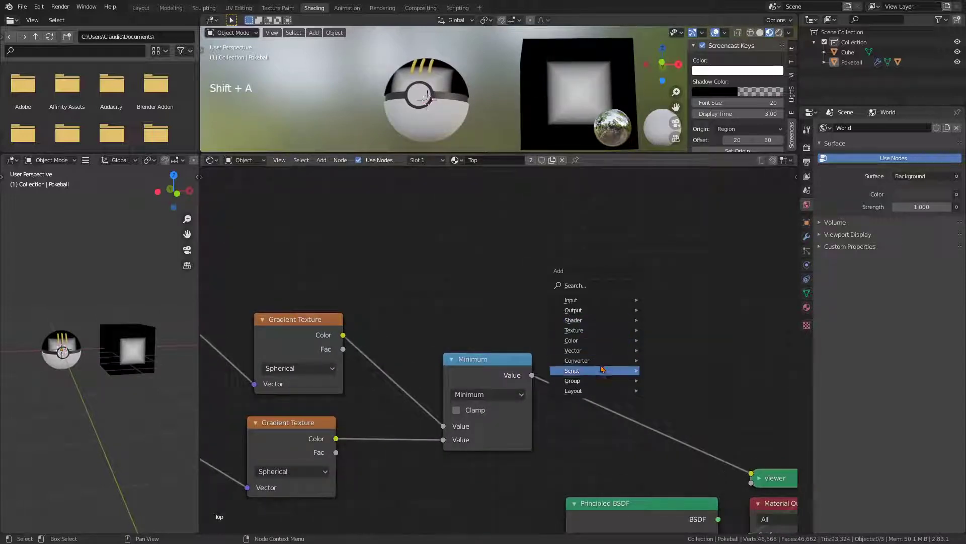
{"action": "mouse_move", "coordinate": [602, 368]}
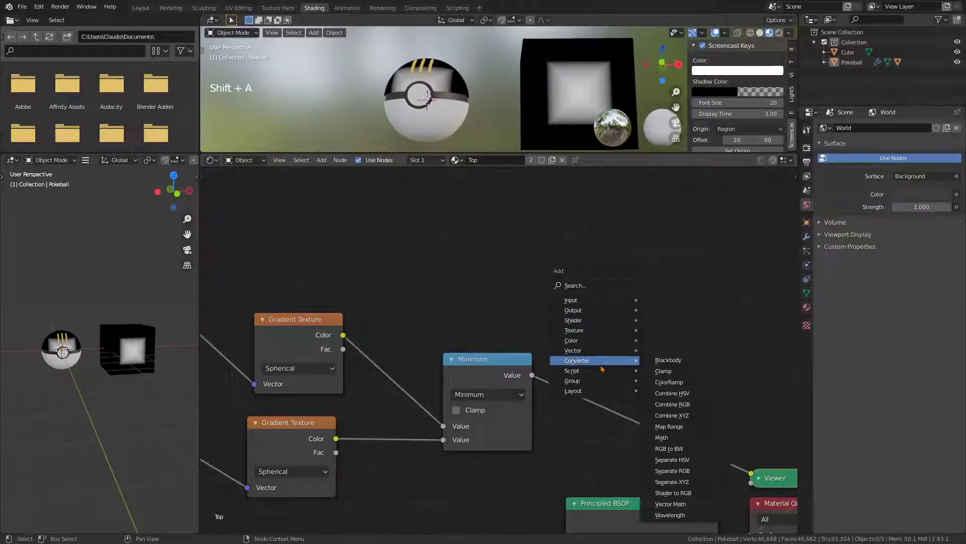
{"action": "left_click", "coordinate": [684, 384]}
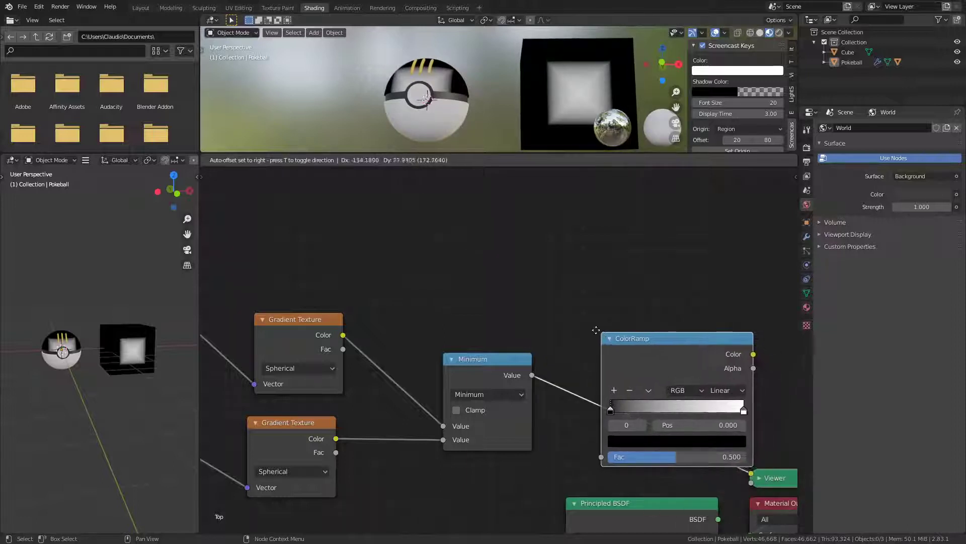
{"action": "left_click", "coordinate": [667, 381]}
{"action": "left_click", "coordinate": [706, 377]}
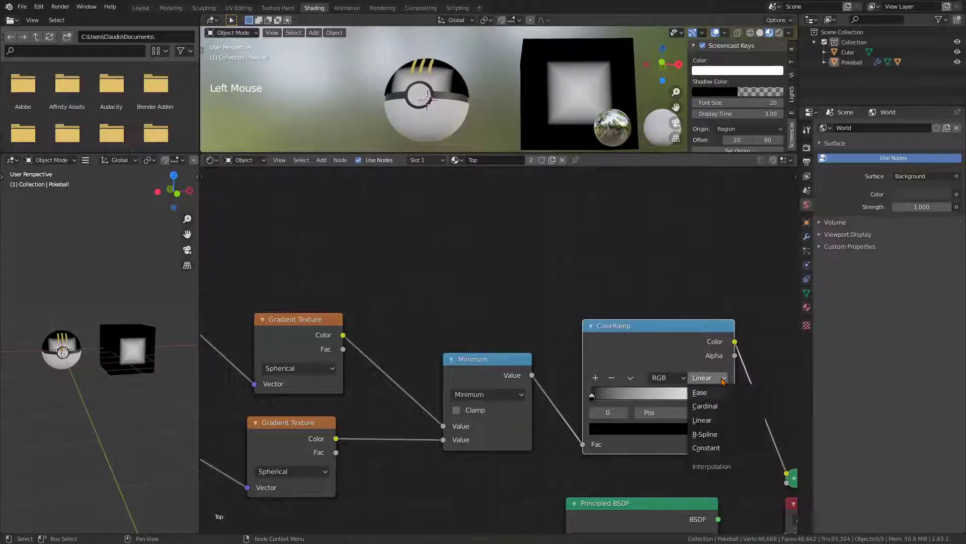
{"action": "left_click", "coordinate": [717, 449]}
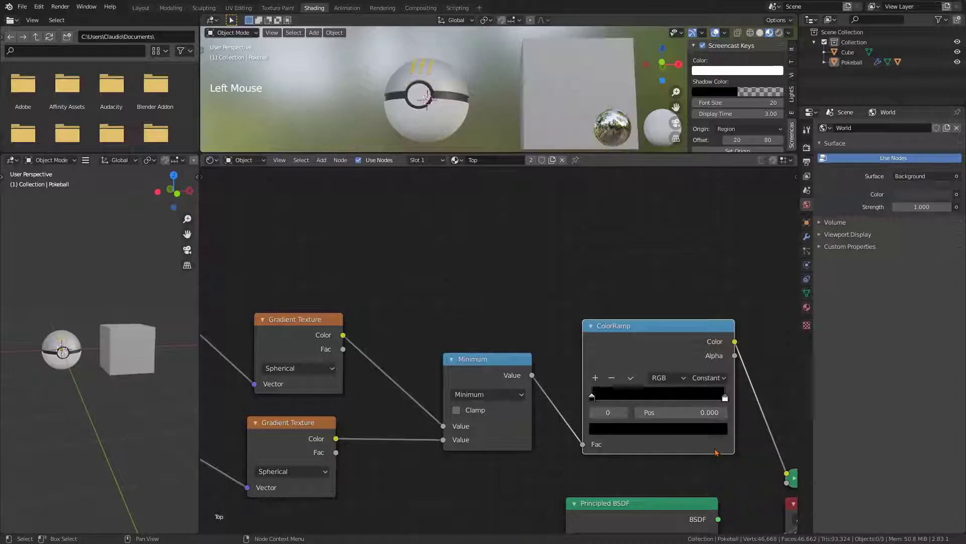
- Set the position of the ColorRamp's white stop to 0.5
{"action": "left_click", "coordinate": [706, 422]}
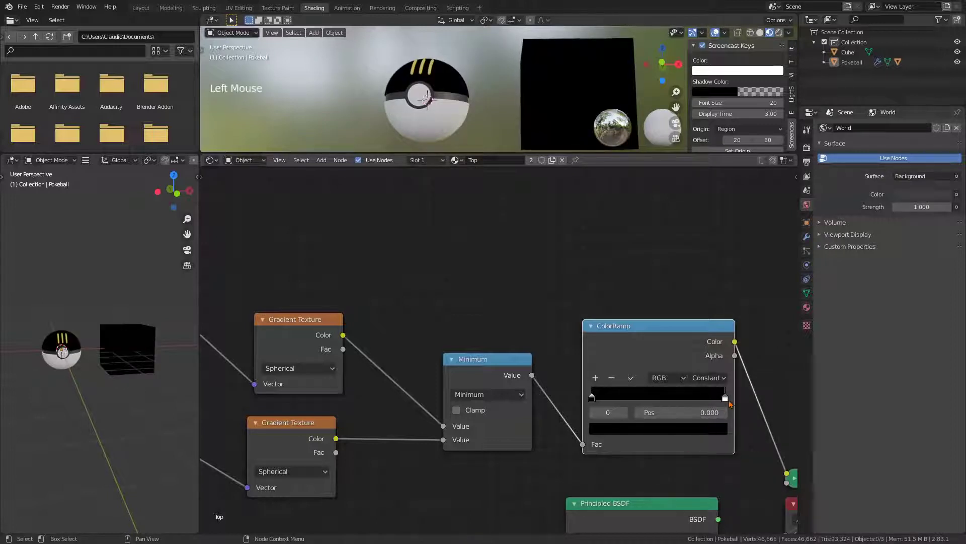
{"action": "left_click", "coordinate": [725, 397]}
{"action": "left_click", "coordinate": [703, 414]}
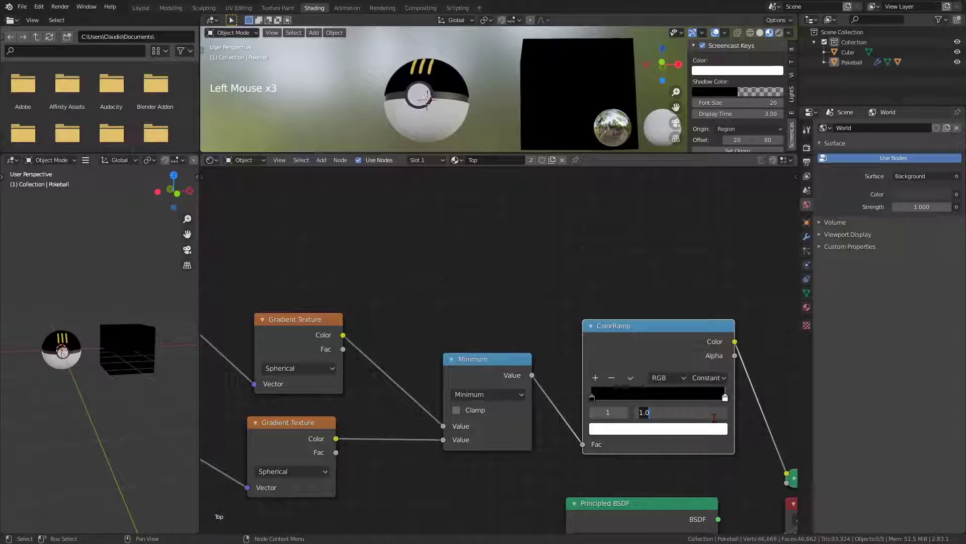
{"action": "type", "text": "0.5"}
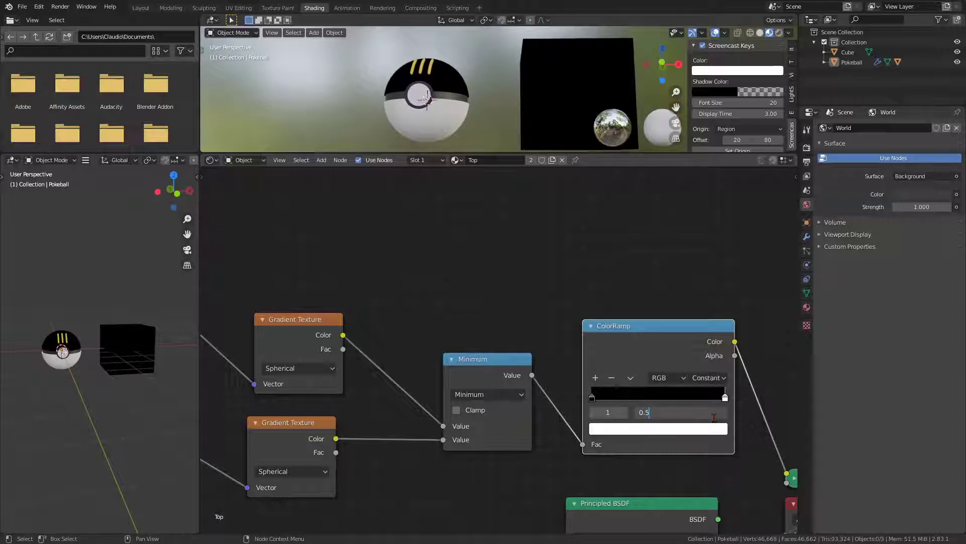
{"action": "key", "text": "Return"}
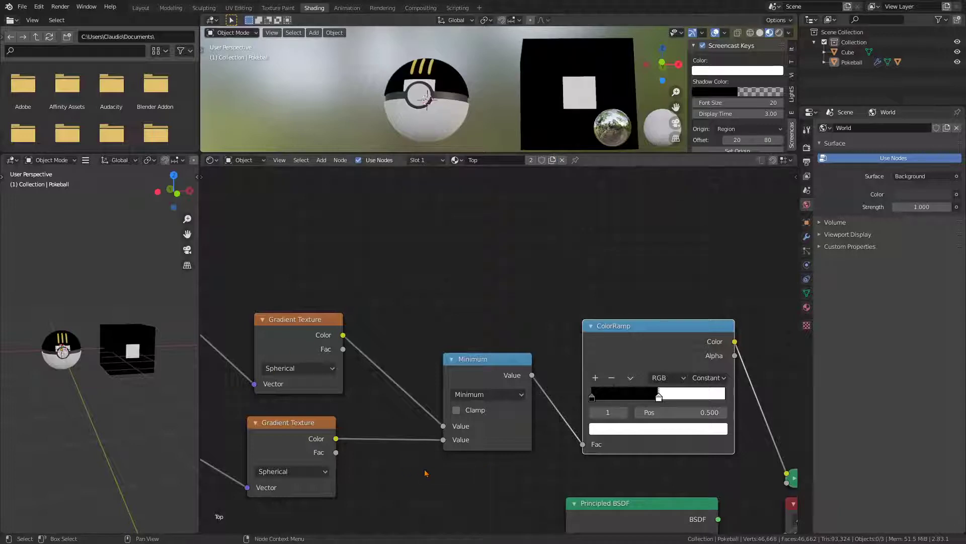
- Try the lower Separate XYZ's Y output as the lower Gradient Texture's Vector input, and reconnect the Z output
{"action": "middle_click_drag", "start_coordinate": [425, 473], "coordinate": [565, 461]}
{"action": "scroll", "coordinate": [565, 468], "scroll_direction": "down", "scroll_amount": 2}
{"action": "scroll", "coordinate": [604, 466], "scroll_direction": "down", "scroll_amount": 2}
{"action": "scroll", "coordinate": [610, 458], "scroll_direction": "down", "scroll_amount": 2}
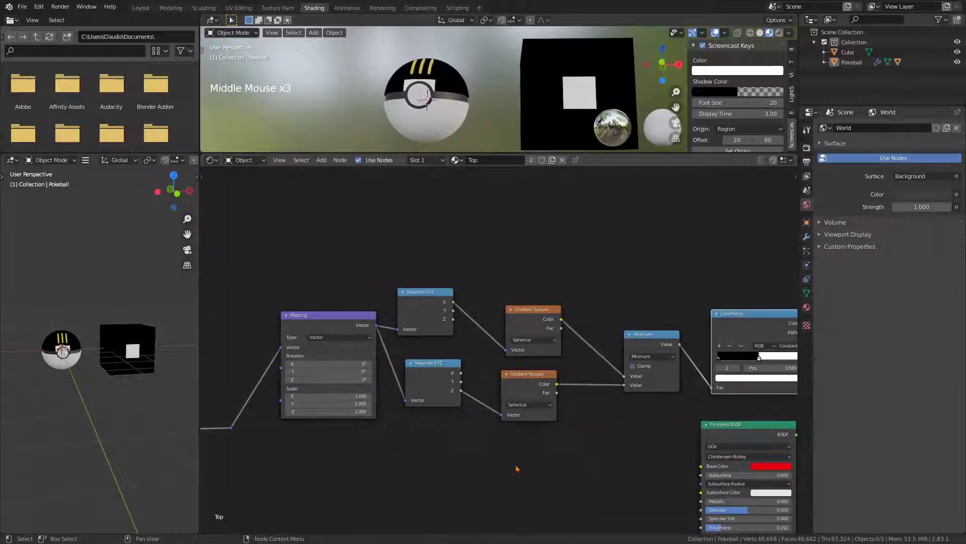
{"action": "middle_click_drag", "start_coordinate": [441, 465], "coordinate": [415, 474]}
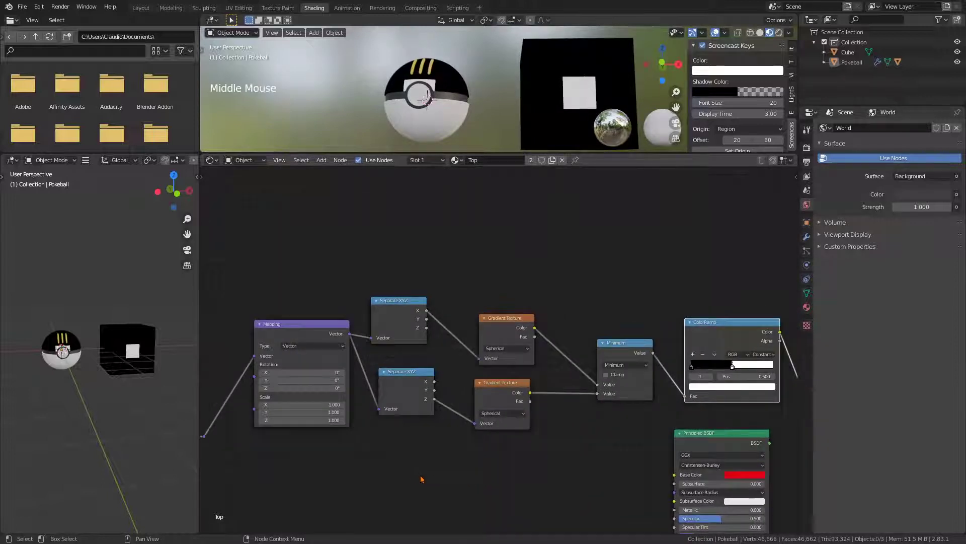
{"action": "left_click_drag", "start_coordinate": [434, 390], "coordinate": [475, 423]}
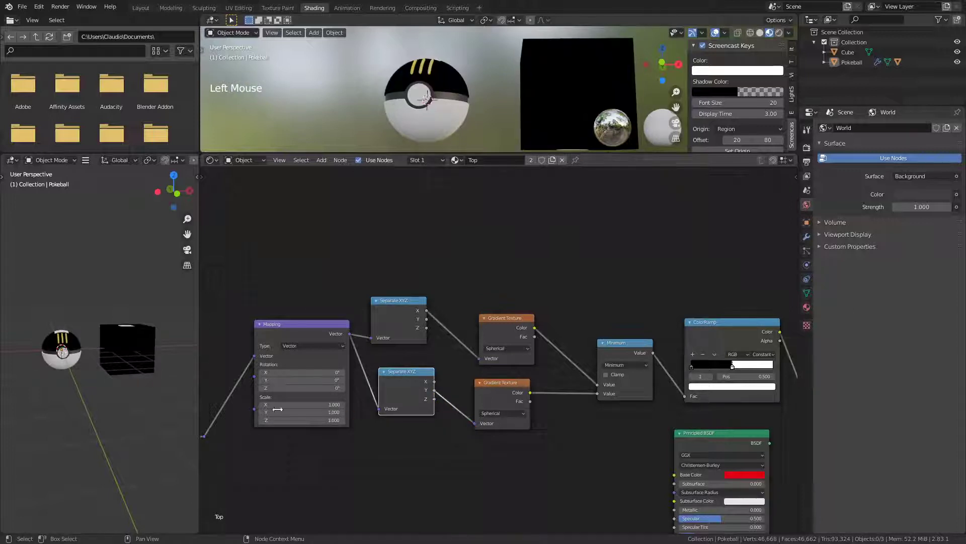
{"action": "middle_click_drag", "start_coordinate": [126, 443], "coordinate": [143, 435]}
{"action": "left_click_drag", "start_coordinate": [436, 399], "coordinate": [477, 427]}
- Change the Math node's operation to Maximum
{"action": "middle_click_drag", "start_coordinate": [582, 462], "coordinate": [546, 468]}
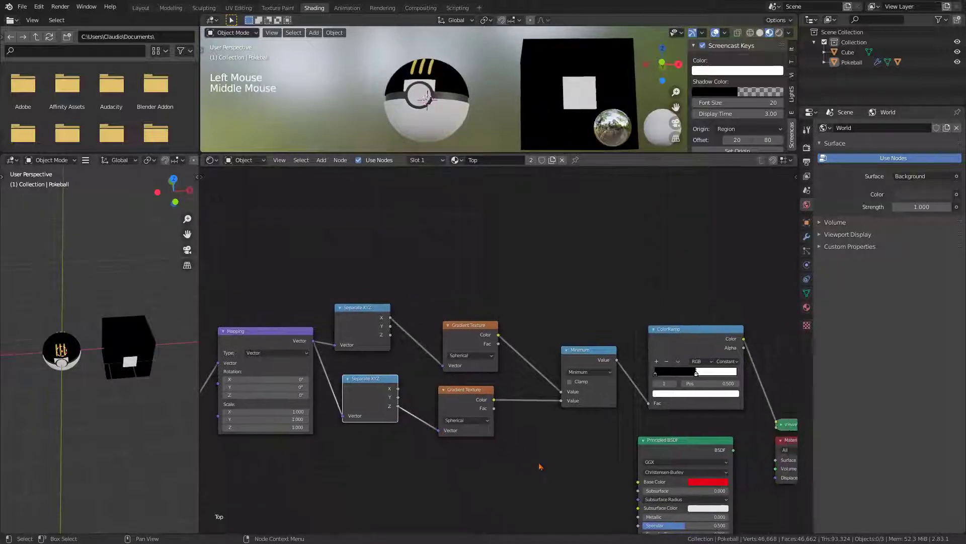
{"action": "left_click", "coordinate": [585, 373]}
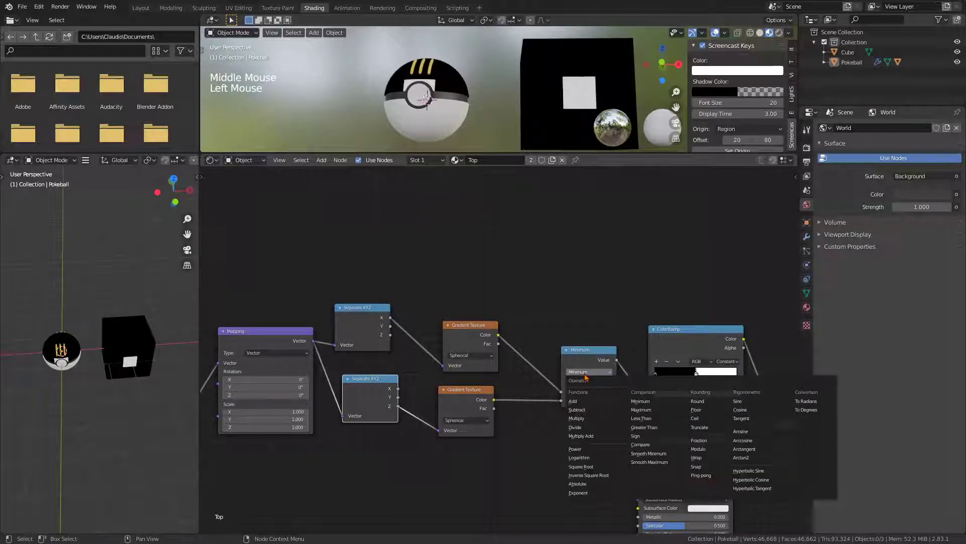
{"action": "left_click", "coordinate": [659, 412]}
{"action": "middle_click_drag", "start_coordinate": [576, 438], "coordinate": [578, 439]}
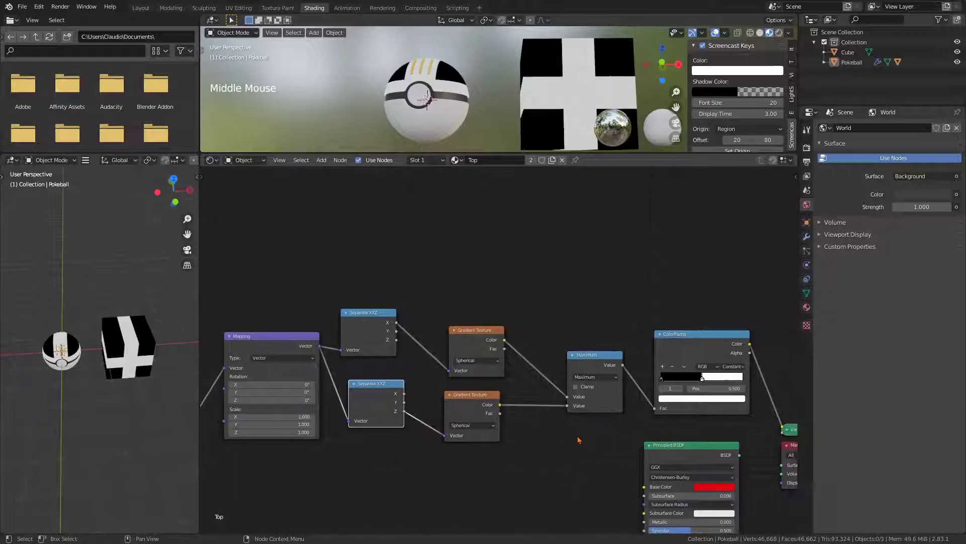
- Reposition the Maximum and ColorRamp nodes, leaving a gap between the Gradient Texture nodes and the Maximum node
{"action": "left_click_drag", "start_coordinate": [594, 372], "coordinate": [559, 364]}
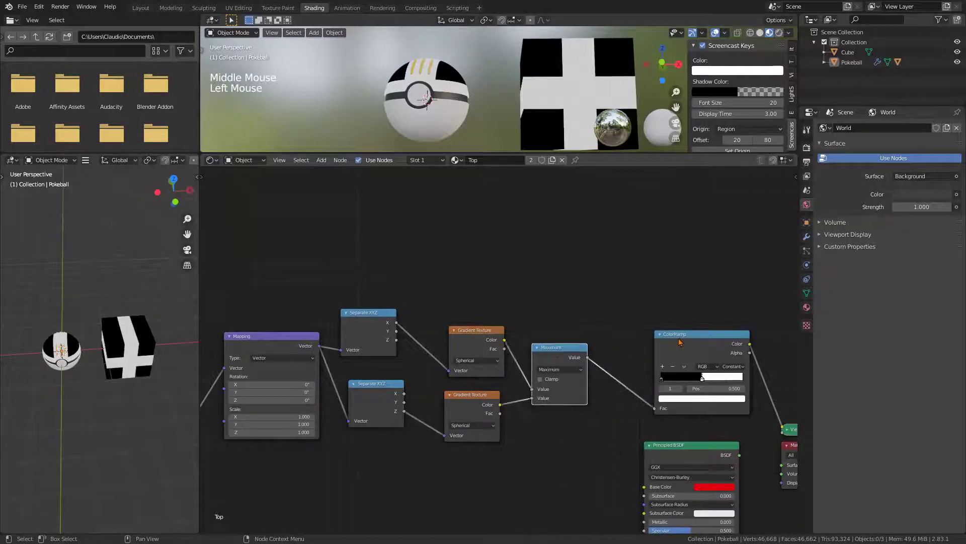
{"action": "mouse_move", "coordinate": [677, 341]}
{"action": "left_mouse_down"}
{"action": "mouse_move", "coordinate": [639, 318]}
{"action": "mouse_move", "coordinate": [676, 328]}
{"action": "left_mouse_up"}
{"action": "left_click", "coordinate": [565, 329]}
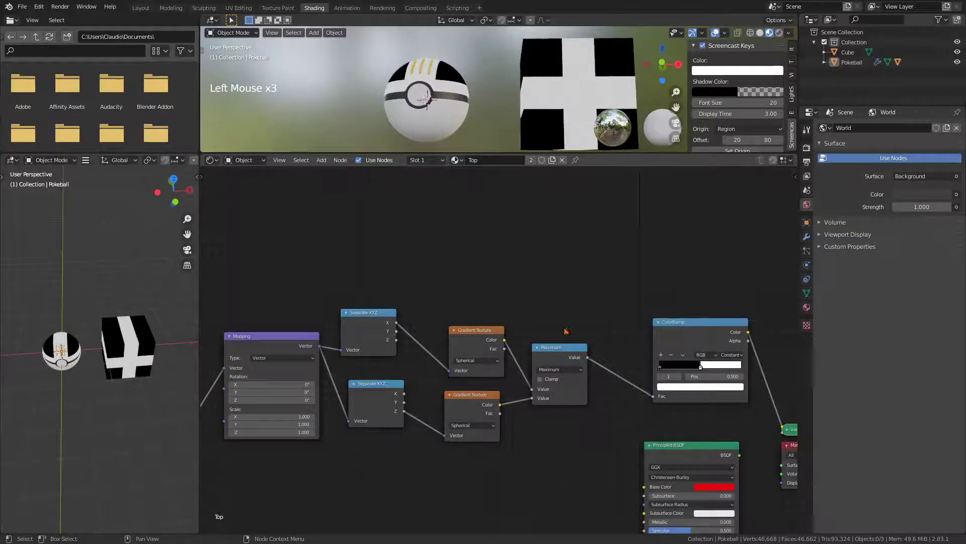
{"action": "left_click_drag", "start_coordinate": [565, 320], "coordinate": [577, 419]}
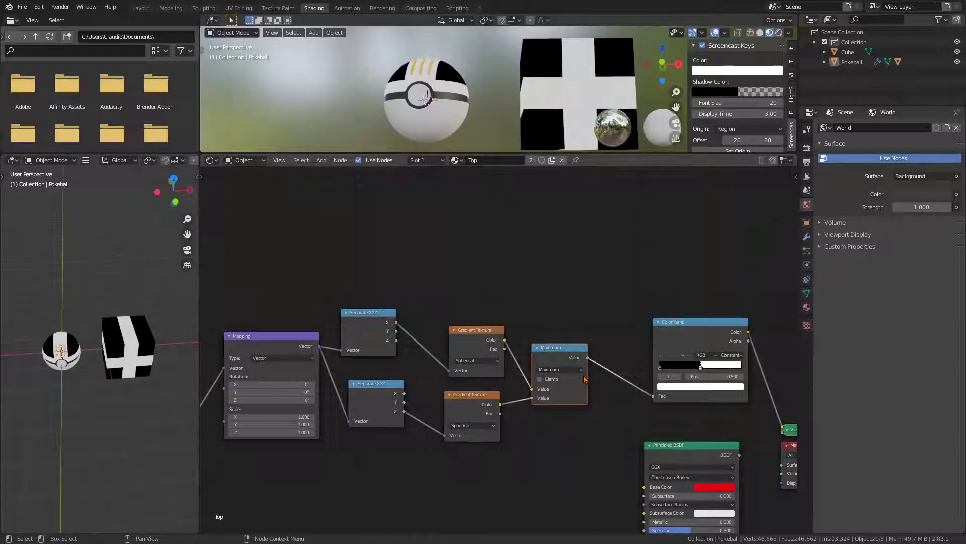
{"action": "left_click_drag", "start_coordinate": [568, 347], "coordinate": [618, 328]}
- Insert a MixRGB node before the Maximum node and connect the upper and lower gradients' Color outputs to Color1 and Color2
{"action": "key", "text": "shift+a"}
{"action": "mouse_move", "coordinate": [537, 316]}
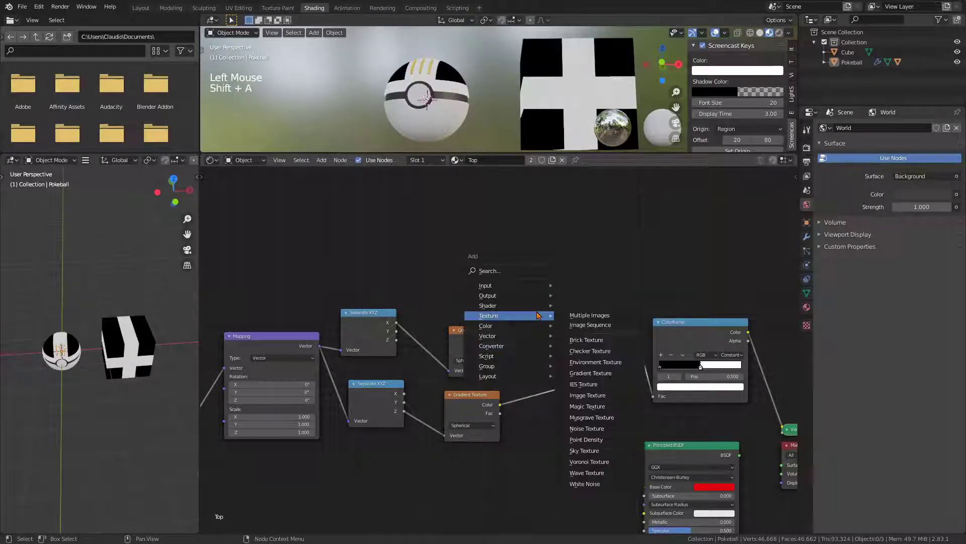
{"action": "mouse_move", "coordinate": [526, 349]}
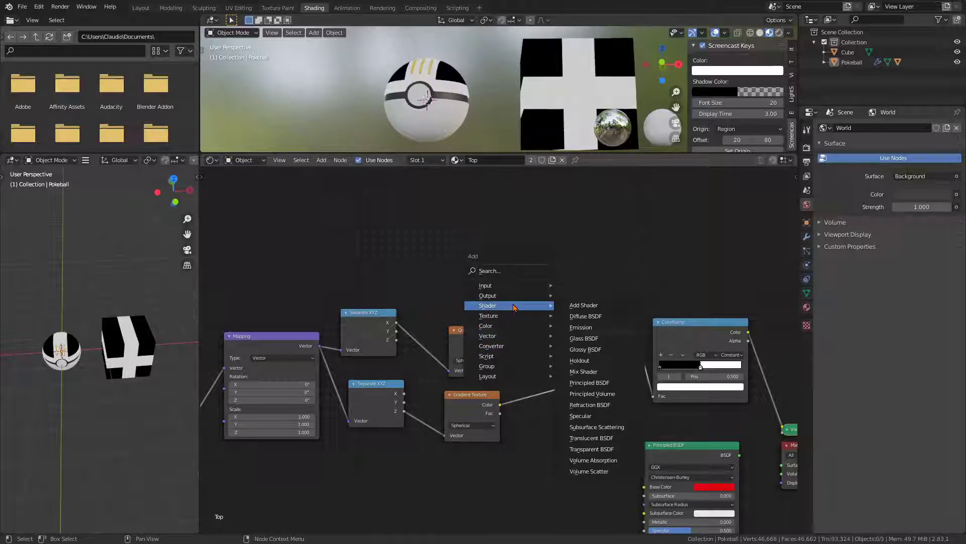
{"action": "mouse_move", "coordinate": [507, 328]}
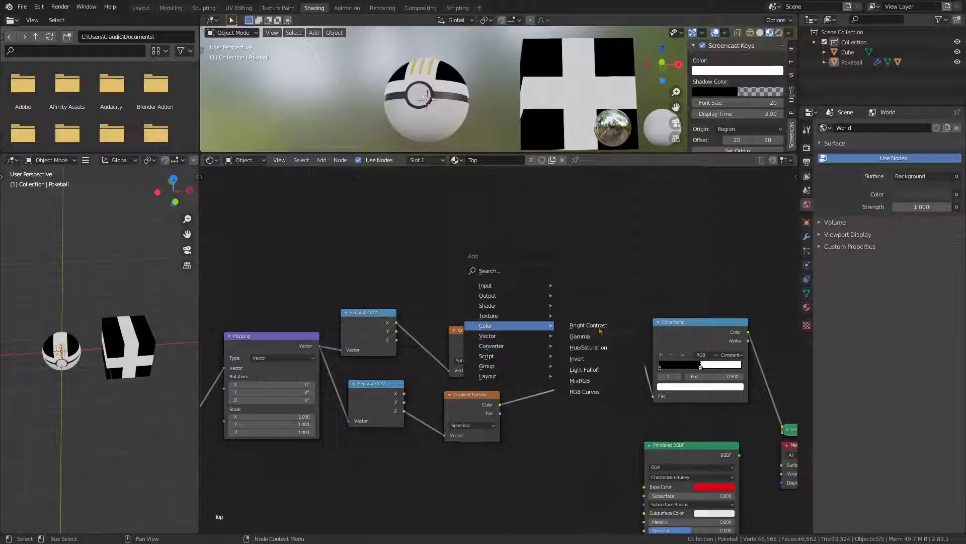
{"action": "left_click", "coordinate": [581, 380]}
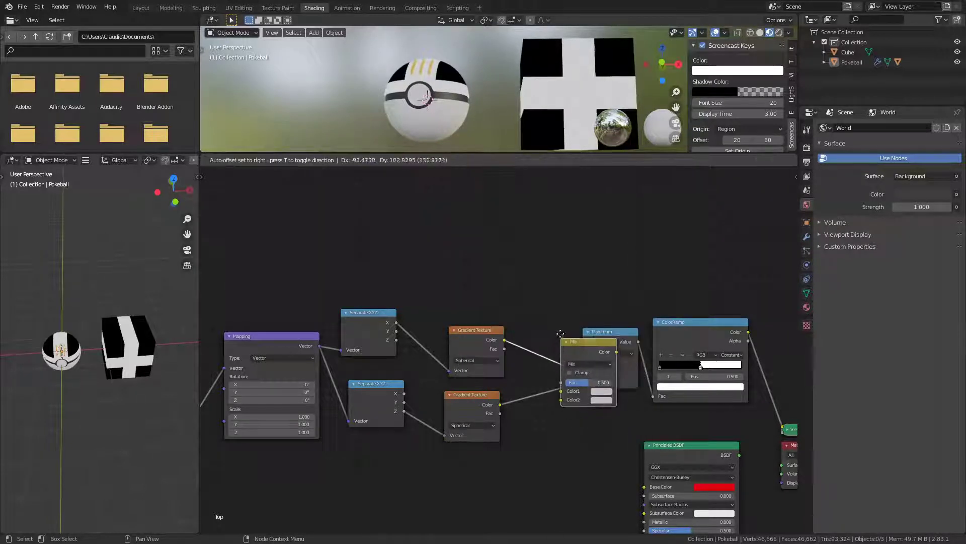
{"action": "left_click", "coordinate": [548, 325]}
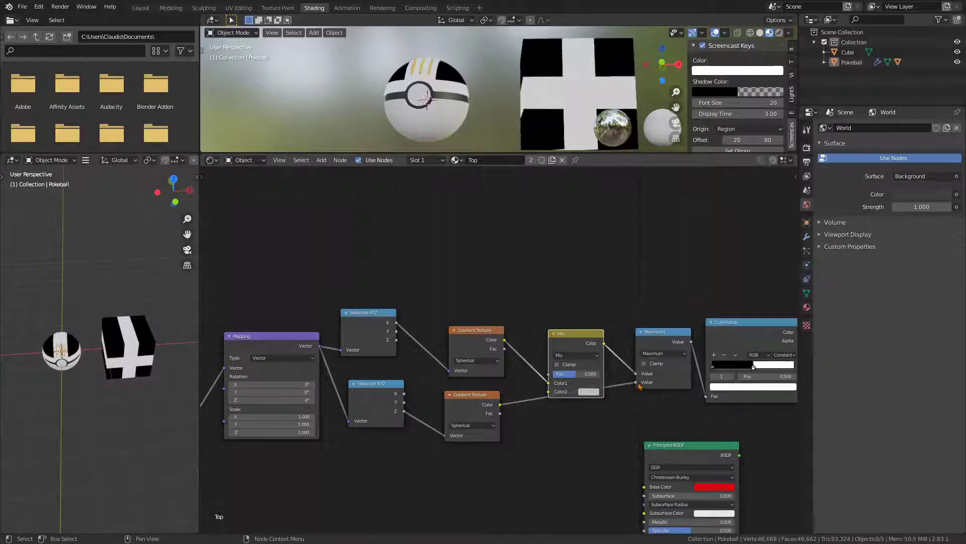
{"action": "left_click_drag", "start_coordinate": [637, 383], "coordinate": [549, 392]}
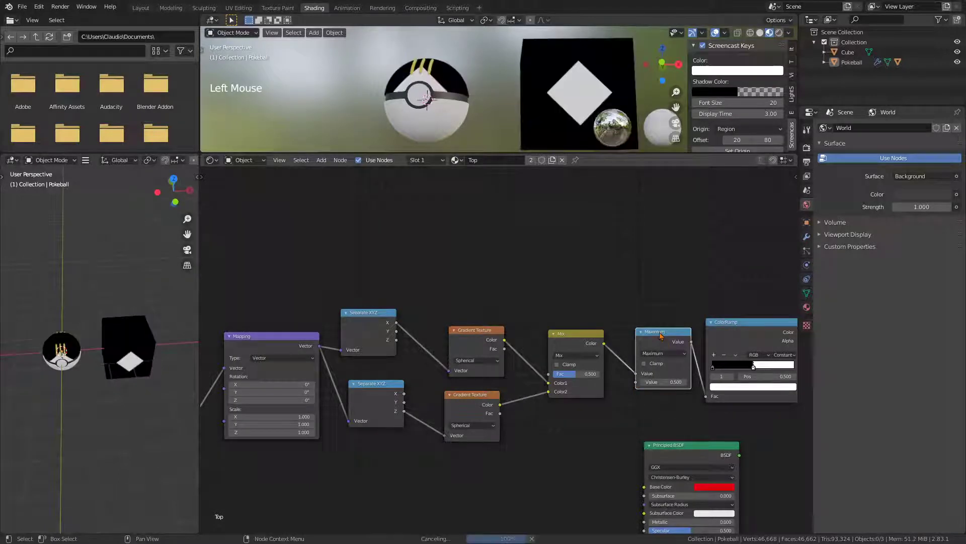
- Spread out the Maximum, ColorRamp, Viewer, Material Output and Principled BSDF nodes to make room for more branches
{"action": "left_click_drag", "start_coordinate": [661, 335], "coordinate": [659, 299]}
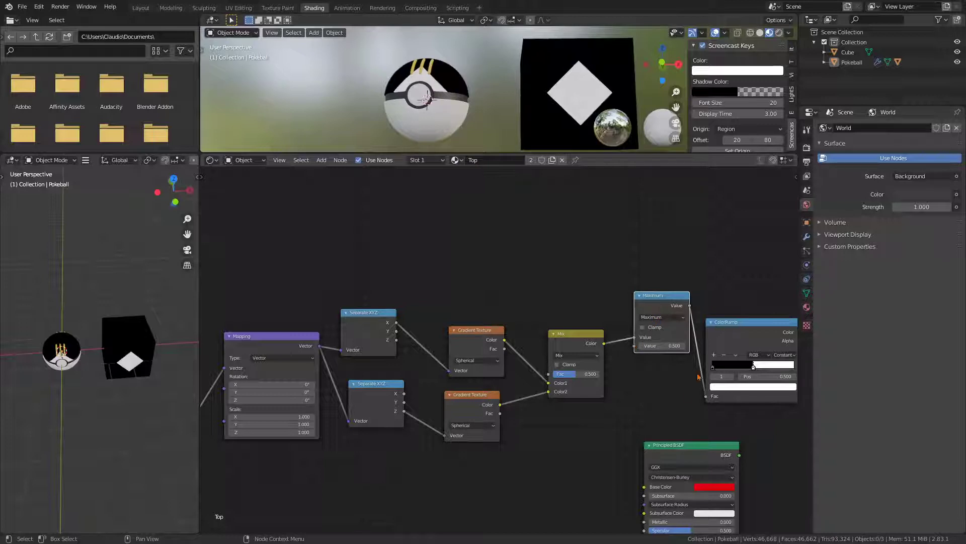
{"action": "middle_click_drag", "start_coordinate": [699, 376], "coordinate": [475, 335]}
{"action": "left_click", "coordinate": [641, 468]}
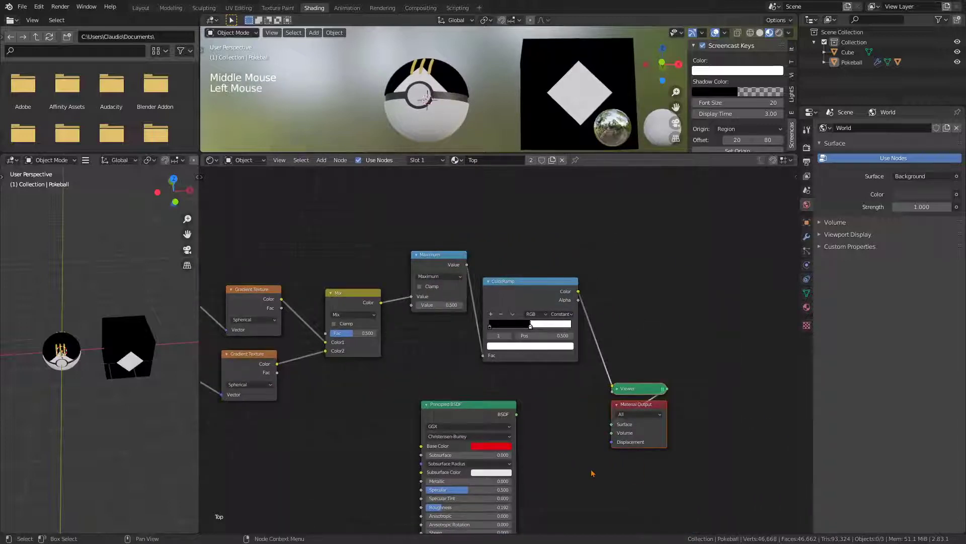
{"action": "key", "text": "g"}
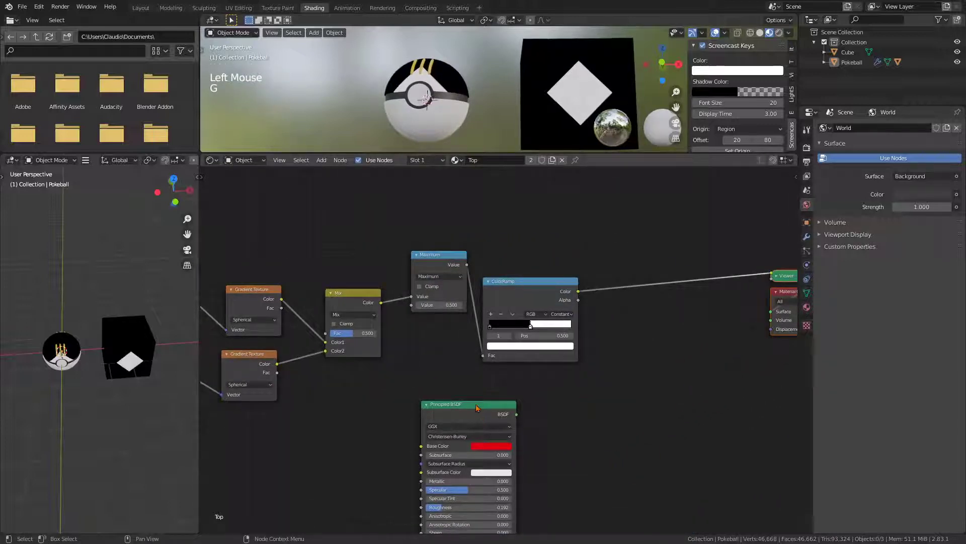
{"action": "left_click_drag", "start_coordinate": [477, 408], "coordinate": [749, 486]}
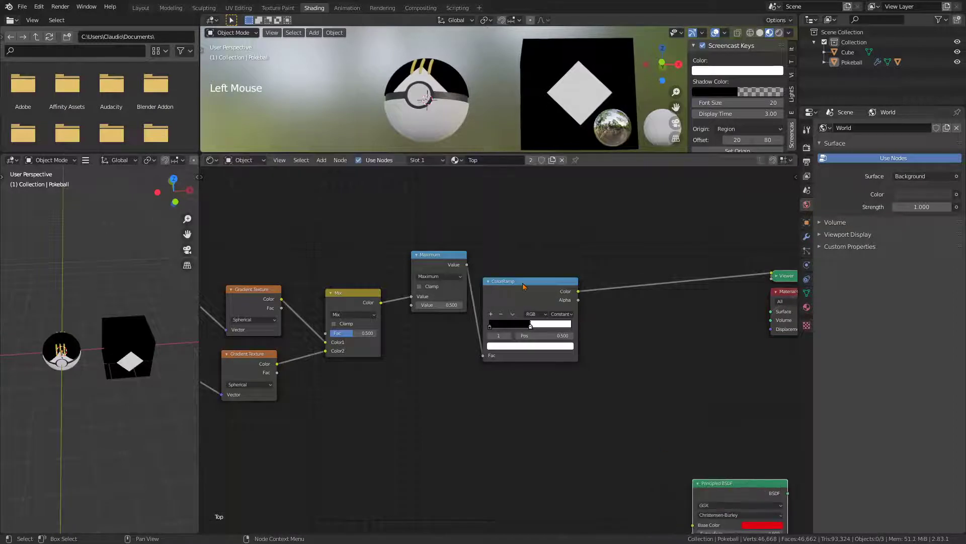
{"action": "left_click_drag", "start_coordinate": [523, 286], "coordinate": [637, 275]}
- Duplicate the node branch from Mapping through Mix, place it below the original, and link its Mapping Vector input to the shared reroute
{"action": "middle_click_drag", "start_coordinate": [413, 432], "coordinate": [636, 421]}
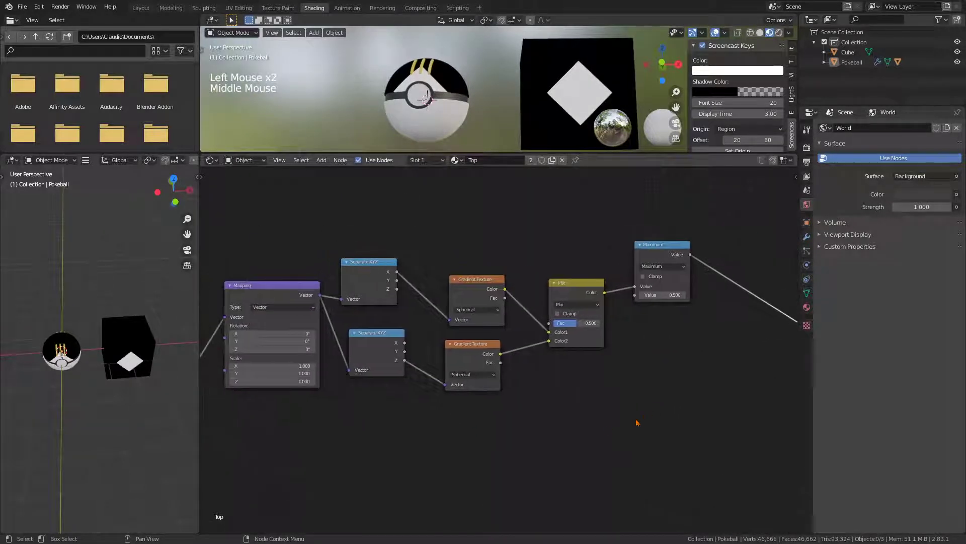
{"action": "scroll", "coordinate": [636, 422], "scroll_direction": "down", "scroll_amount": 3}
{"action": "middle_click_drag", "start_coordinate": [571, 432], "coordinate": [604, 442]}
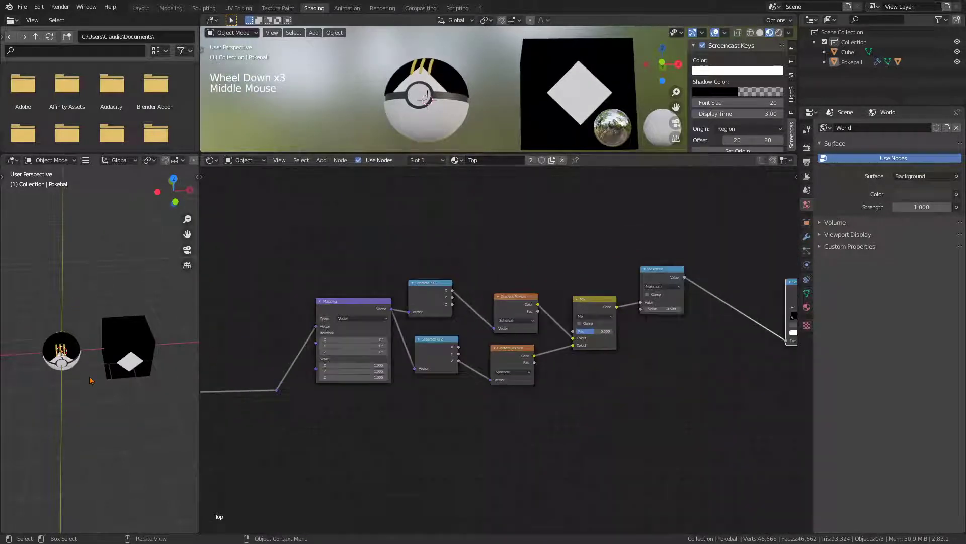
{"action": "middle_click_drag", "start_coordinate": [91, 380], "coordinate": [96, 375]}
{"action": "scroll", "coordinate": [97, 375], "scroll_direction": "up", "scroll_amount": 3}
{"action": "middle_click_drag", "start_coordinate": [659, 441], "coordinate": [680, 438]}
{"action": "left_click", "coordinate": [340, 241]}
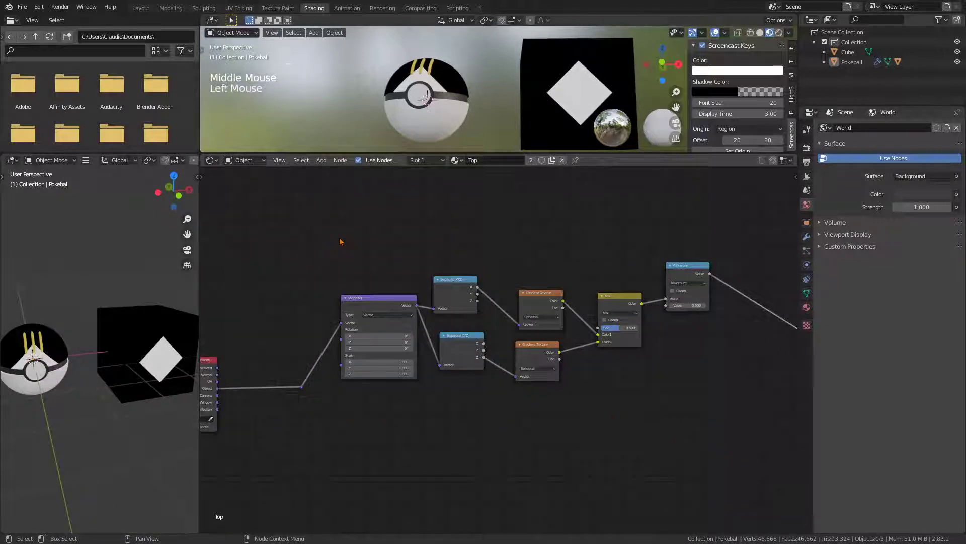
{"action": "left_click_drag", "start_coordinate": [339, 237], "coordinate": [654, 410]}
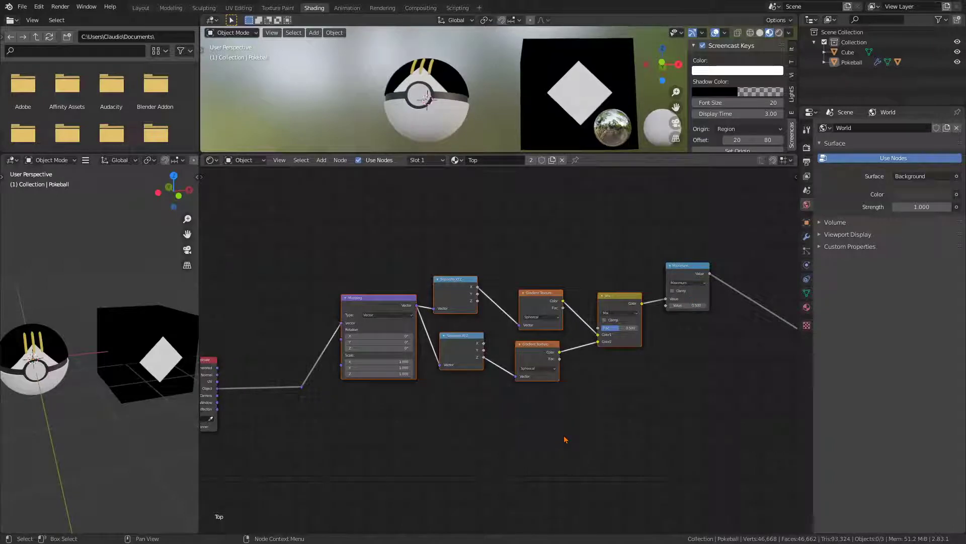
{"action": "key", "text": "shift"}
{"action": "key", "text": "shift+d"}
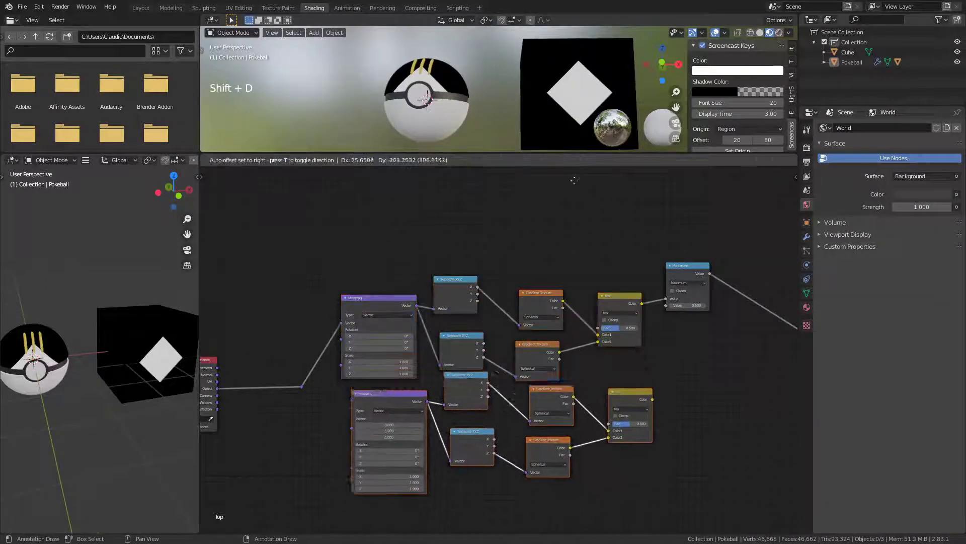
{"action": "left_click", "coordinate": [552, 204]}
{"action": "middle_click_drag", "start_coordinate": [507, 231], "coordinate": [506, 524]}
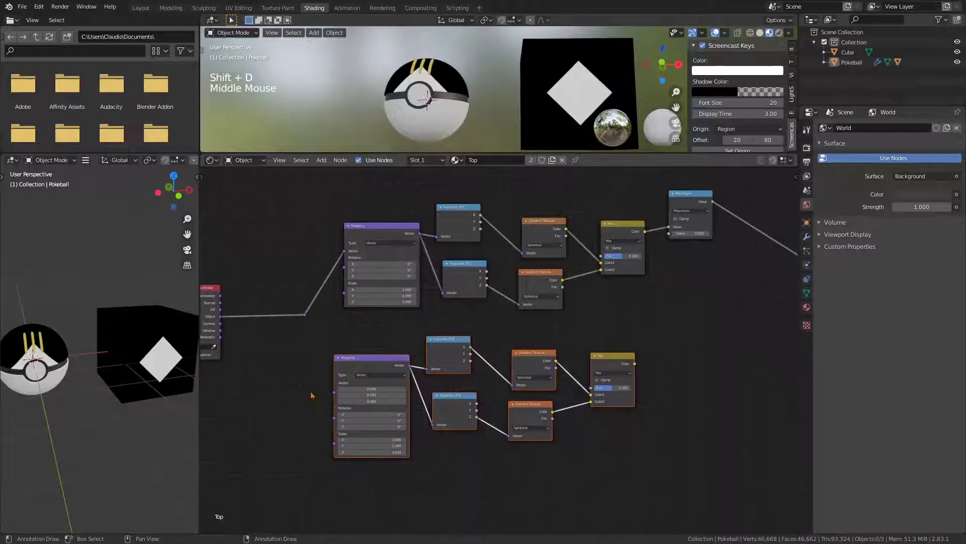
{"action": "left_click_drag", "start_coordinate": [334, 394], "coordinate": [304, 314]}
- Duplicate the second Mapping-to-Mix branch as a third one beneath it, and link its Mapping Vector input to the shared reroute
{"action": "mouse_move", "coordinate": [526, 498]}
{"action": "middle_mouse_down"}
{"action": "mouse_move", "coordinate": [512, 423]}
{"action": "mouse_move", "coordinate": [513, 437]}
{"action": "middle_mouse_up"}
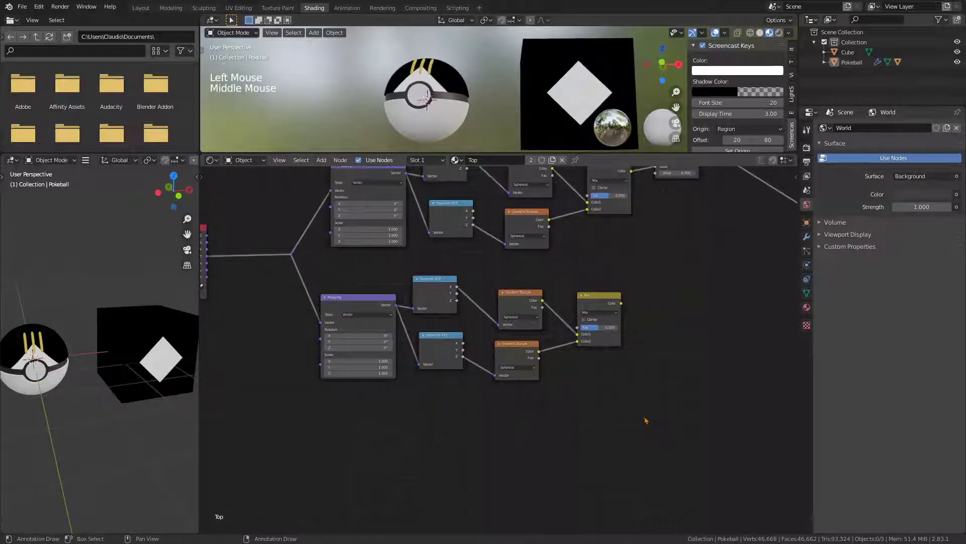
{"action": "left_click_drag", "start_coordinate": [646, 419], "coordinate": [338, 298]}
{"action": "key", "text": "shift+d"}
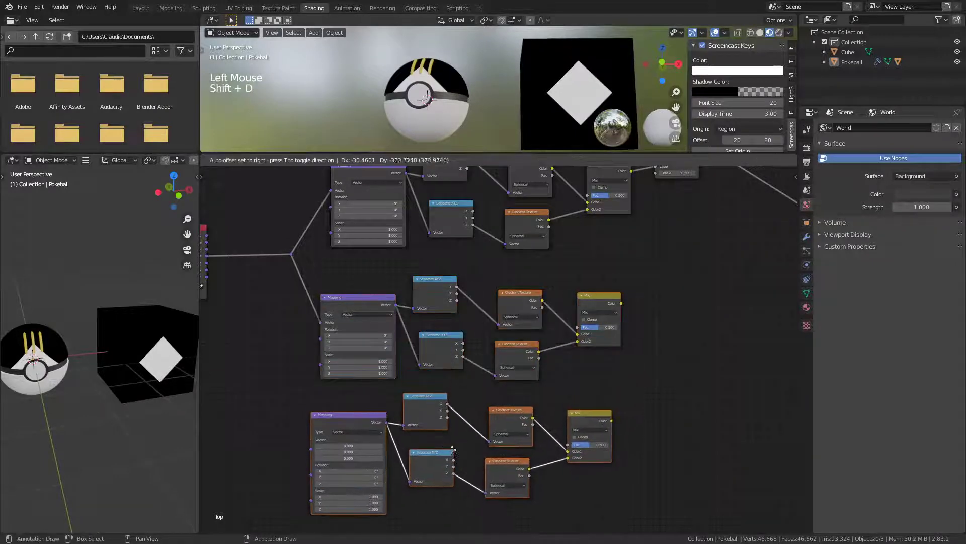
{"action": "left_click_drag", "start_coordinate": [323, 459], "coordinate": [290, 314]}
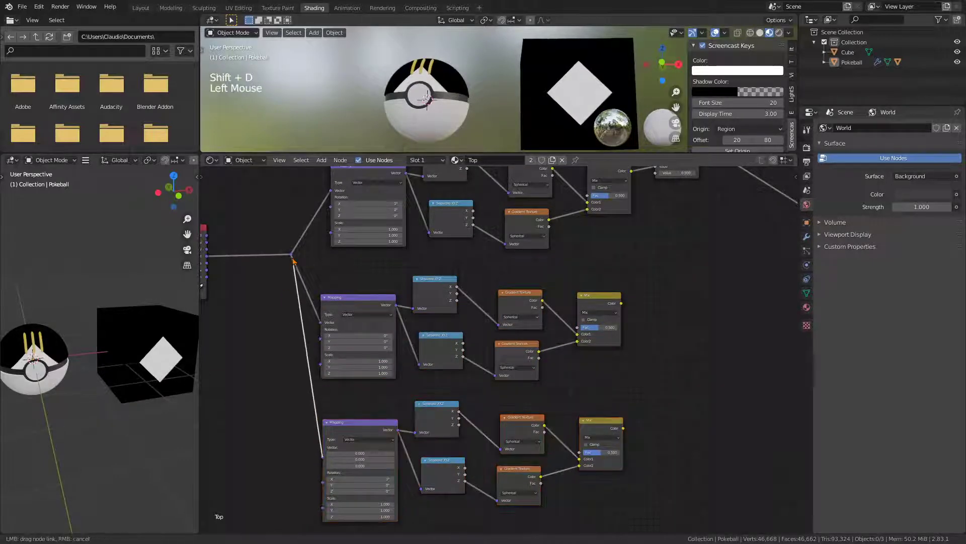
{"action": "left_click_drag", "start_coordinate": [293, 260], "coordinate": [291, 255]}
- Move the Maximum node between the first two branches and connect the second branch's Mix Color output to its second Value input
{"action": "middle_click_drag", "start_coordinate": [655, 392], "coordinate": [516, 442]}
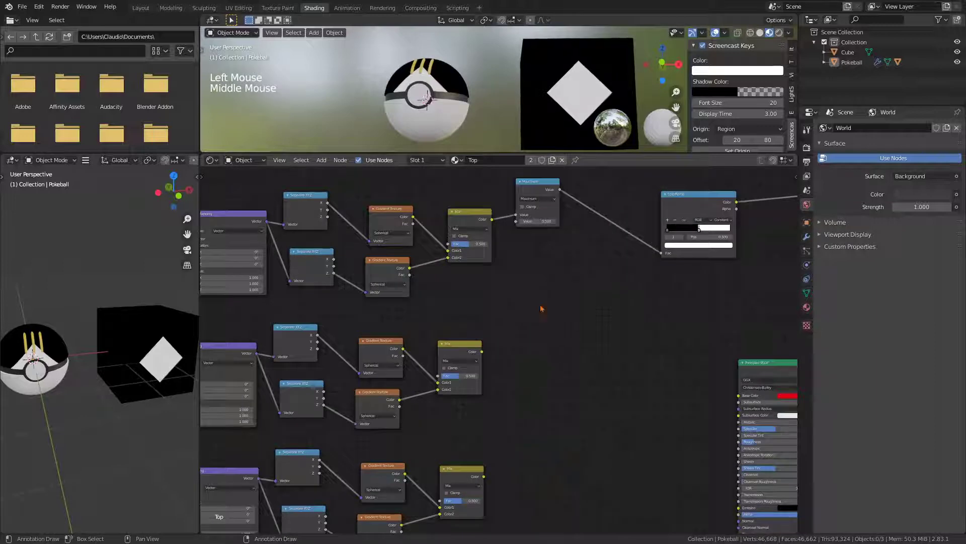
{"action": "left_click_drag", "start_coordinate": [547, 212], "coordinate": [564, 332]}
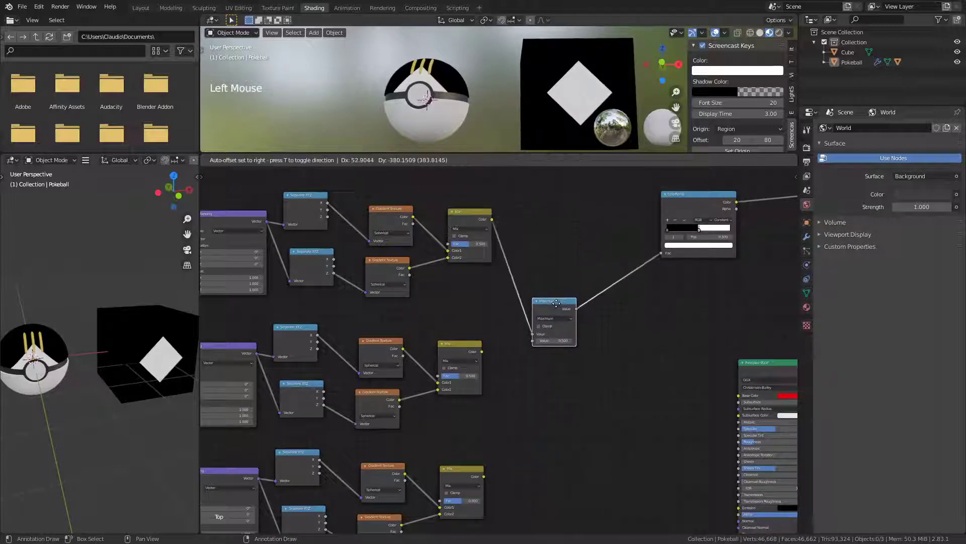
{"action": "left_click_drag", "start_coordinate": [482, 351], "coordinate": [533, 340]}
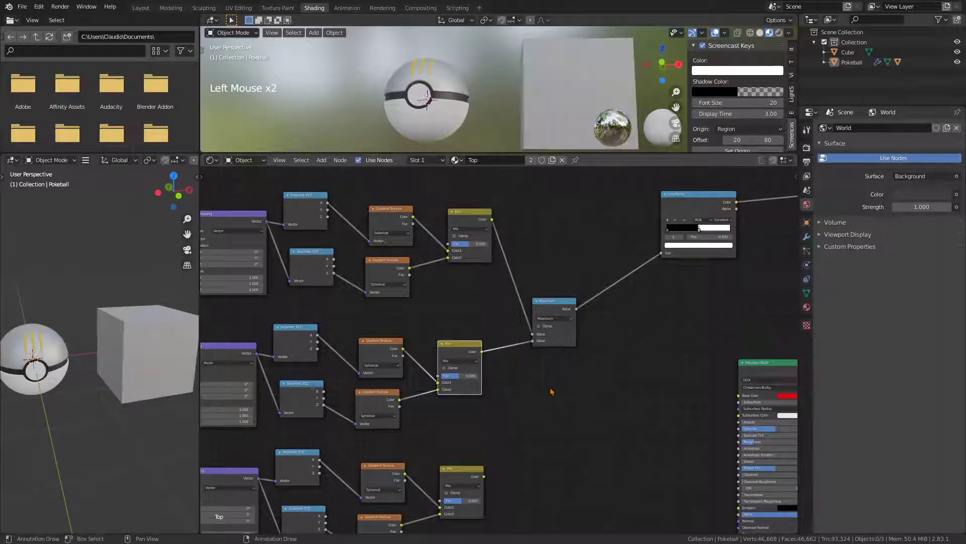
- Try an X rotation of 145° on the second branch's Mapping node
{"action": "middle_click_drag", "start_coordinate": [565, 404], "coordinate": [451, 438]}
{"action": "scroll", "coordinate": [730, 405], "scroll_direction": "up", "scroll_amount": 5}
{"action": "scroll", "coordinate": [433, 428], "scroll_direction": "up", "scroll_amount": 3}
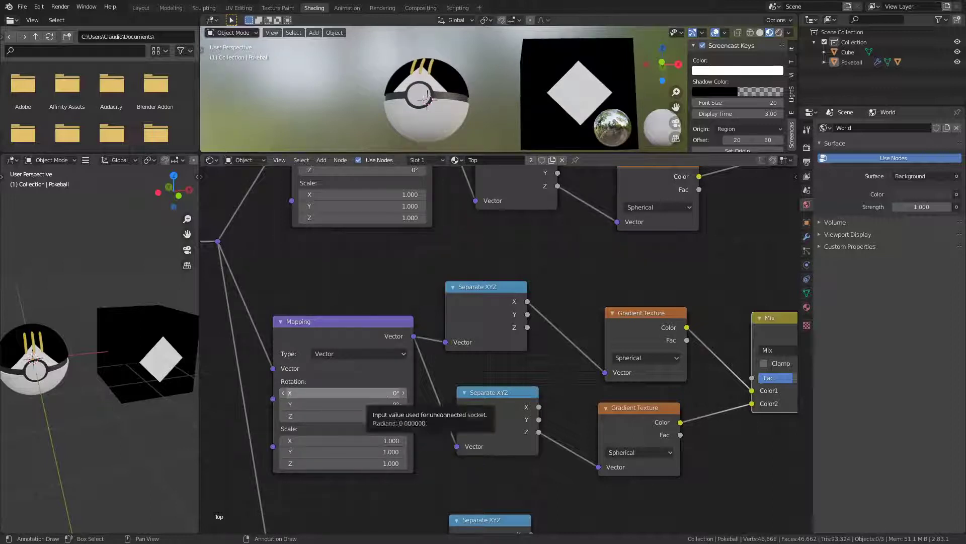
{"action": "left_click_drag", "start_coordinate": [383, 397], "coordinate": [449, 396]}
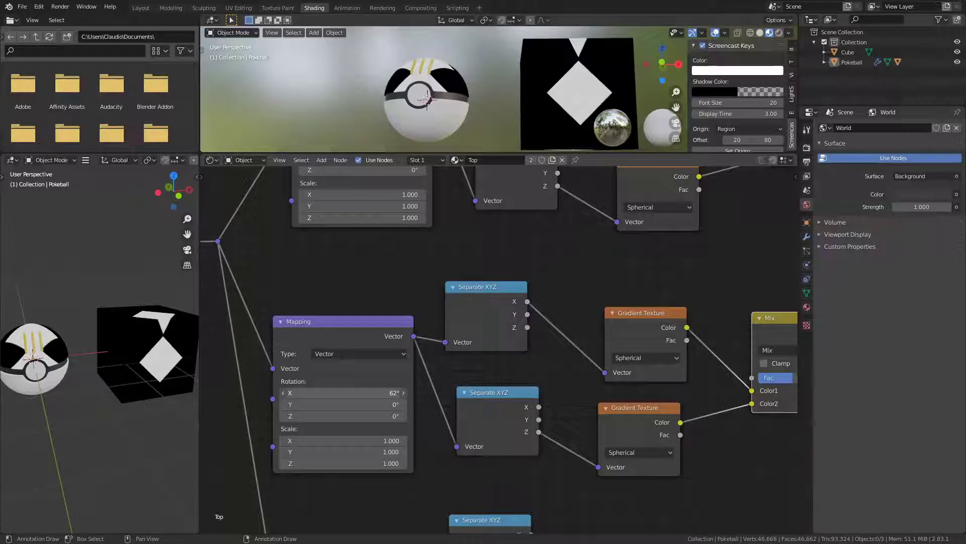
{"action": "left_click", "coordinate": [344, 393]}
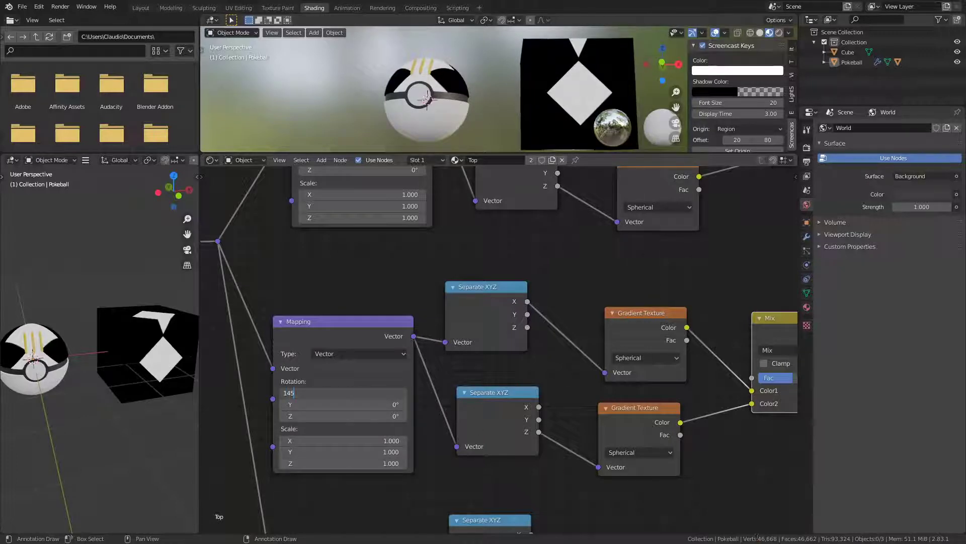
{"action": "type", "text": "145"}
{"action": "key", "text": "Return"}
- Set the second branch's Mapping node X rotation to 95° and check the pattern on the ball's top
{"action": "scroll", "coordinate": [373, 476], "scroll_direction": "down", "scroll_amount": 1}
{"action": "middle_click_drag", "start_coordinate": [372, 477], "coordinate": [367, 322]}
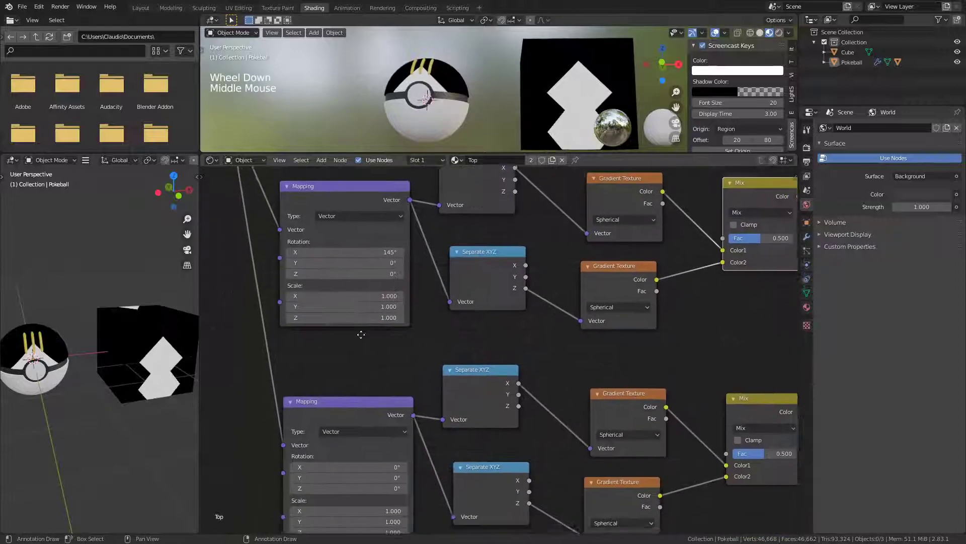
{"action": "scroll", "coordinate": [367, 322], "scroll_direction": "up", "scroll_amount": 1}
{"action": "scroll", "coordinate": [101, 363], "scroll_direction": "down", "scroll_amount": 2}
{"action": "middle_click_drag", "start_coordinate": [101, 363], "coordinate": [60, 432]}
{"action": "scroll", "coordinate": [388, 371], "scroll_direction": "down", "scroll_amount": 2}
{"action": "middle_click_drag", "start_coordinate": [388, 371], "coordinate": [375, 400]}
{"action": "scroll", "coordinate": [381, 393], "scroll_direction": "down", "scroll_amount": 3}
{"action": "left_click", "coordinate": [389, 322]}
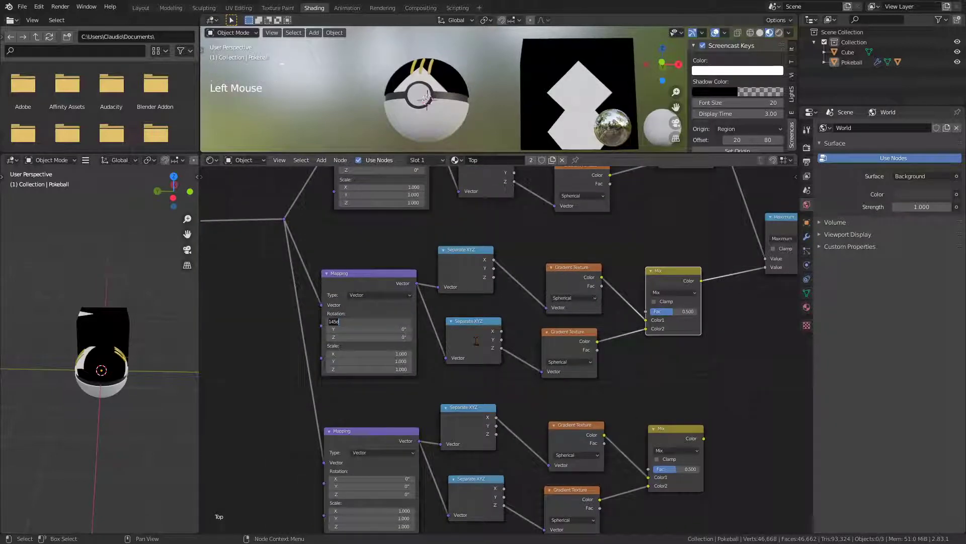
{"action": "key", "text": "Return"}
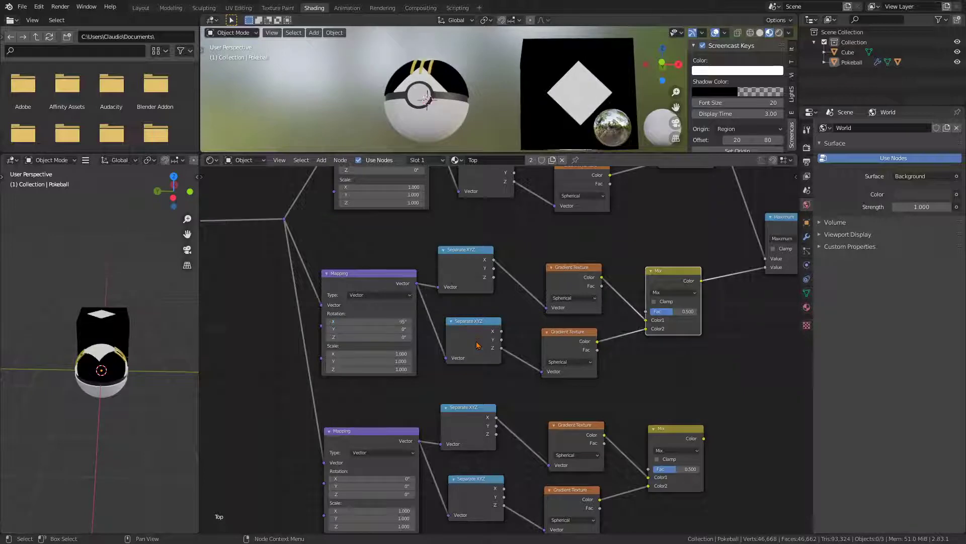
{"action": "middle_click_drag", "start_coordinate": [156, 390], "coordinate": [98, 381]}
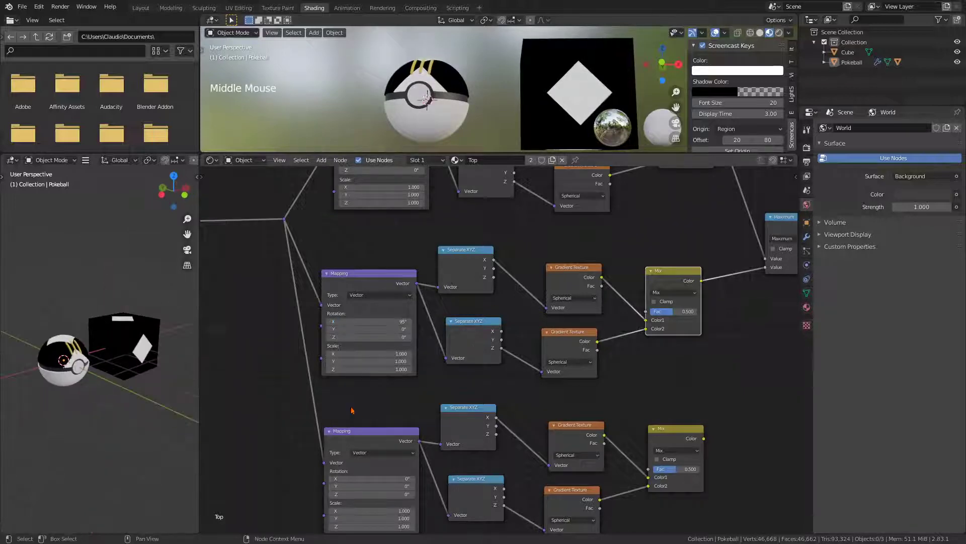
- Set the first branch's Mapping node X rotation to 40°
{"action": "scroll", "coordinate": [380, 402], "scroll_direction": "up", "scroll_amount": 1}
{"action": "middle_click_drag", "start_coordinate": [380, 402], "coordinate": [340, 519]}
{"action": "middle_click_drag", "start_coordinate": [345, 375], "coordinate": [346, 414]}
{"action": "scroll", "coordinate": [346, 414], "scroll_direction": "up", "scroll_amount": 3}
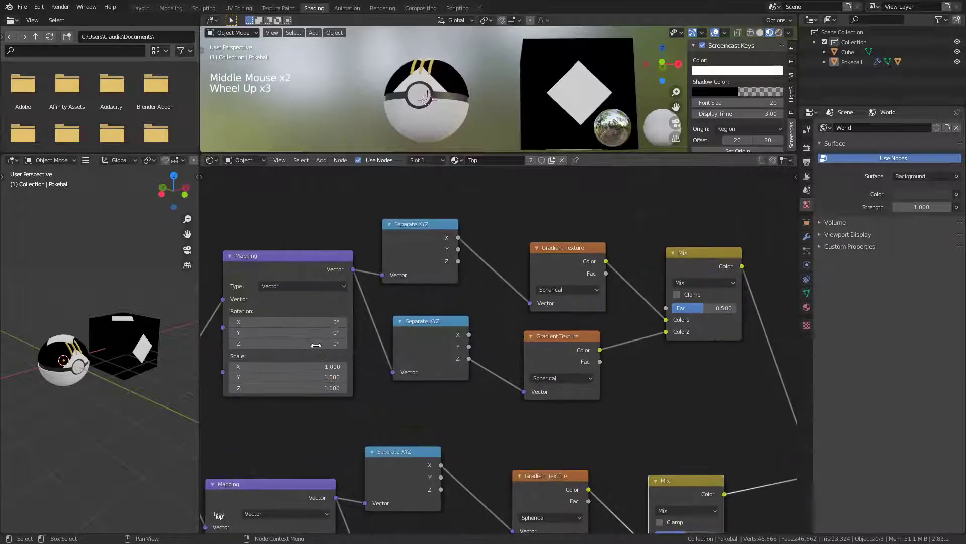
{"action": "left_click", "coordinate": [314, 323]}
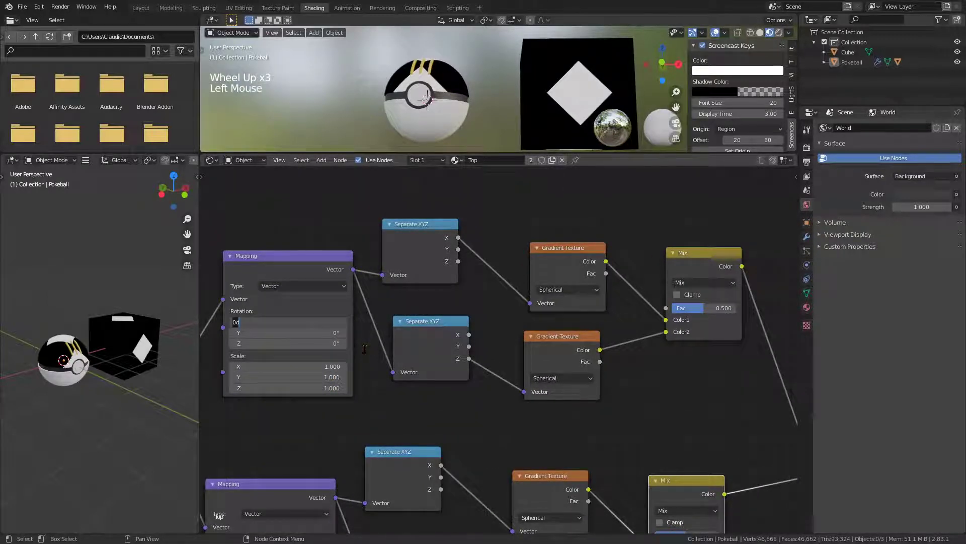
{"action": "type", "text": "40"}
{"action": "key", "text": "Return"}
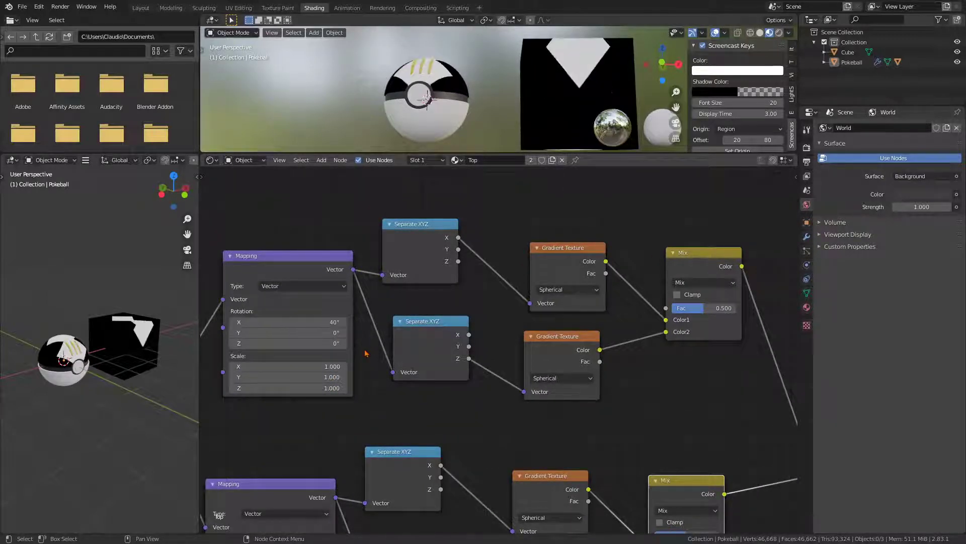
- Set the third branch's Mapping node X rotation to 145°
{"action": "middle_click_drag", "start_coordinate": [146, 377], "coordinate": [182, 396]}
{"action": "scroll", "coordinate": [183, 396], "scroll_direction": "up", "scroll_amount": 1}
{"action": "scroll", "coordinate": [322, 425], "scroll_direction": "down", "scroll_amount": 2}
{"action": "middle_click_drag", "start_coordinate": [335, 432], "coordinate": [399, 186]}
{"action": "scroll", "coordinate": [389, 423], "scroll_direction": "up", "scroll_amount": 1}
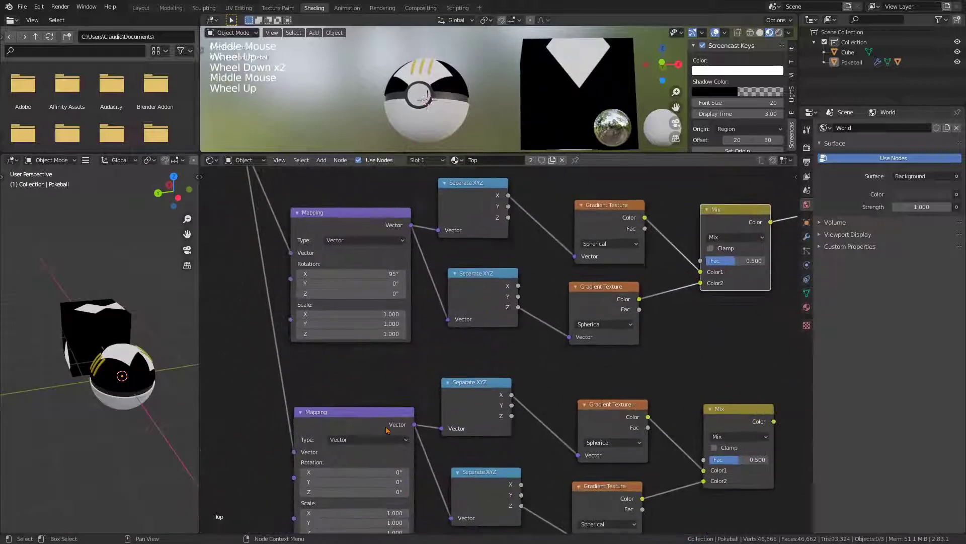
{"action": "left_click", "coordinate": [363, 472]}
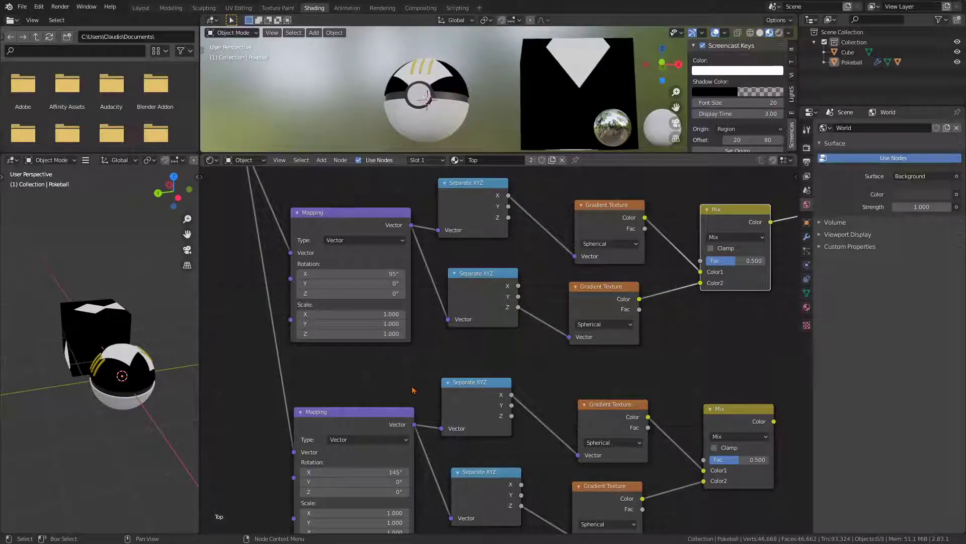
- Duplicate the Maximum node beside the third branch and feed it the third Mix's Color output and the first Maximum's Value output
{"action": "middle_click_drag", "start_coordinate": [413, 390], "coordinate": [624, 457]}
{"action": "scroll", "coordinate": [614, 379], "scroll_direction": "down", "scroll_amount": 1}
{"action": "scroll", "coordinate": [614, 379], "scroll_direction": "down", "scroll_amount": 1}
{"action": "left_click", "coordinate": [521, 266]}
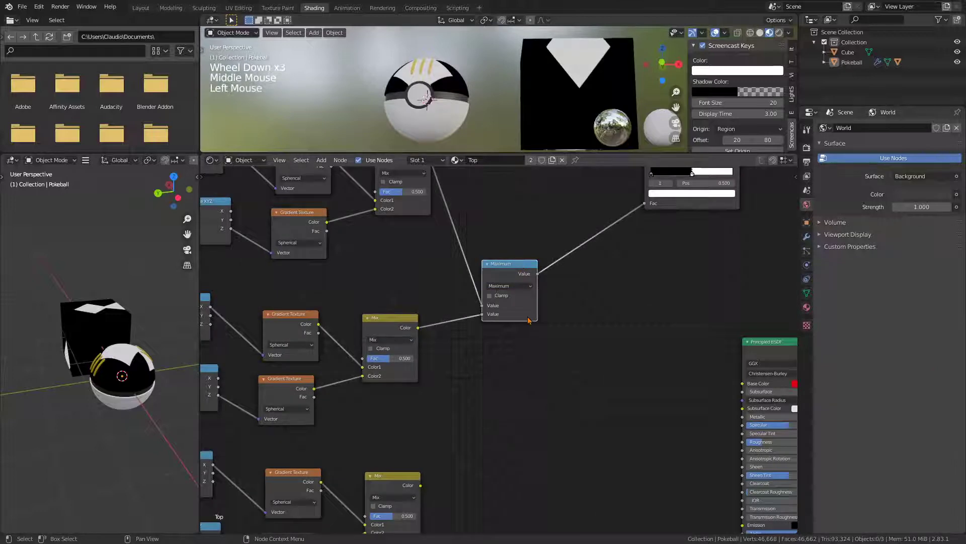
{"action": "key", "text": "shift+d"}
{"action": "left_click_drag", "start_coordinate": [421, 486], "coordinate": [537, 273]}
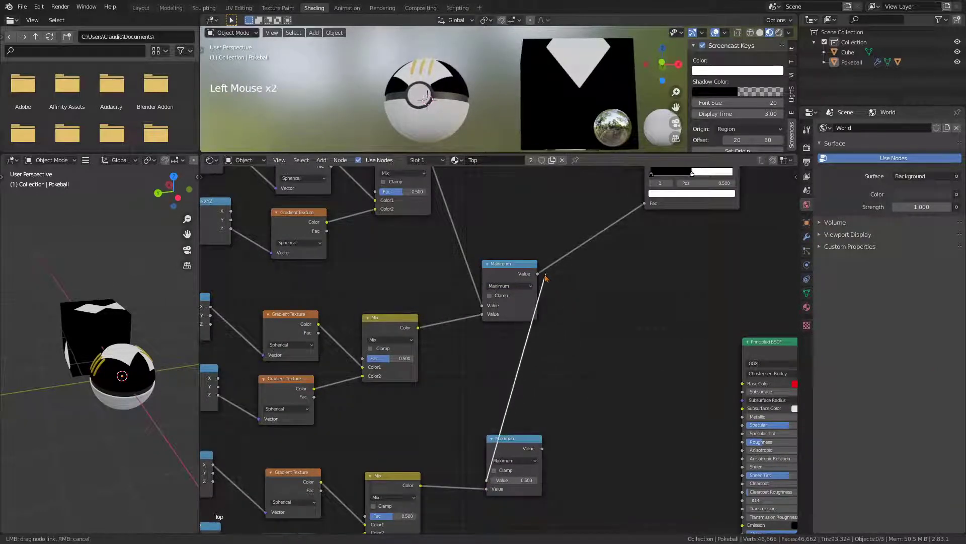
- Move the ColorRamp closer to the Maximum nodes and connect the second Maximum's Value output to its Fac input
{"action": "middle_click_drag", "start_coordinate": [572, 313], "coordinate": [472, 449]}
{"action": "left_click_drag", "start_coordinate": [572, 268], "coordinate": [539, 432]}
{"action": "middle_click_drag", "start_coordinate": [500, 461], "coordinate": [461, 299]}
{"action": "left_click", "coordinate": [408, 430]}
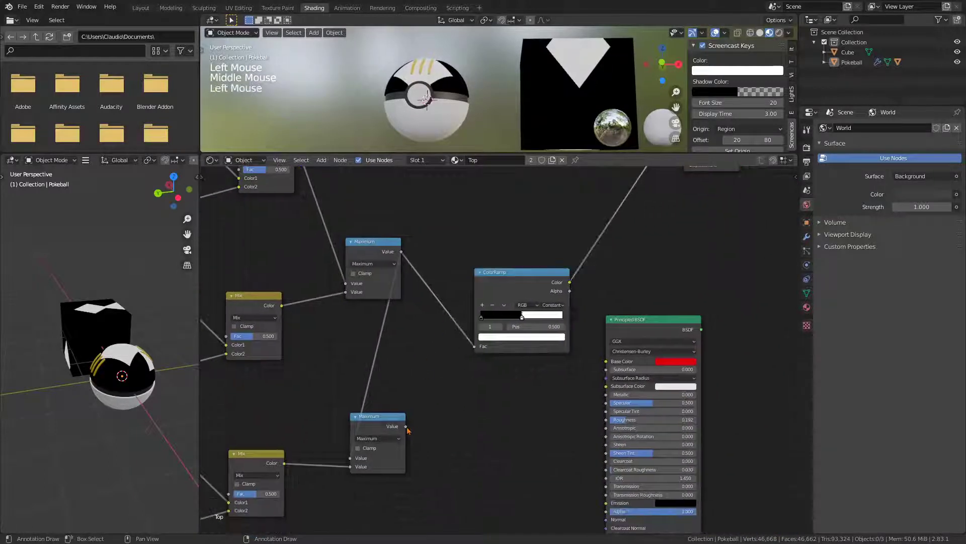
{"action": "left_click_drag", "start_coordinate": [476, 350], "coordinate": [475, 346]}
- Inspect the combined pattern on the ball and cube, and move the first Maximum node closer to the Mix nodes
{"action": "middle_click_drag", "start_coordinate": [417, 388], "coordinate": [464, 400]}
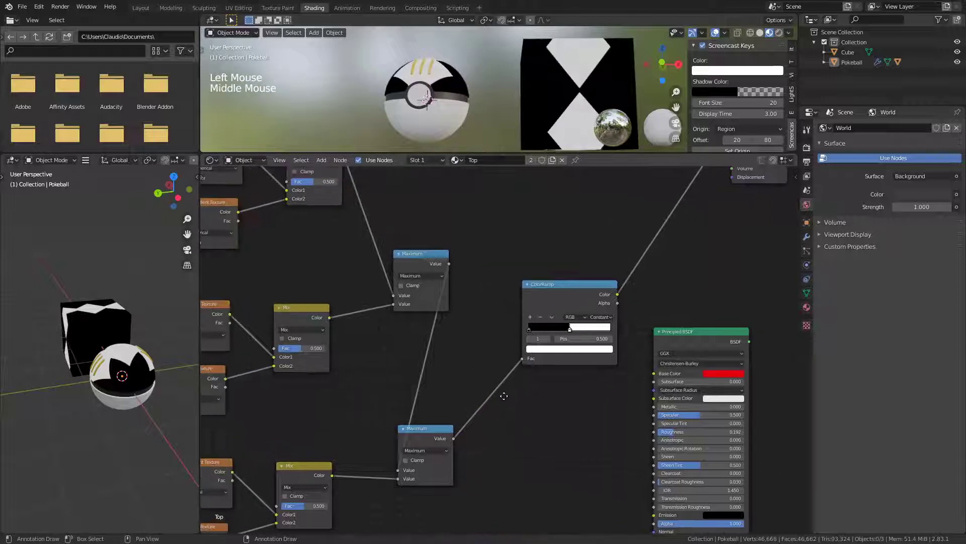
{"action": "scroll", "coordinate": [156, 360], "scroll_direction": "down", "scroll_amount": 1}
{"action": "middle_click_drag", "start_coordinate": [186, 354], "coordinate": [115, 368]}
{"action": "scroll", "coordinate": [115, 367], "scroll_direction": "up", "scroll_amount": 2}
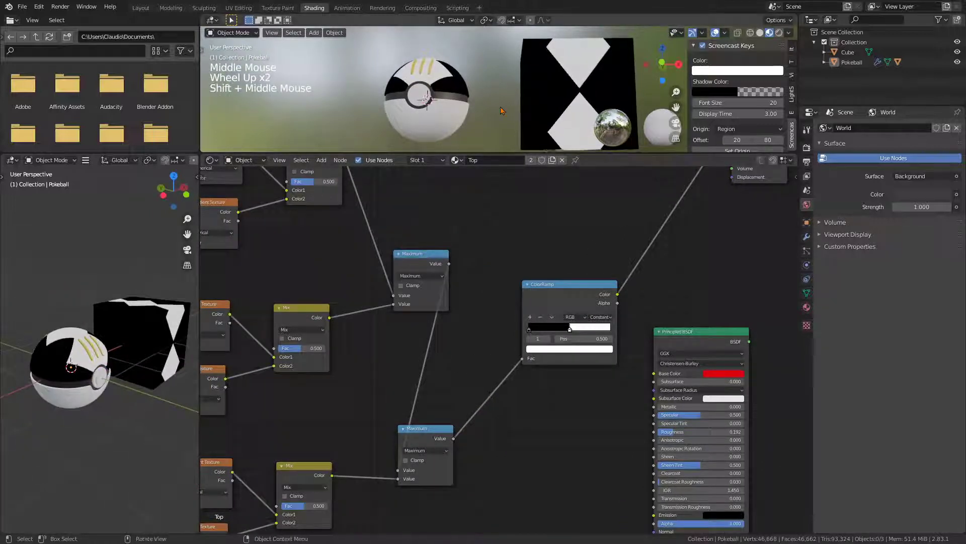
{"action": "middle_click_drag", "start_coordinate": [558, 96], "coordinate": [539, 28]}
{"action": "middle_click_drag", "start_coordinate": [83, 389], "coordinate": [41, 417]}
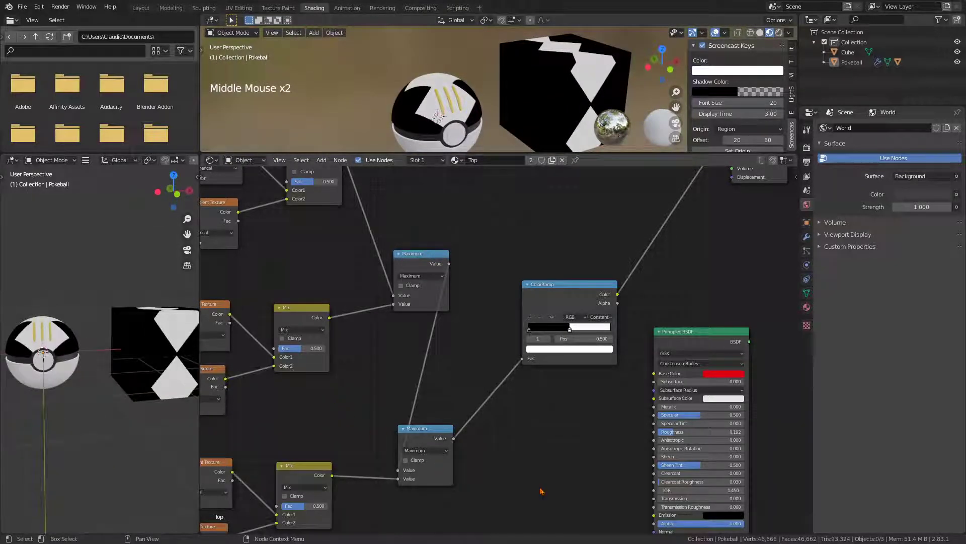
{"action": "middle_click_drag", "start_coordinate": [541, 490], "coordinate": [590, 357], "text": "shift"}
{"action": "left_click_drag", "start_coordinate": [475, 252], "coordinate": [456, 258]}
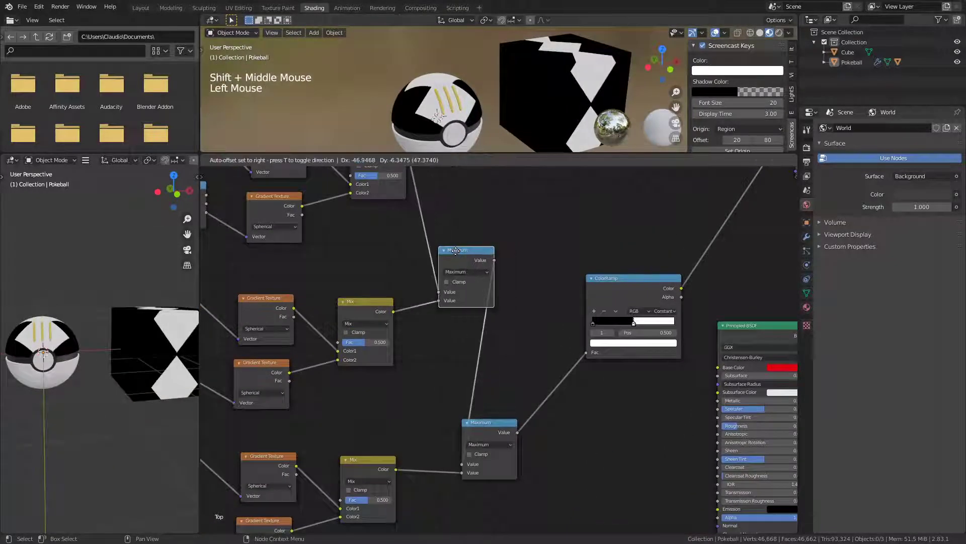
- Preview the outputs of both Maximum nodes and the second branch's Mix node, ending with the ColorRamp's output
{"action": "middle_click_drag", "start_coordinate": [456, 257], "coordinate": [527, 313]}
{"action": "scroll", "coordinate": [572, 363], "scroll_direction": "up", "scroll_amount": 1}
{"action": "scroll", "coordinate": [573, 362], "scroll_direction": "down", "scroll_amount": 3}
{"action": "left_click", "coordinate": [669, 372], "text": "ctrl+shift"}
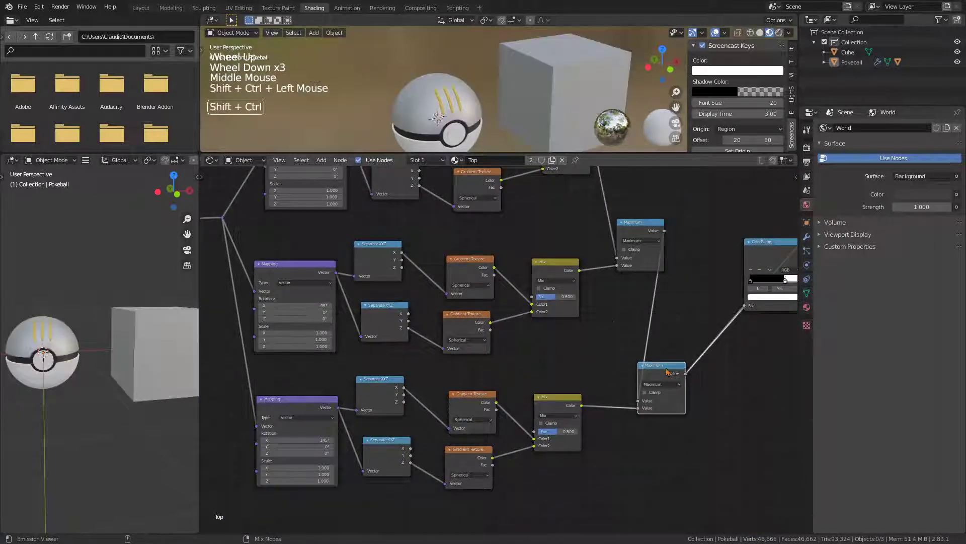
{"action": "left_click", "coordinate": [600, 317], "text": "ctrl+shift"}
{"action": "left_click", "coordinate": [565, 271], "text": "ctrl+shift"}
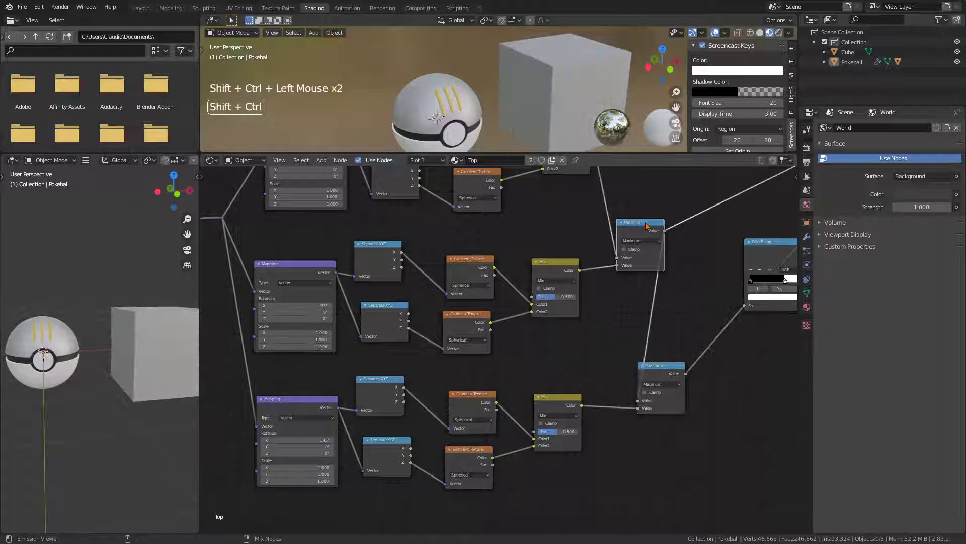
{"action": "left_click", "coordinate": [565, 270], "text": "ctrl+shift"}
{"action": "middle_click_drag", "start_coordinate": [116, 332], "coordinate": [144, 314]}
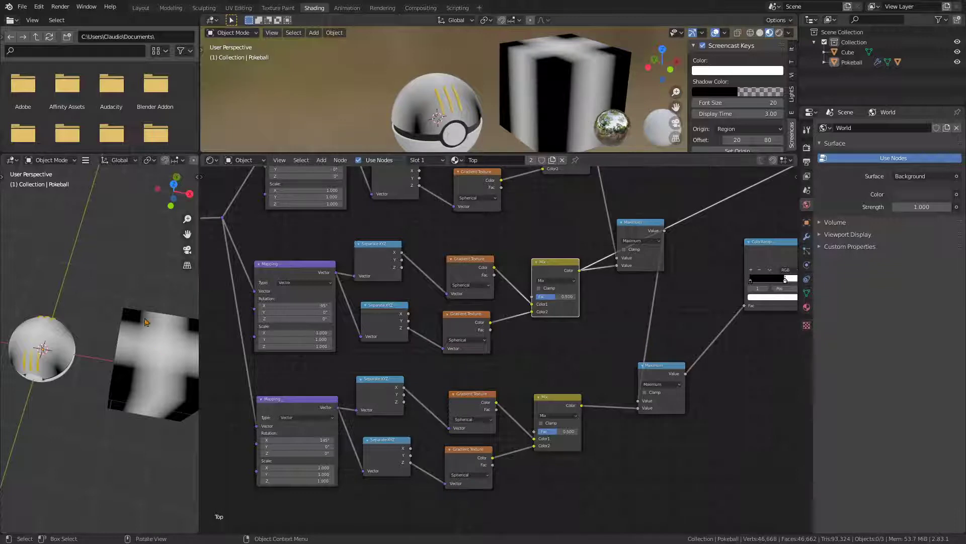
{"action": "middle_click_drag", "start_coordinate": [637, 412], "coordinate": [541, 473]}
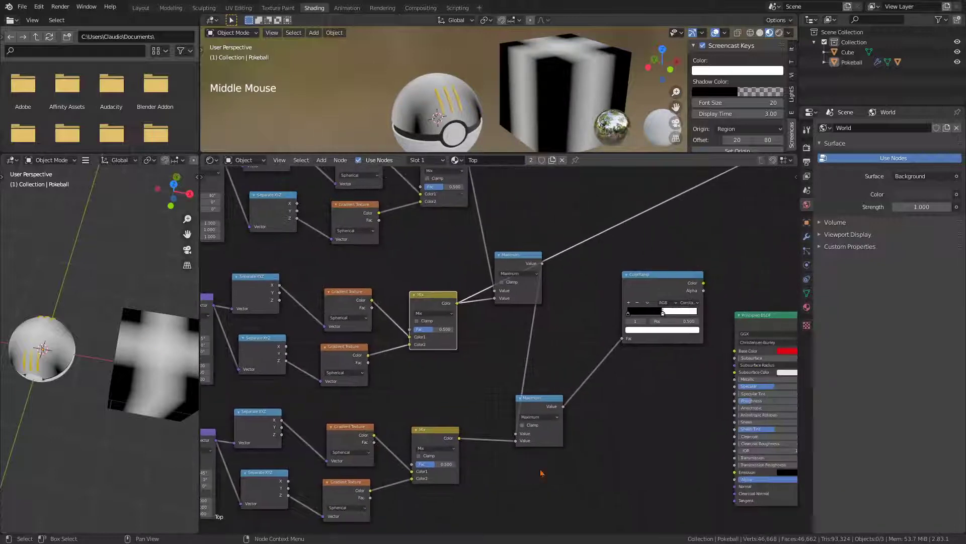
{"action": "left_click", "coordinate": [549, 405], "text": "ctrl+shift"}
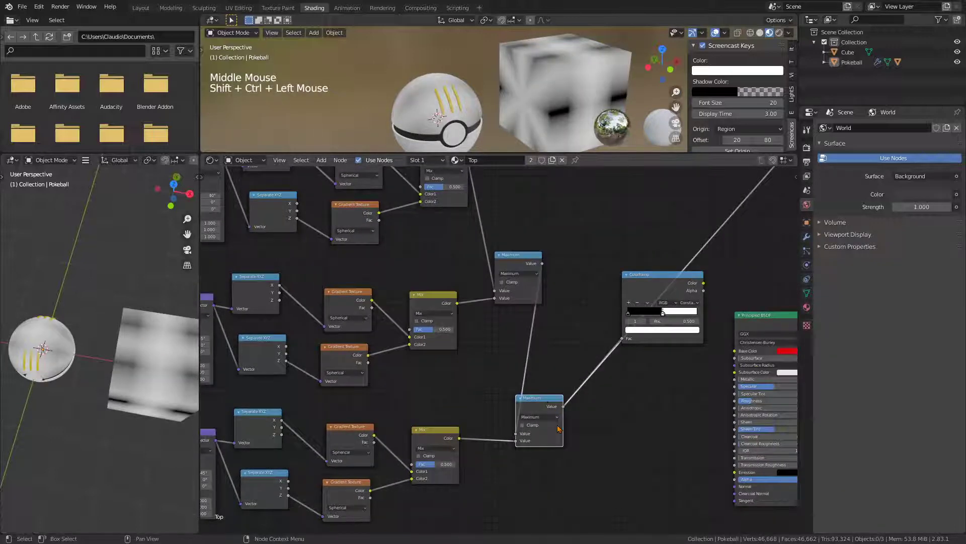
{"action": "left_click", "coordinate": [661, 280], "text": "ctrl+shift"}
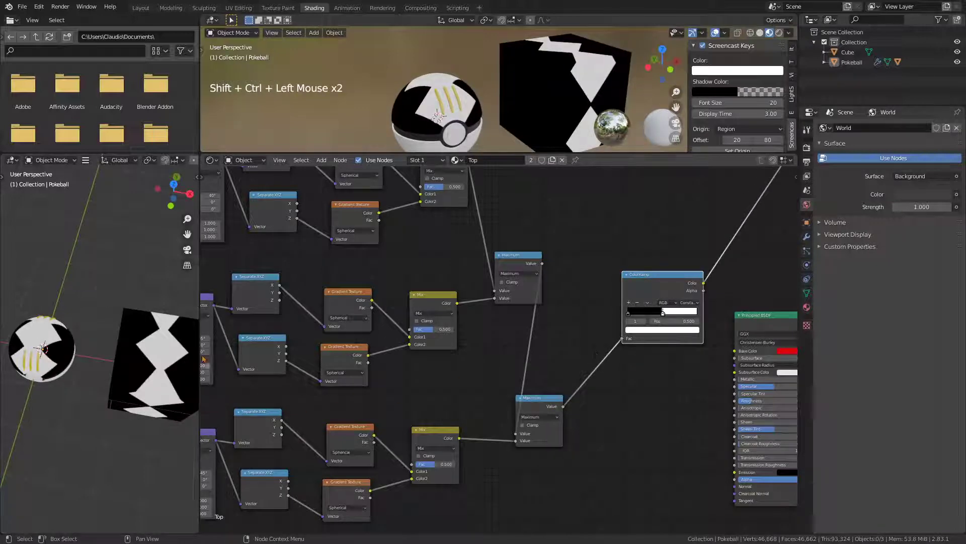
- Examine the black-and-white pattern on the ball from the front and above, and compare it with the branch nodes
{"action": "middle_click_drag", "start_coordinate": [552, 478], "coordinate": [560, 439]}
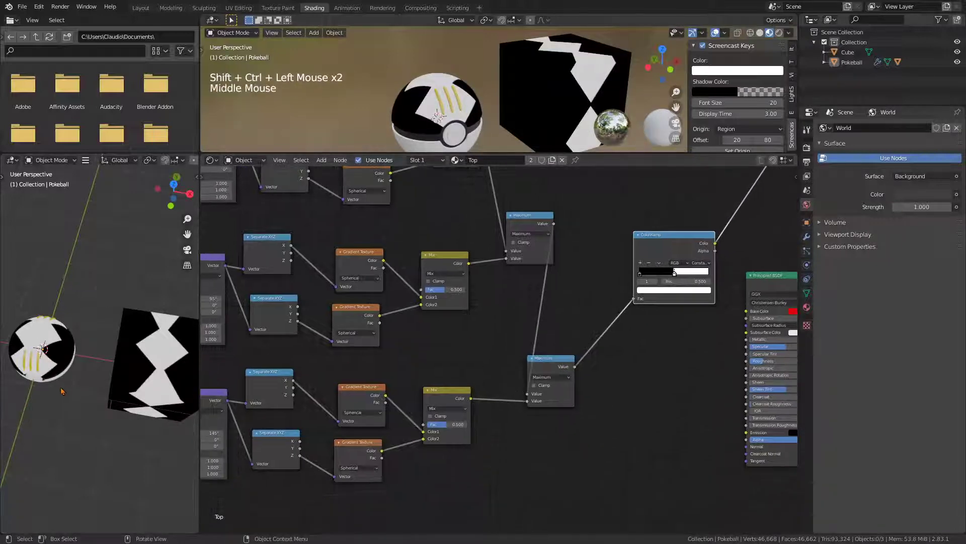
{"action": "middle_click_drag", "start_coordinate": [61, 391], "coordinate": [86, 324]}
{"action": "middle_click_drag", "start_coordinate": [58, 377], "coordinate": [87, 397], "text": "shift"}
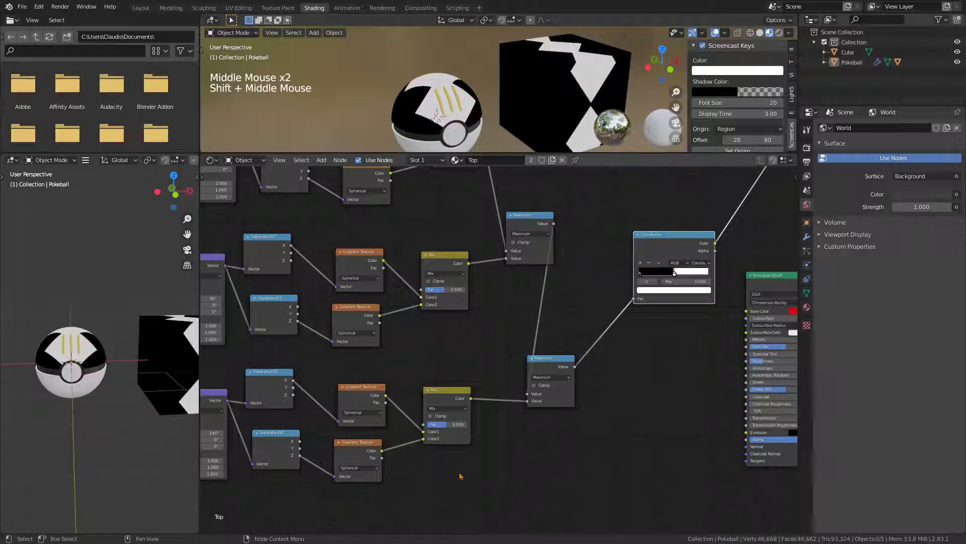
{"action": "middle_click_drag", "start_coordinate": [470, 487], "coordinate": [532, 471]}
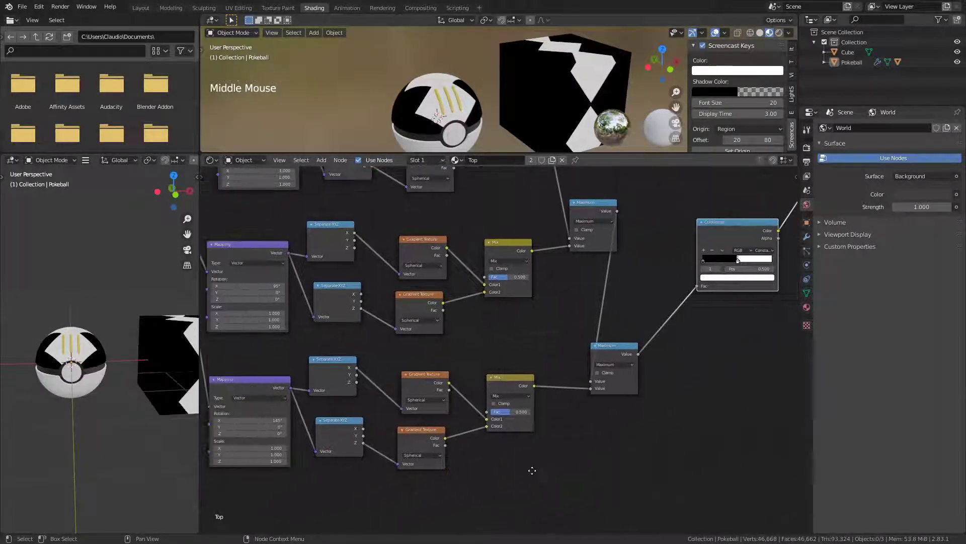
{"action": "middle_click_drag", "start_coordinate": [533, 423], "coordinate": [561, 414]}
{"action": "middle_click_drag", "start_coordinate": [355, 460], "coordinate": [418, 454]}
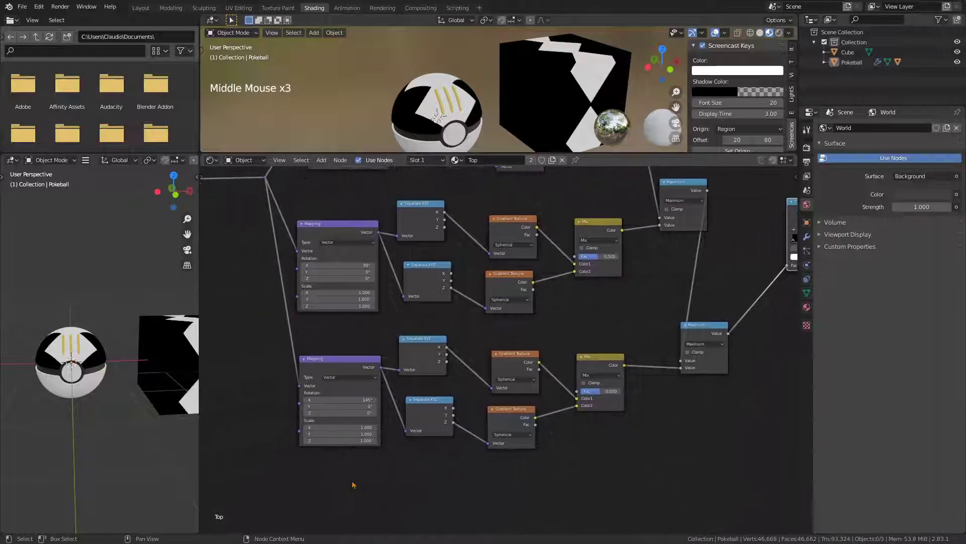
{"action": "scroll", "coordinate": [353, 484], "scroll_direction": "up", "scroll_amount": 5}
{"action": "middle_click_drag", "start_coordinate": [117, 402], "coordinate": [64, 369]}
{"action": "scroll", "coordinate": [108, 397], "scroll_direction": "up", "scroll_amount": 4}
{"action": "scroll", "coordinate": [113, 437], "scroll_direction": "down", "scroll_amount": 2}
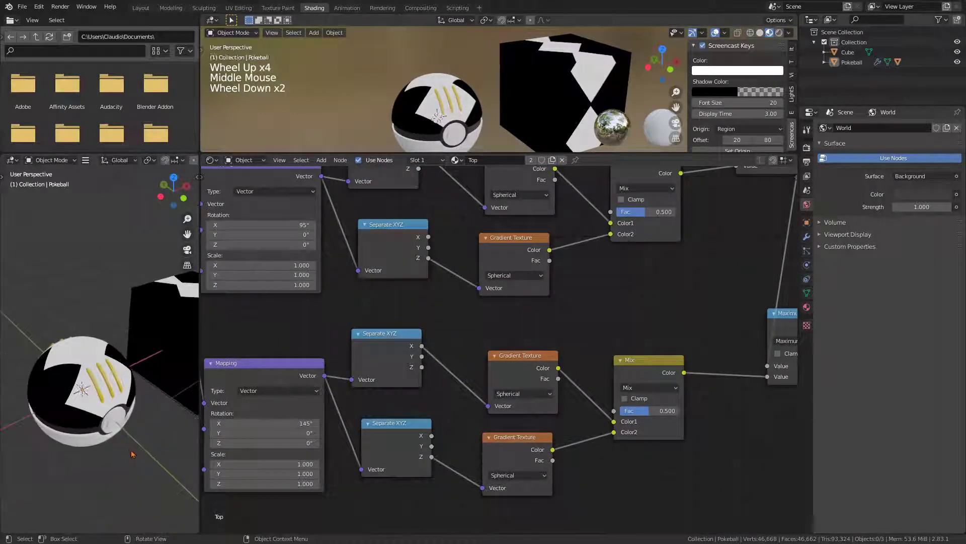
{"action": "middle_click_drag", "start_coordinate": [114, 438], "coordinate": [99, 461]}
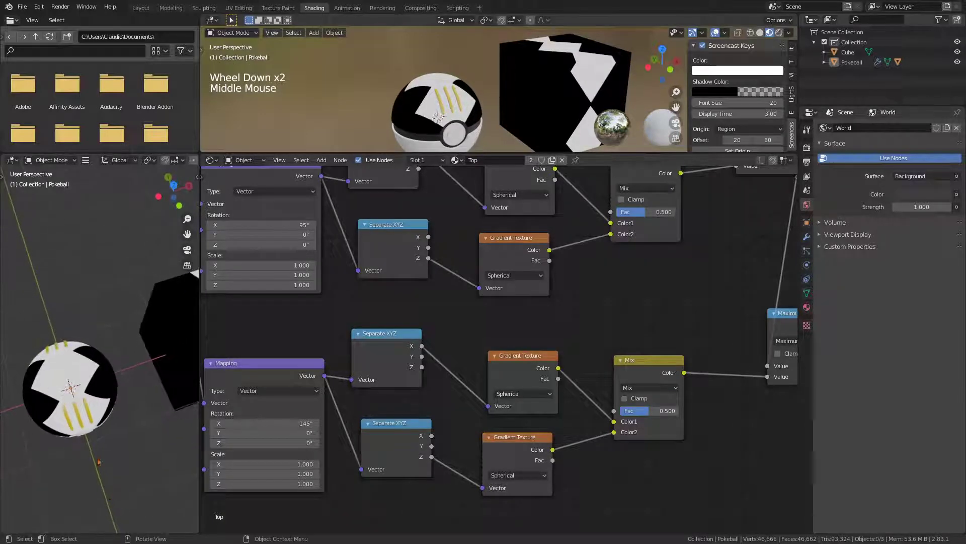
{"action": "middle_click_drag", "start_coordinate": [84, 411], "coordinate": [58, 386]}
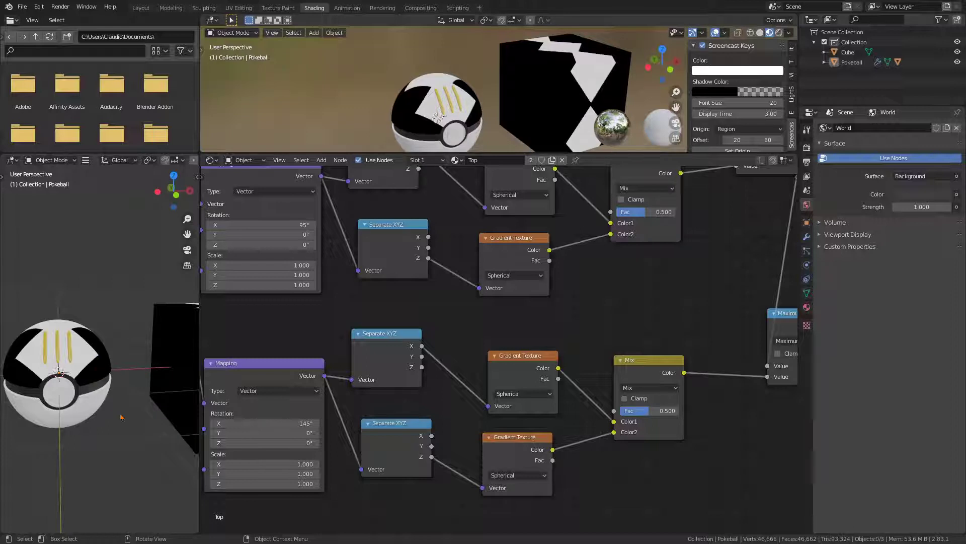
- Set the X scale of the third branch's Mapping node (145° rotation) to 1.2
{"action": "left_click", "coordinate": [316, 465]}
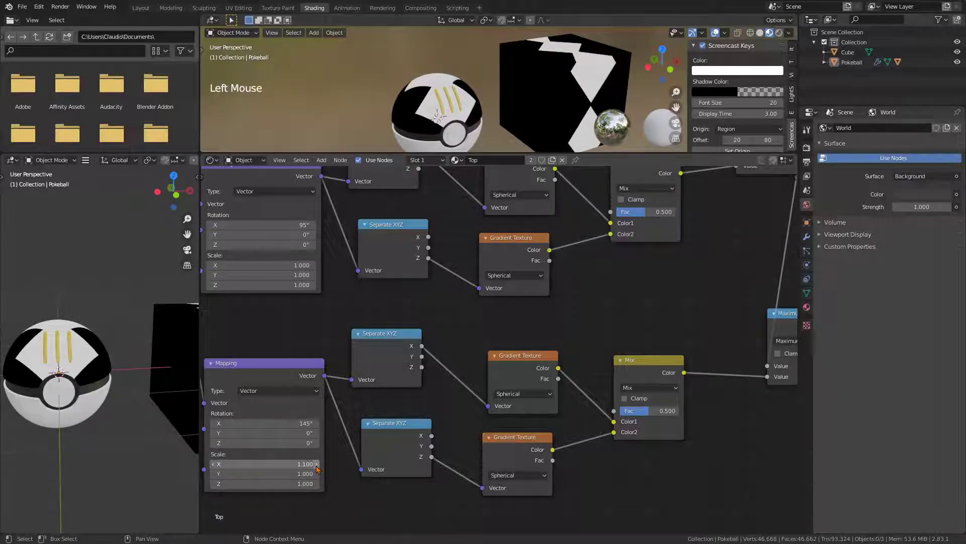
{"action": "left_click", "coordinate": [316, 465]}
{"action": "middle_click_drag", "start_coordinate": [90, 443], "coordinate": [33, 460]}
- Set the X scale of the second branch's Mapping node (95° rotation) to 1.2
{"action": "middle_click_drag", "start_coordinate": [334, 302], "coordinate": [351, 389]}
{"action": "middle_click_drag", "start_coordinate": [127, 389], "coordinate": [121, 435]}
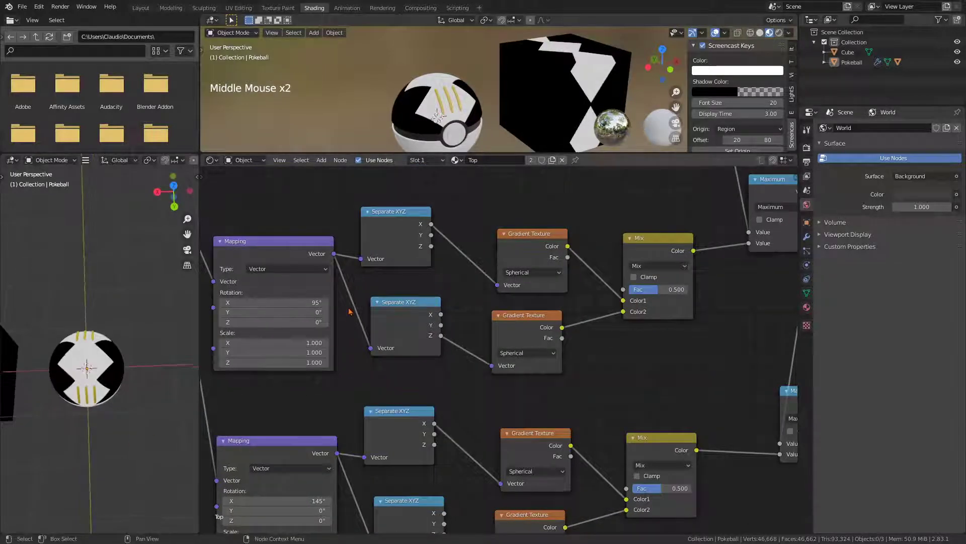
{"action": "left_click", "coordinate": [325, 343]}
{"action": "left_click", "coordinate": [325, 343]}
{"action": "middle_click_drag", "start_coordinate": [115, 352], "coordinate": [134, 310]}
- Set the X scale of the first branch's Mapping node (40° rotation) to 1.2 and check the ball's front
{"action": "middle_click_drag", "start_coordinate": [347, 180], "coordinate": [393, 345]}
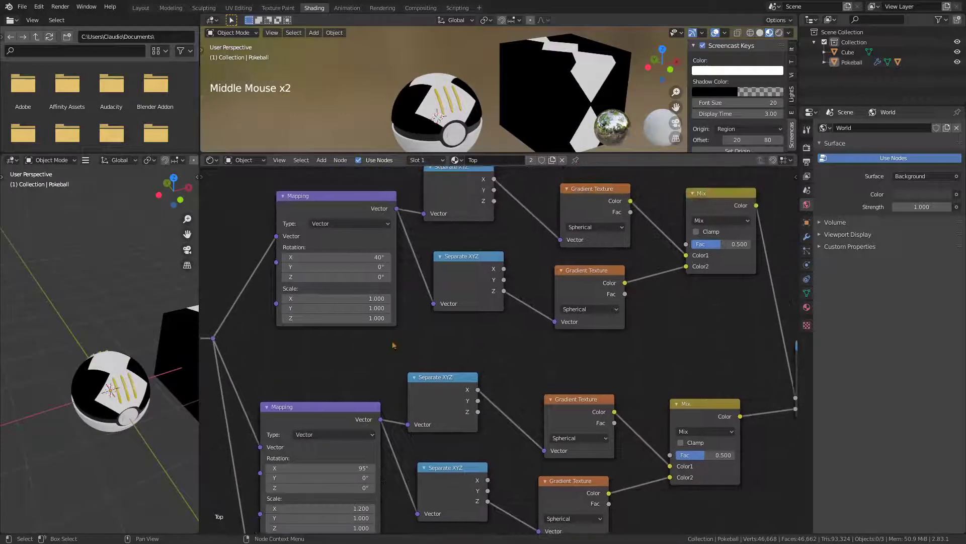
{"action": "left_click", "coordinate": [390, 298]}
{"action": "left_click", "coordinate": [391, 298]}
{"action": "middle_click_drag", "start_coordinate": [121, 397], "coordinate": [128, 363]}
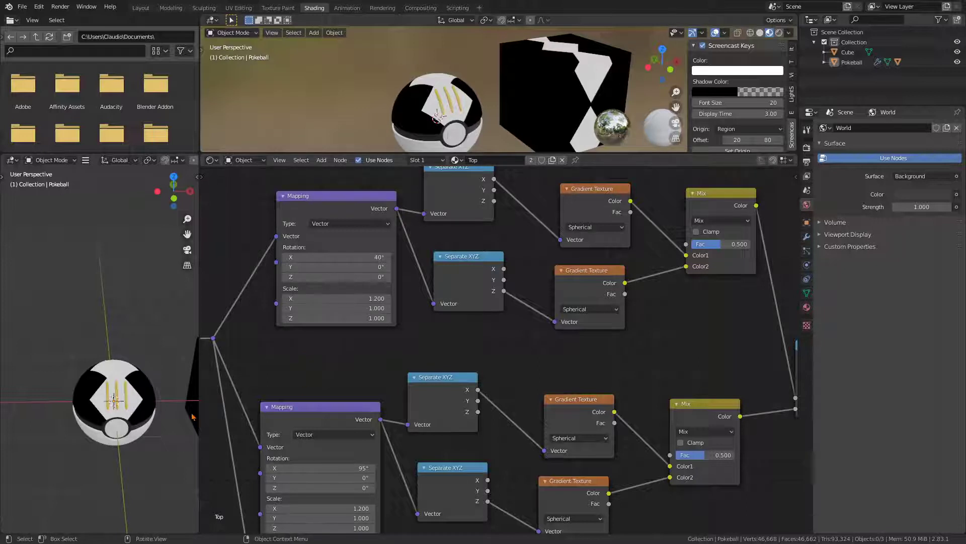
{"action": "scroll", "coordinate": [193, 417], "scroll_direction": "up", "scroll_amount": 2}
{"action": "middle_click_drag", "start_coordinate": [193, 416], "coordinate": [176, 417]}
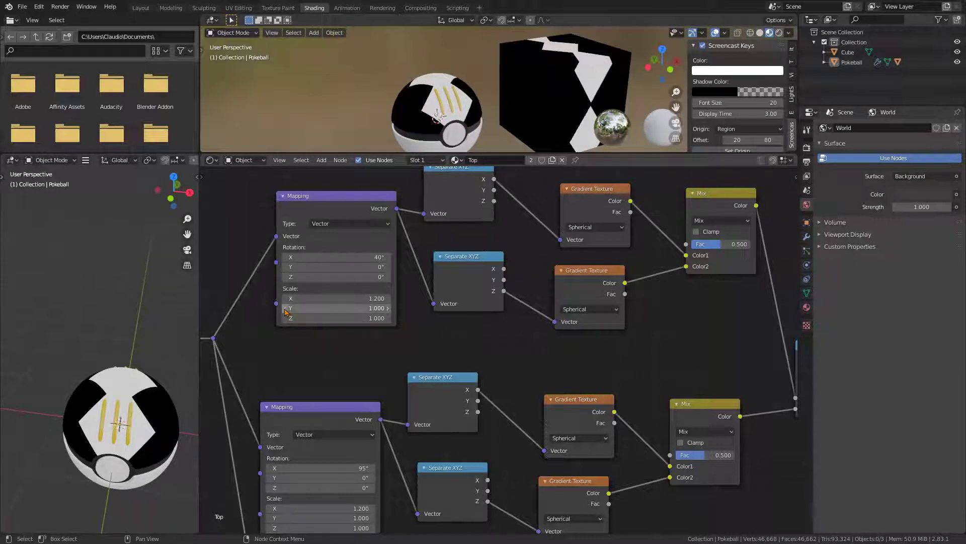
{"action": "middle_click_drag", "start_coordinate": [508, 338], "coordinate": [379, 392]}
{"action": "middle_click_drag", "start_coordinate": [608, 337], "coordinate": [574, 358]}
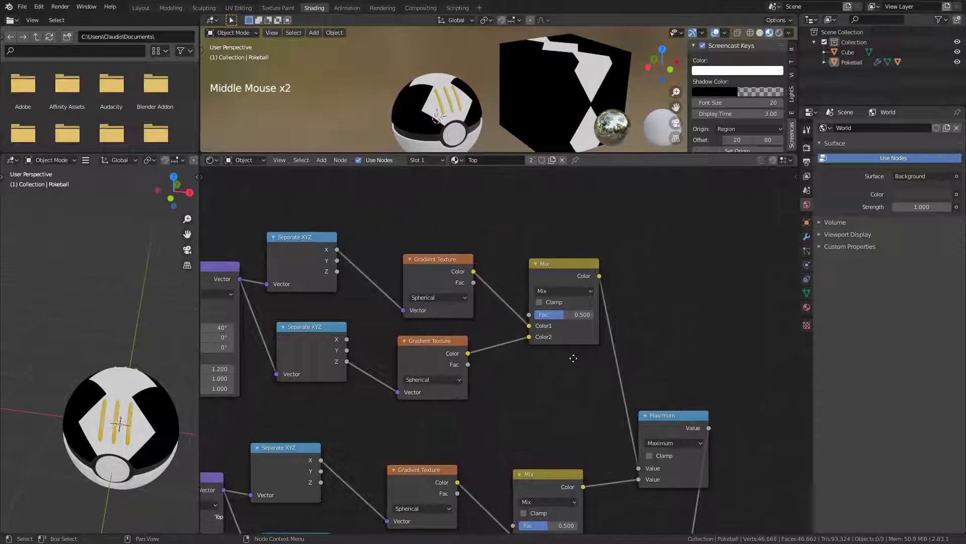
{"action": "middle_click_drag", "start_coordinate": [635, 386], "coordinate": [568, 345]}
{"action": "scroll", "coordinate": [670, 423], "scroll_direction": "down", "scroll_amount": 3}
{"action": "middle_click_drag", "start_coordinate": [669, 422], "coordinate": [633, 389]}
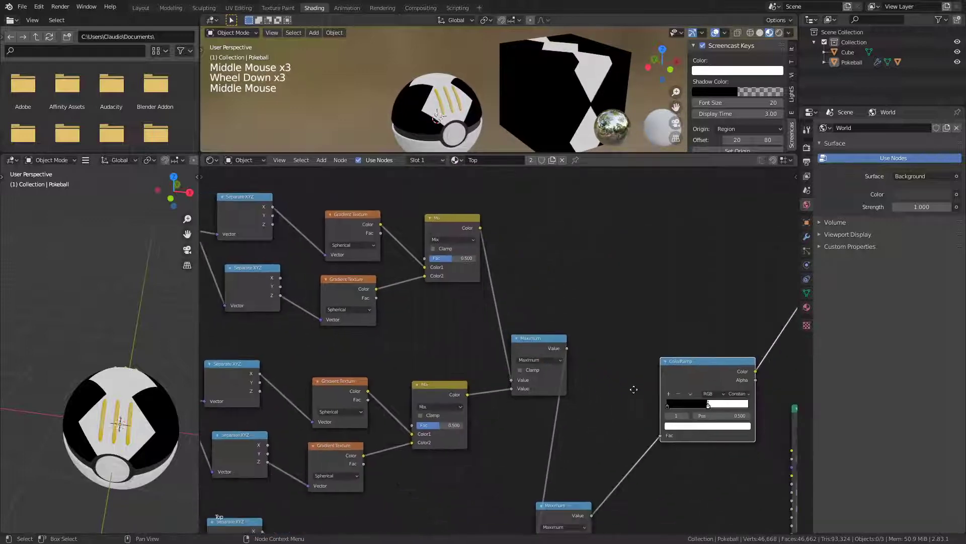
{"action": "left_click_drag", "start_coordinate": [707, 407], "coordinate": [708, 409]}
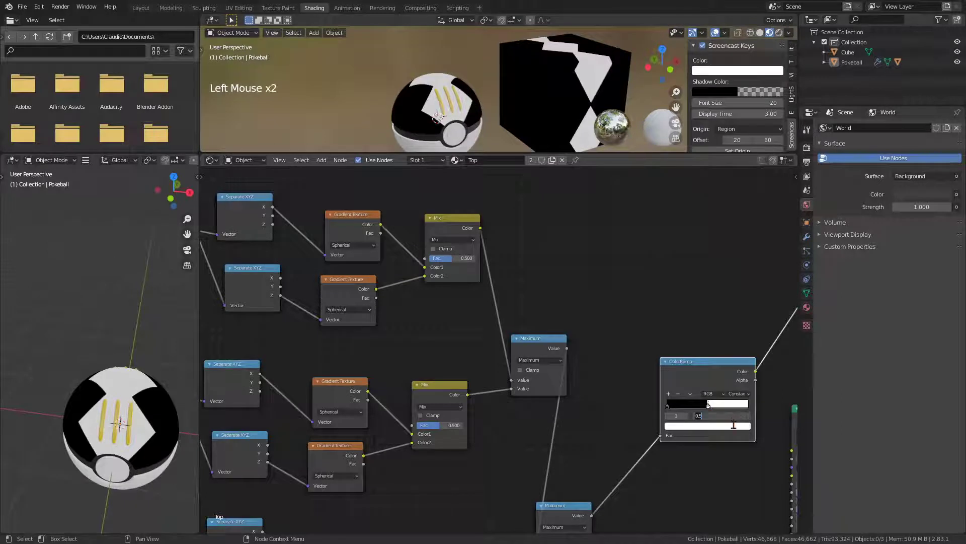
- Set the first branch's Mapping node scale to X 1.1, Y 0.9 and Z 0.9
{"action": "middle_click_drag", "start_coordinate": [309, 427], "coordinate": [504, 385]}
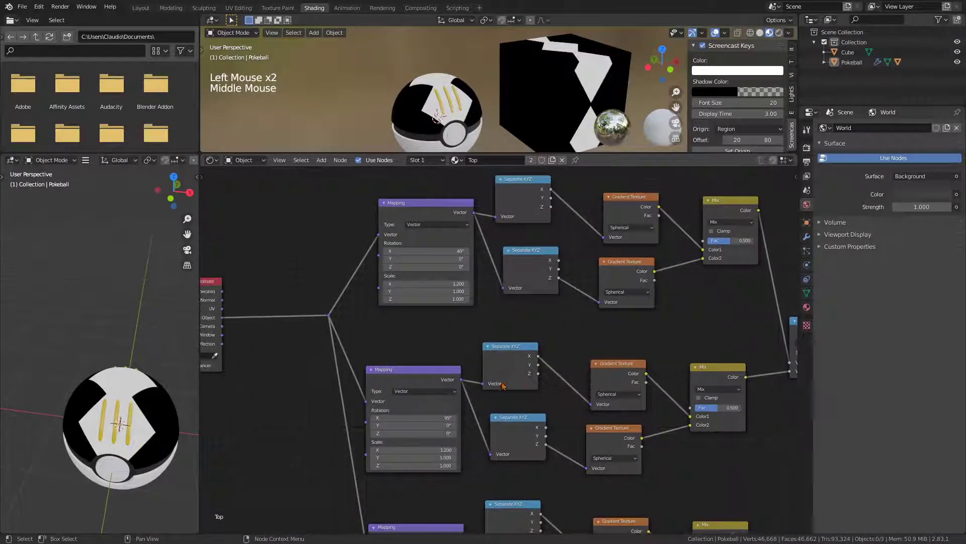
{"action": "middle_click_drag", "start_coordinate": [411, 319], "coordinate": [404, 347]}
{"action": "scroll", "coordinate": [404, 347], "scroll_direction": "up", "scroll_amount": 1}
{"action": "middle_click_drag", "start_coordinate": [141, 416], "coordinate": [160, 395]}
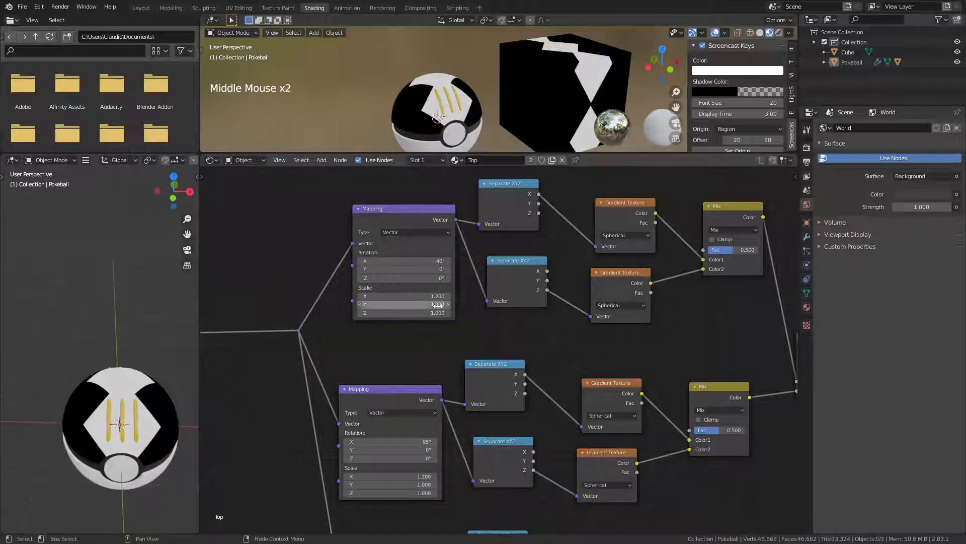
{"action": "left_click", "coordinate": [359, 304]}
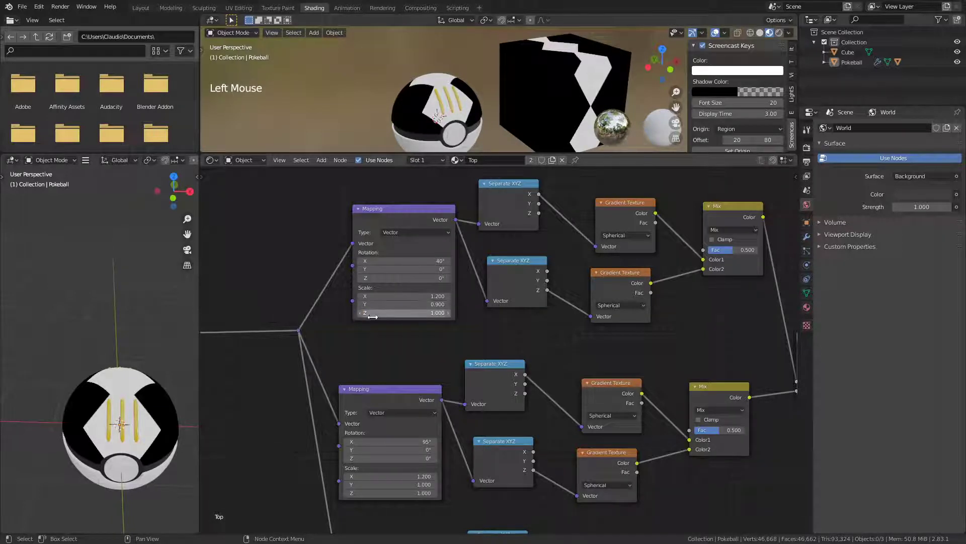
{"action": "left_click", "coordinate": [360, 312]}
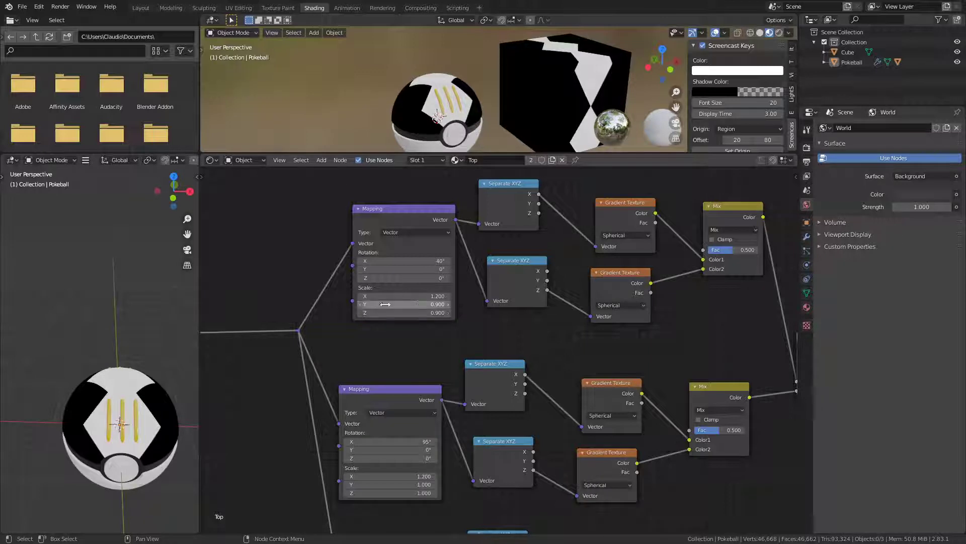
{"action": "left_click", "coordinate": [360, 296]}
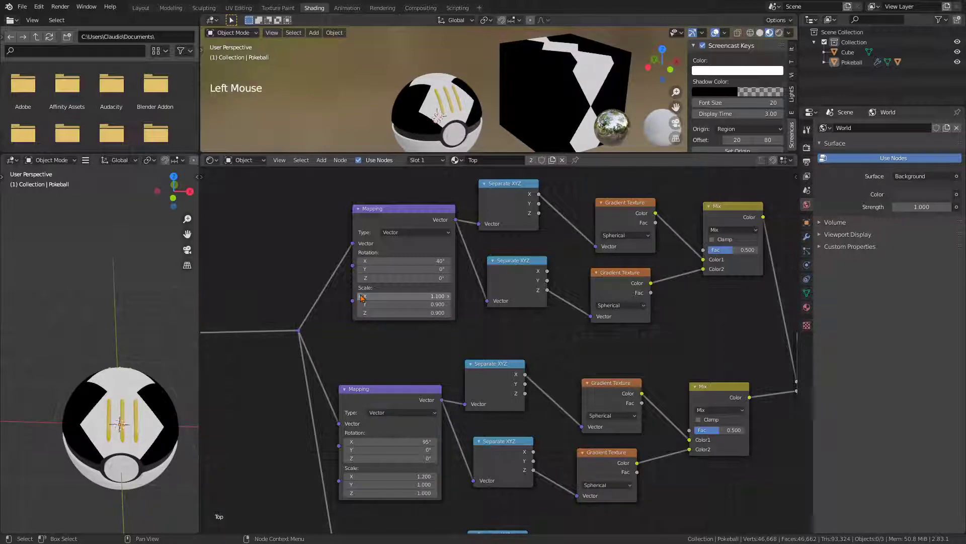
- Set the second branch's Mapping node scale to X 1.1, Y 0.9 and Z 0.9
{"action": "middle_click_drag", "start_coordinate": [259, 429], "coordinate": [275, 411]}
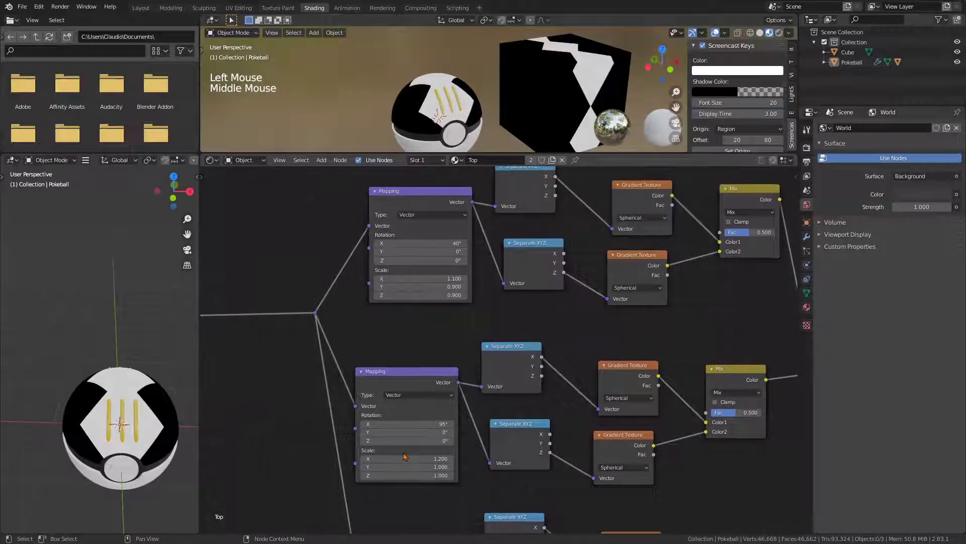
{"action": "middle_click_drag", "start_coordinate": [425, 477], "coordinate": [410, 389]}
{"action": "left_click", "coordinate": [378, 385]}
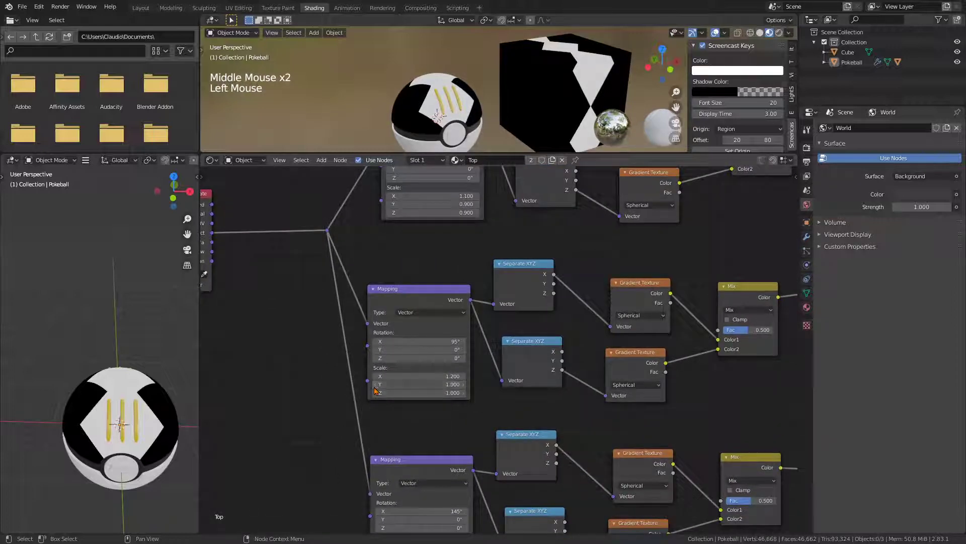
{"action": "middle_click_drag", "start_coordinate": [194, 411], "coordinate": [151, 352]}
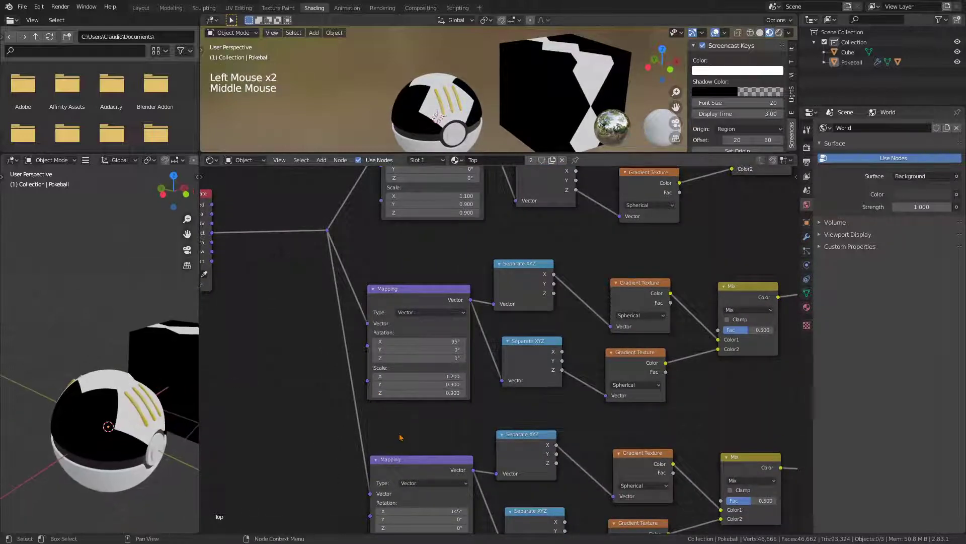
{"action": "middle_click_drag", "start_coordinate": [247, 454], "coordinate": [296, 441]}
{"action": "middle_click_drag", "start_coordinate": [95, 417], "coordinate": [172, 463]}
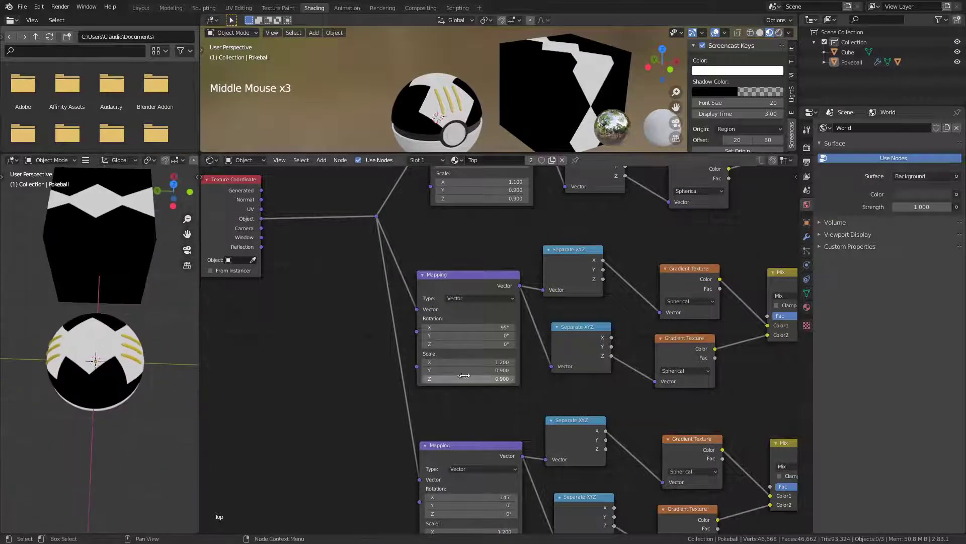
{"action": "left_click", "coordinate": [426, 362]}
- Set the third branch's Mapping node scale to X 1.1, Y 0.9 and Z 0.9, and check the ball's front
{"action": "middle_click_drag", "start_coordinate": [394, 455], "coordinate": [384, 361]}
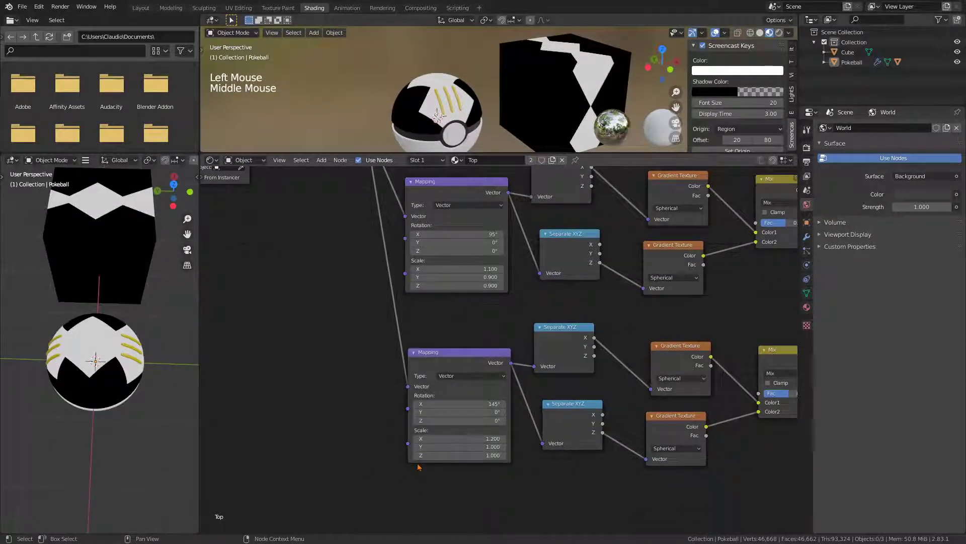
{"action": "left_click", "coordinate": [416, 455]}
{"action": "left_click", "coordinate": [416, 439]}
{"action": "left_click", "coordinate": [415, 447]}
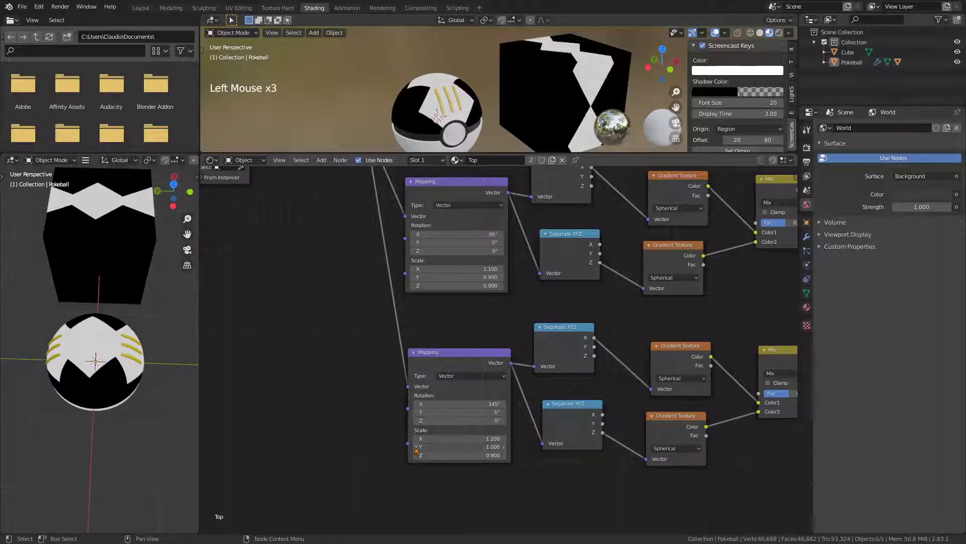
{"action": "middle_click_drag", "start_coordinate": [70, 317], "coordinate": [129, 319]}
{"action": "scroll", "coordinate": [129, 376], "scroll_direction": "down", "scroll_amount": 2}
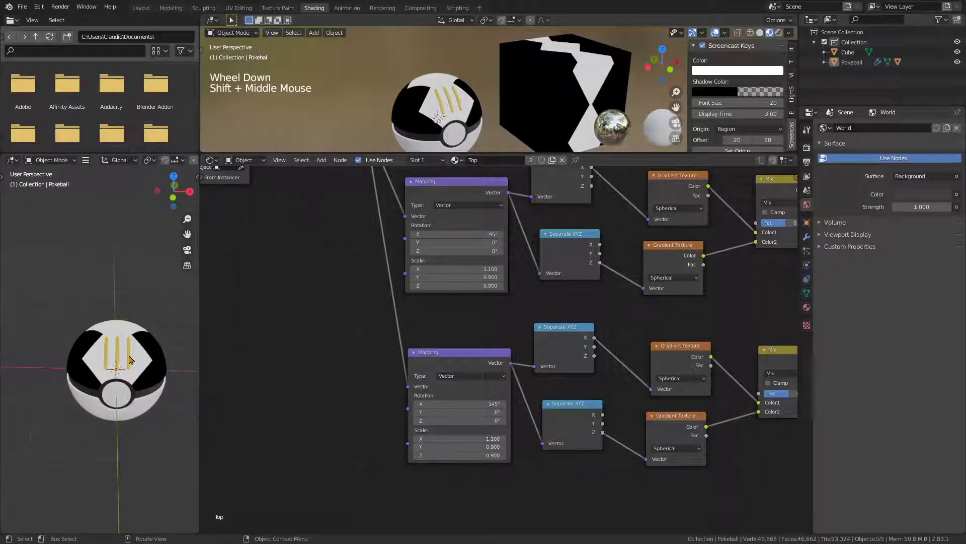
- Bring the ColorRamp and Principled BSDF into view and switch to the browser's Bulbapedia Lure Ball page for reference
{"action": "middle_click_drag", "start_coordinate": [794, 355], "coordinate": [369, 443]}
{"action": "middle_click_drag", "start_coordinate": [536, 377], "coordinate": [423, 429]}
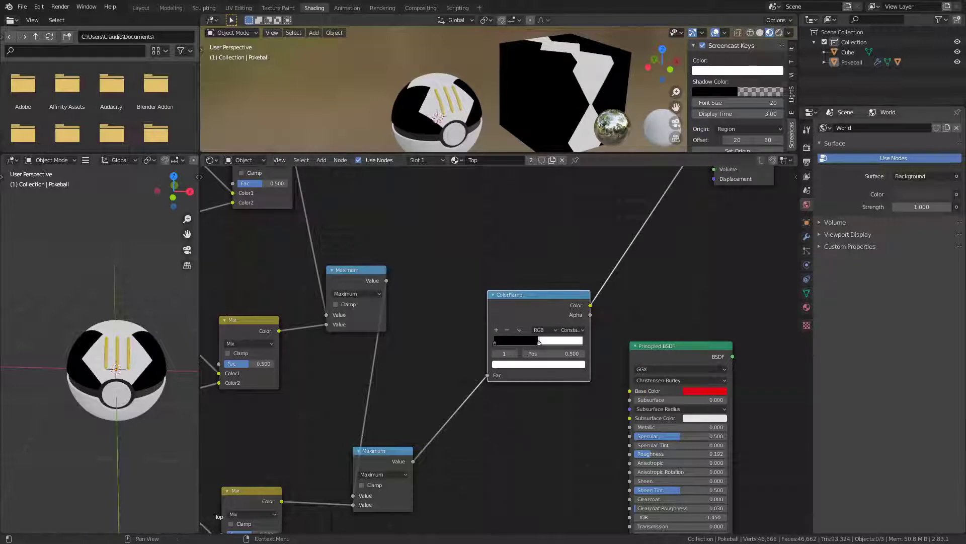
{"action": "key", "text": "alt+Tab"}
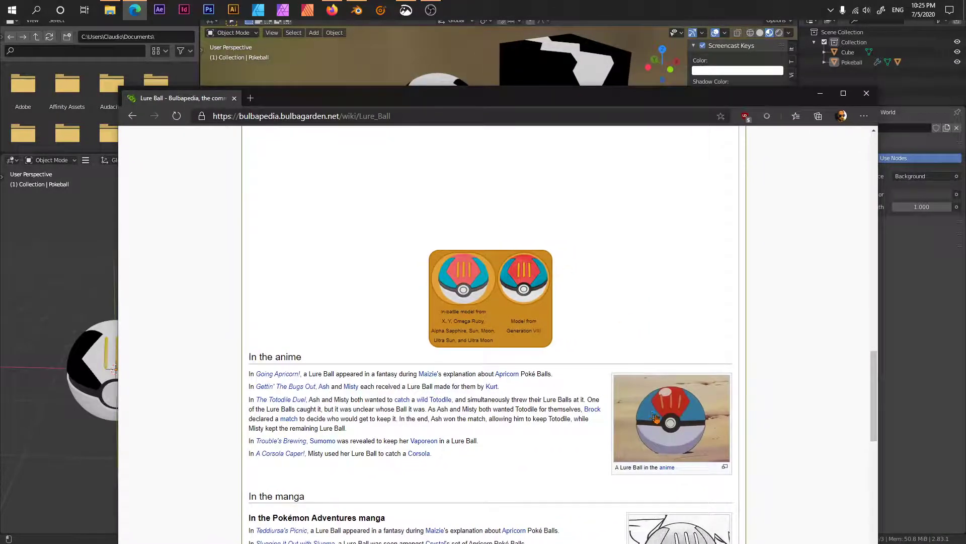
- Check the Lure Ball artwork, switch to Blender and set the ColorRamp's white stop to pinkish red, hue about 0.96 and value 1
{"action": "scroll", "coordinate": [559, 288], "scroll_direction": "up", "scroll_amount": 6}
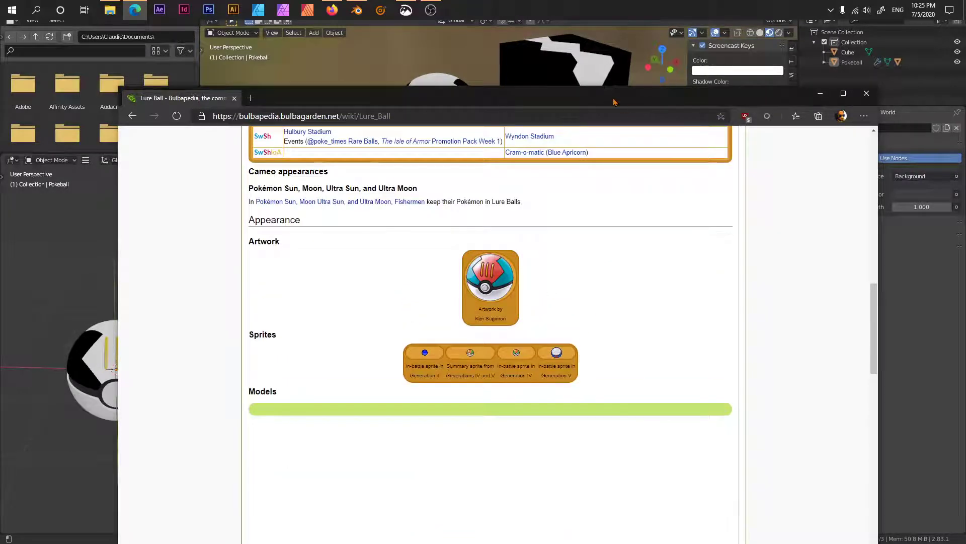
{"action": "key", "text": "alt+Tab"}
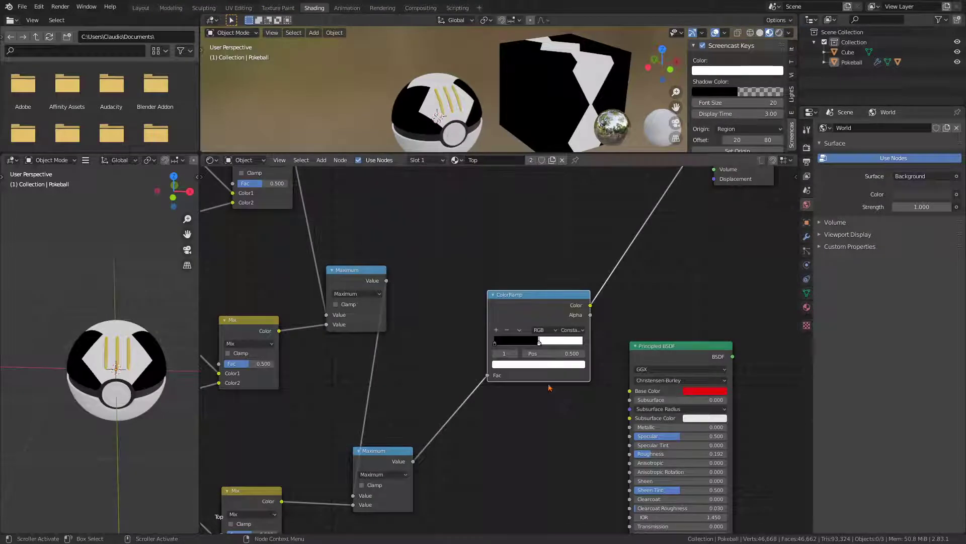
{"action": "left_click", "coordinate": [541, 347]}
{"action": "left_click", "coordinate": [549, 367]}
{"action": "left_click", "coordinate": [550, 366]}
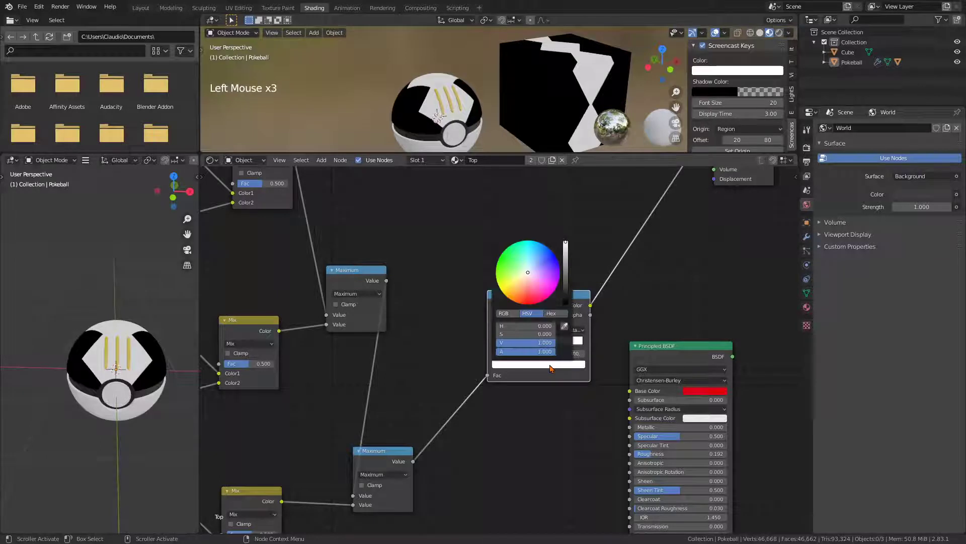
{"action": "left_click", "coordinate": [542, 306]}
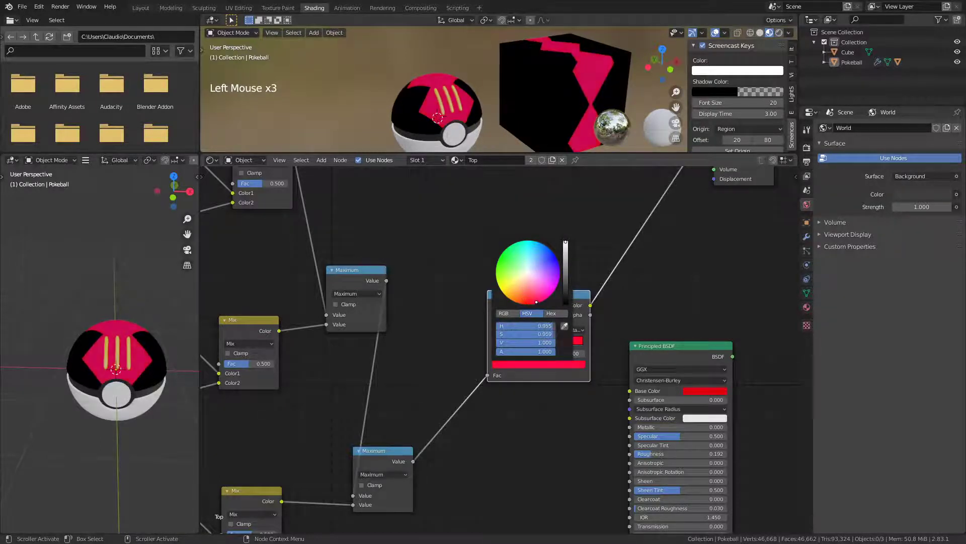
{"action": "left_click_drag", "start_coordinate": [536, 302], "coordinate": [534, 301]}
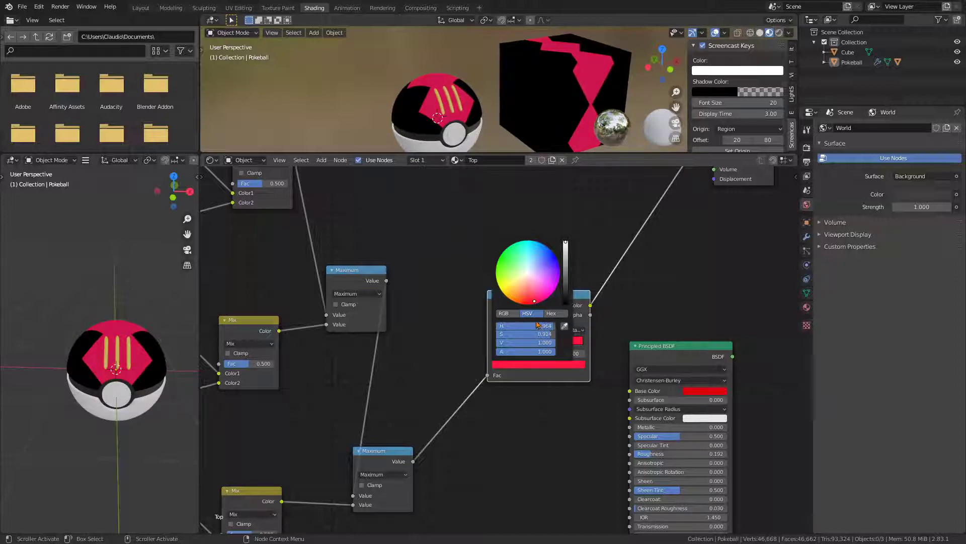
- Set the ColorRamp's black stop to light blue with hue 0.561, saturation 0.876 and value 1, and check the ball from the side
{"action": "left_click", "coordinate": [496, 343]}
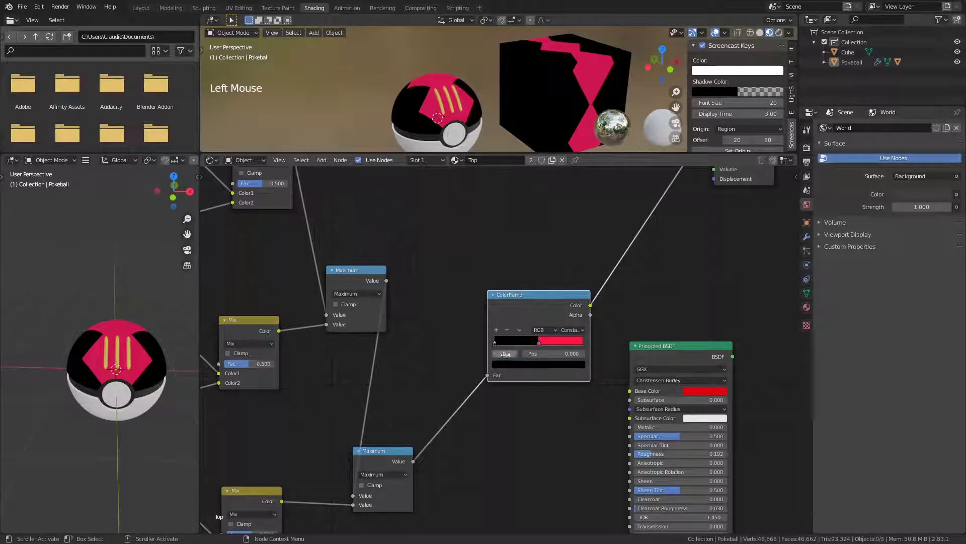
{"action": "left_click", "coordinate": [514, 365]}
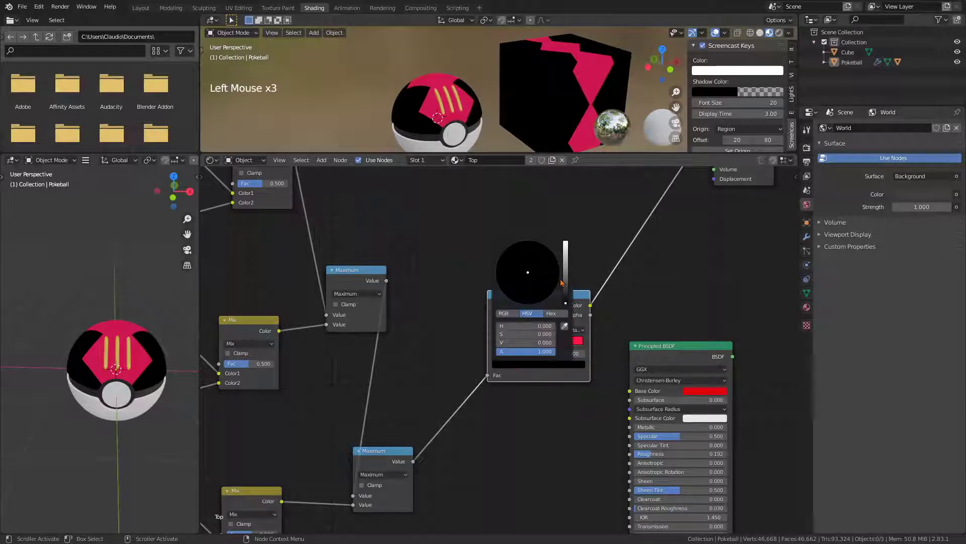
{"action": "left_click_drag", "start_coordinate": [562, 283], "coordinate": [565, 243]}
{"action": "left_click_drag", "start_coordinate": [528, 273], "coordinate": [541, 248]}
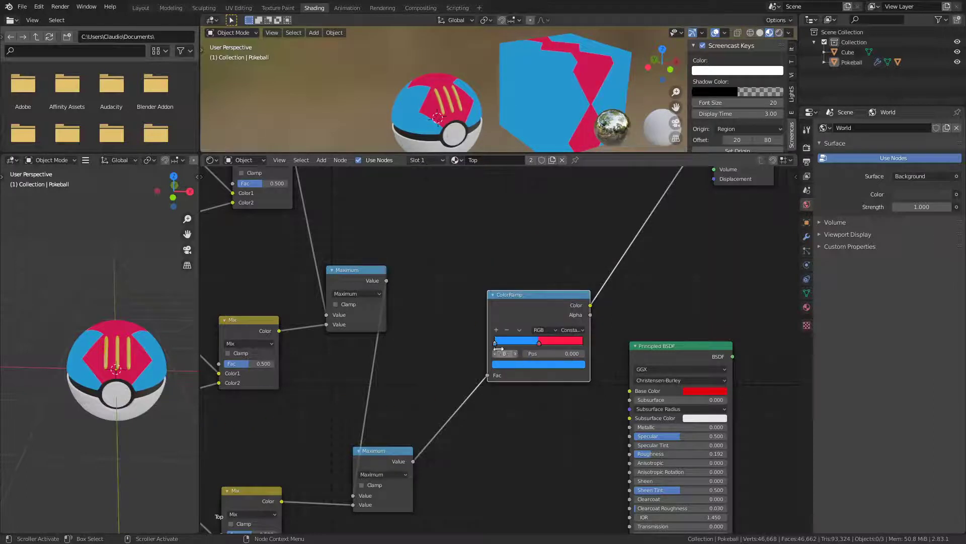
{"action": "left_click", "coordinate": [498, 348]}
{"action": "left_click", "coordinate": [504, 366]}
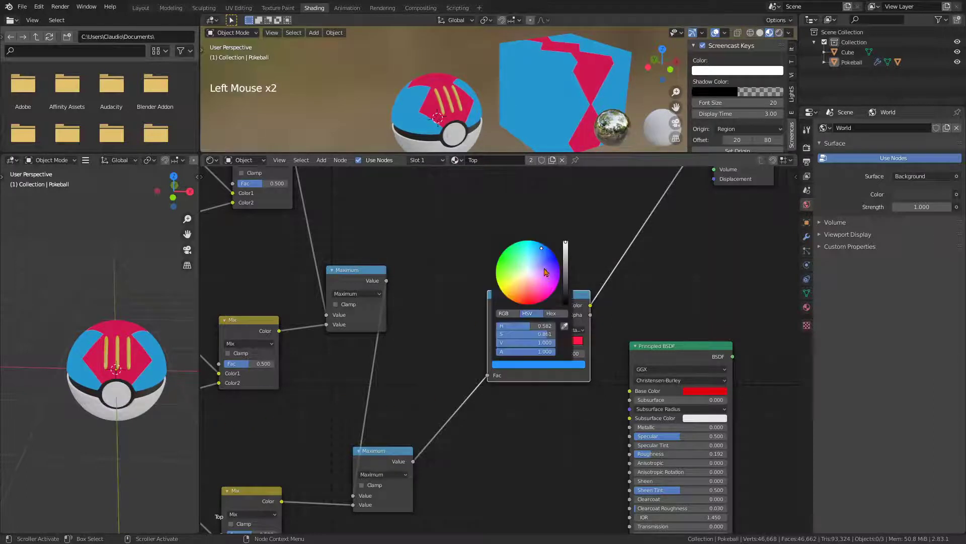
{"action": "left_click_drag", "start_coordinate": [539, 250], "coordinate": [538, 246]}
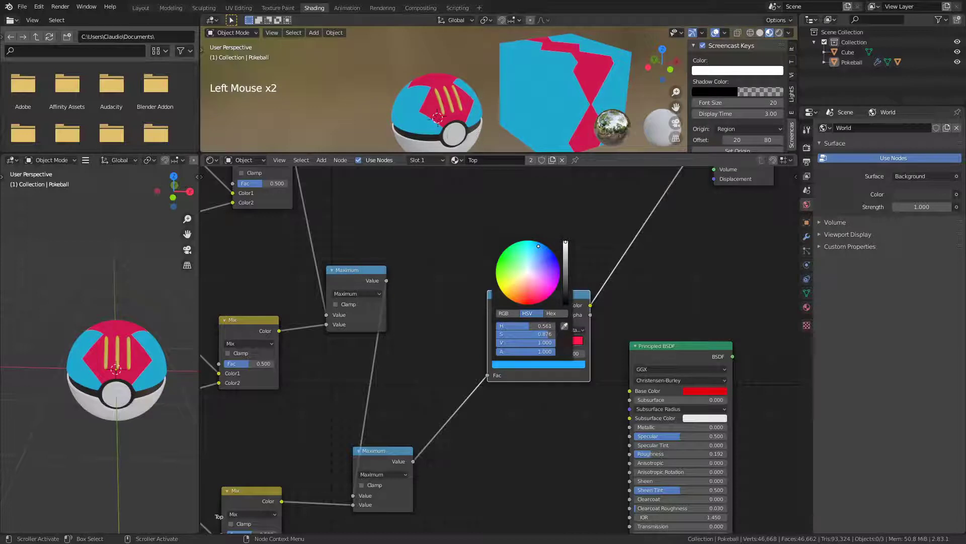
{"action": "scroll", "coordinate": [181, 403], "scroll_direction": "down", "scroll_amount": 1}
{"action": "middle_click_drag", "start_coordinate": [171, 398], "coordinate": [187, 408]}
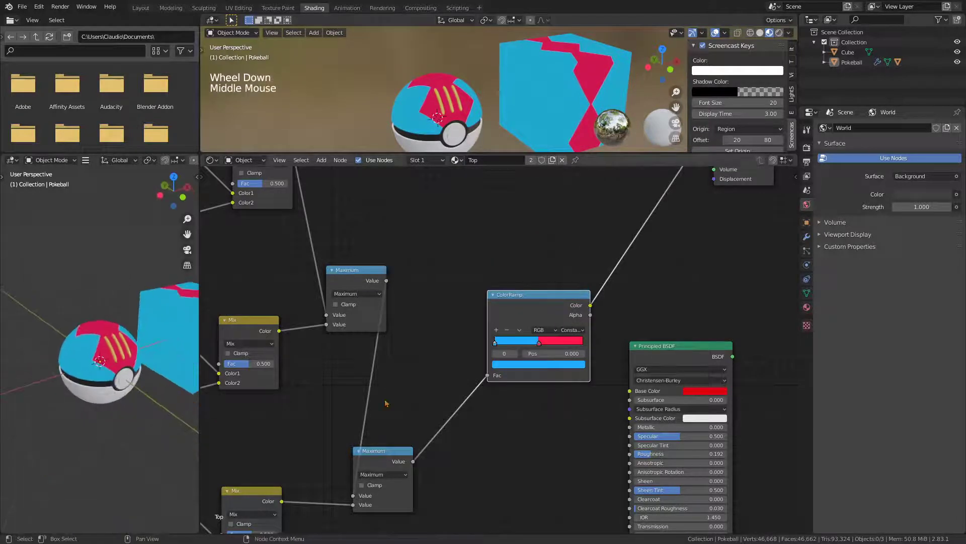
- Connect the ColorRamp's Color to the Principled BSDF's Base Color and route the shader to the Material Output
{"action": "scroll", "coordinate": [654, 322], "scroll_direction": "down", "scroll_amount": 1}
{"action": "middle_click_drag", "start_coordinate": [658, 319], "coordinate": [603, 383]}
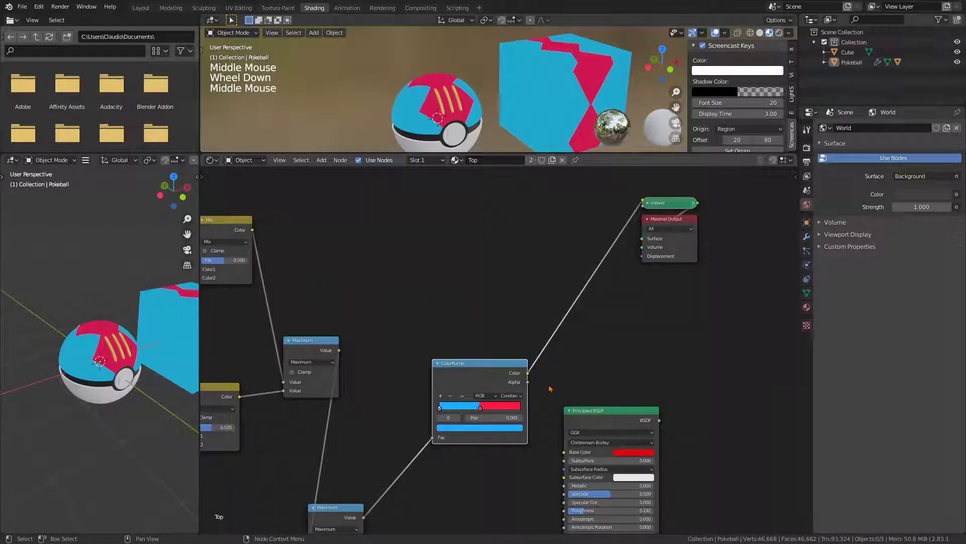
{"action": "left_click_drag", "start_coordinate": [527, 372], "coordinate": [569, 455]}
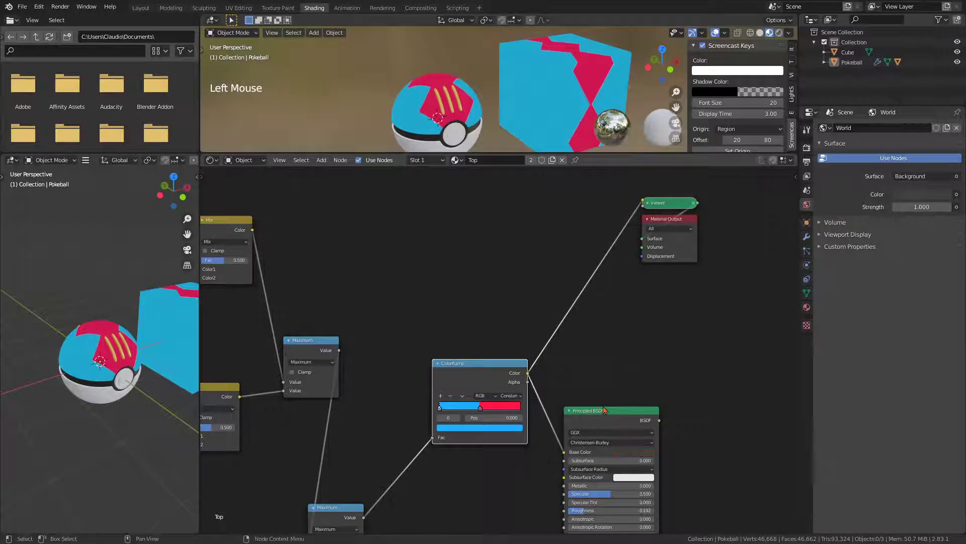
{"action": "left_click_drag", "start_coordinate": [611, 414], "coordinate": [609, 346]}
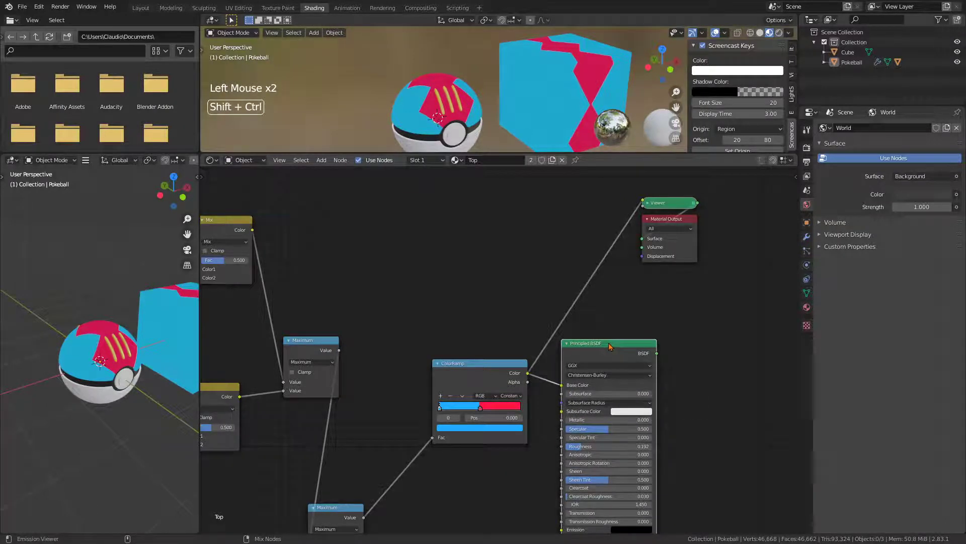
{"action": "left_click", "coordinate": [609, 347], "text": "ctrl+shift"}
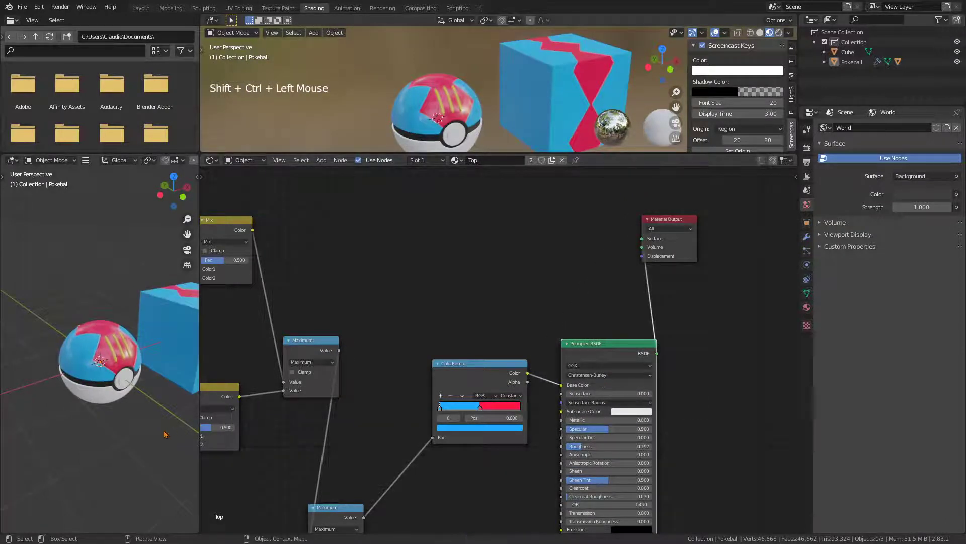
{"action": "middle_click_drag", "start_coordinate": [164, 434], "coordinate": [171, 453]}
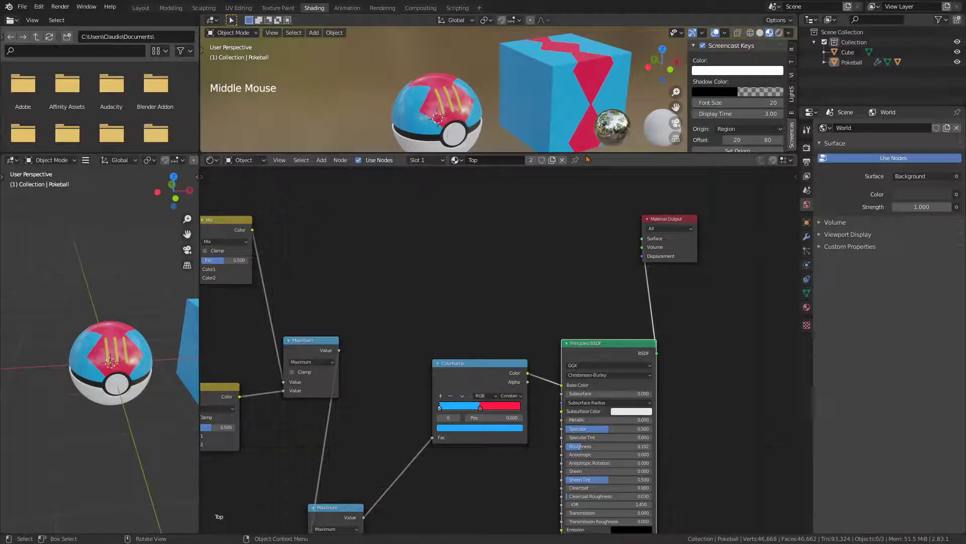
- Select the test cube beside the ball and switch to the Layout workspace
{"action": "left_click", "coordinate": [584, 116]}
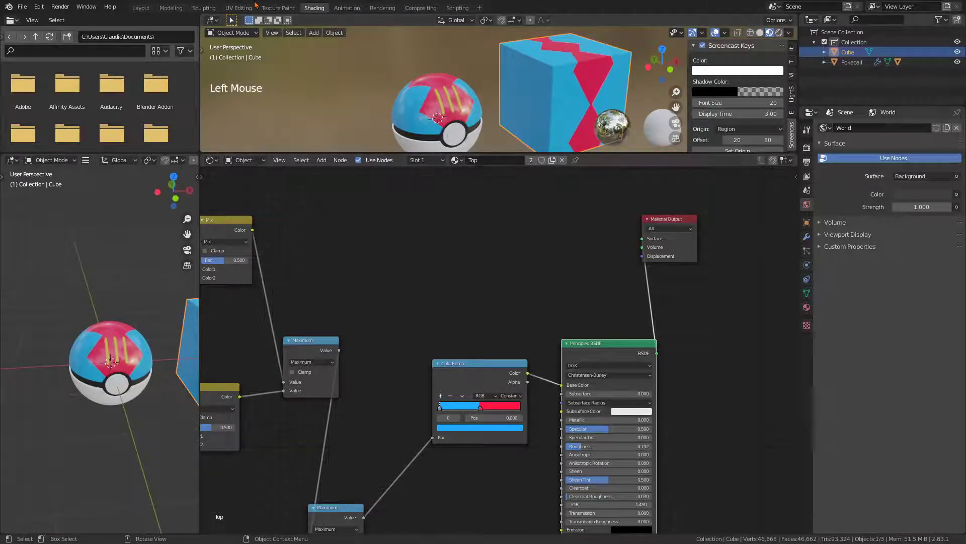
{"action": "left_click", "coordinate": [140, 8]}
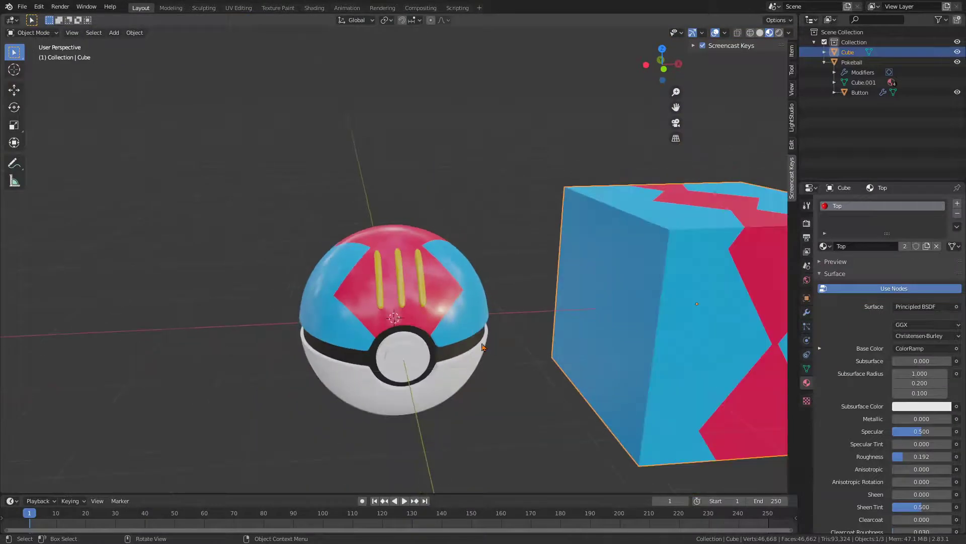
{"action": "scroll", "coordinate": [482, 348], "scroll_direction": "down", "scroll_amount": 6}
{"action": "middle_click_drag", "start_coordinate": [482, 348], "coordinate": [482, 268]}
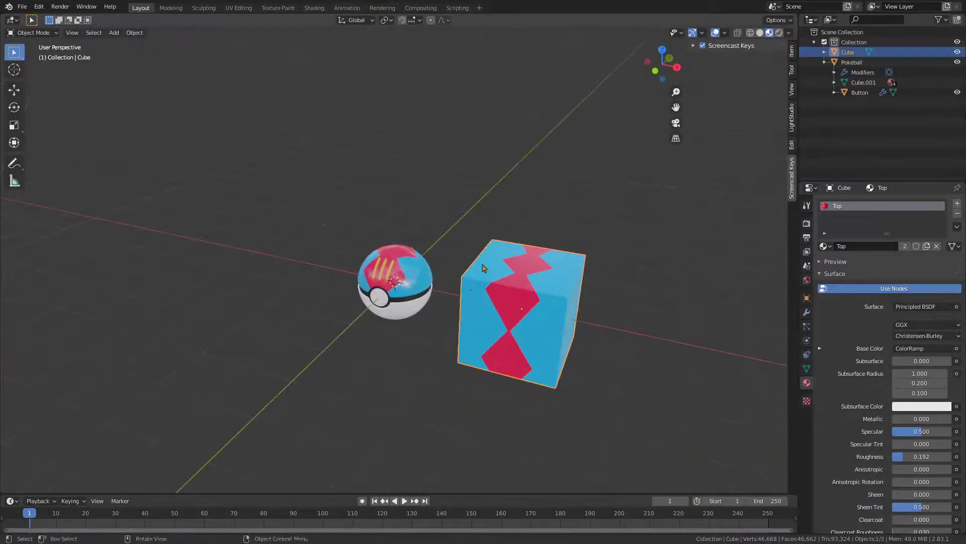
{"action": "key", "text": "Delete"}
{"action": "mouse_move", "coordinate": [542, 334]}
{"action": "middle_mouse_down"}
{"action": "mouse_move", "coordinate": [615, 380]}
{"action": "mouse_move", "coordinate": [643, 356]}
{"action": "mouse_move", "coordinate": [587, 352]}
{"action": "mouse_move", "coordinate": [468, 301]}
{"action": "mouse_move", "coordinate": [540, 386]}
{"action": "mouse_move", "coordinate": [537, 357]}
{"action": "mouse_move", "coordinate": [550, 380]}
{"action": "mouse_move", "coordinate": [505, 425]}
{"action": "mouse_move", "coordinate": [524, 451]}
{"action": "mouse_move", "coordinate": [529, 393]}
{"action": "mouse_move", "coordinate": [554, 337]}
{"action": "middle_mouse_up"}
{"action": "key", "text": "ctrl+z"}
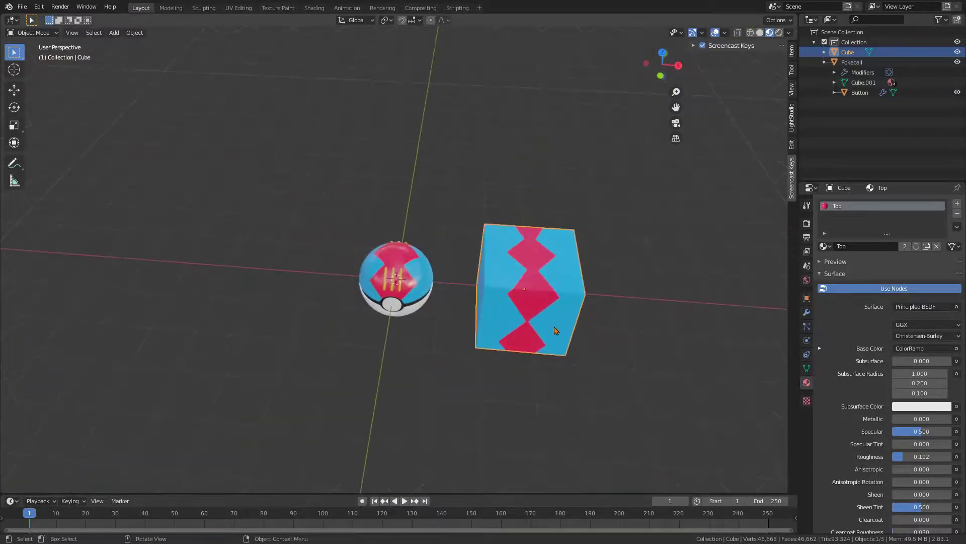
- Delete the test cube and inspect the ball's front up close
{"action": "key", "text": "Delete"}
{"action": "mouse_move", "coordinate": [431, 327]}
{"action": "middle_mouse_down"}
{"action": "mouse_move", "coordinate": [499, 282]}
{"action": "mouse_move", "coordinate": [486, 328]}
{"action": "mouse_move", "coordinate": [463, 342]}
{"action": "mouse_move", "coordinate": [430, 335]}
{"action": "middle_mouse_up"}
{"action": "scroll", "coordinate": [483, 326], "scroll_direction": "up", "scroll_amount": 3}
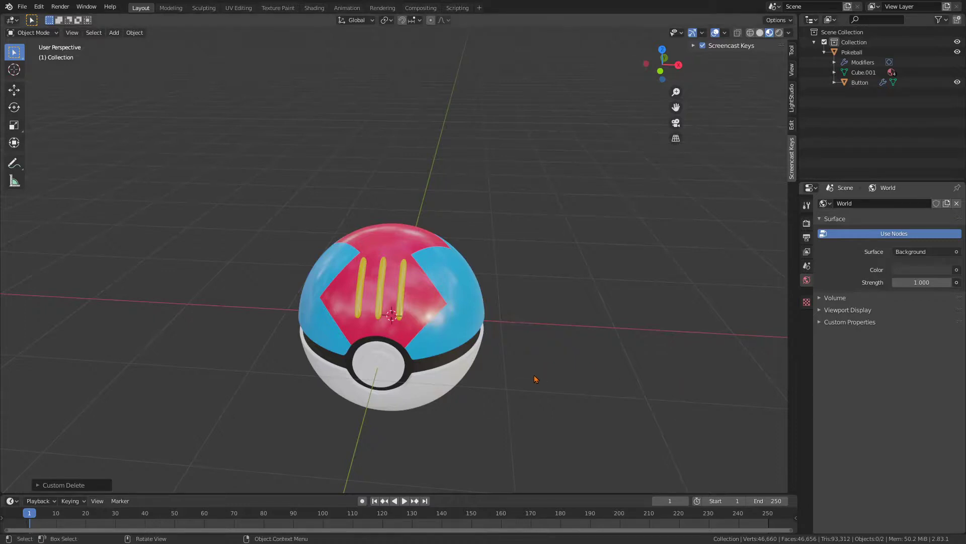
{"action": "middle_click_drag", "start_coordinate": [535, 379], "coordinate": [559, 360]}
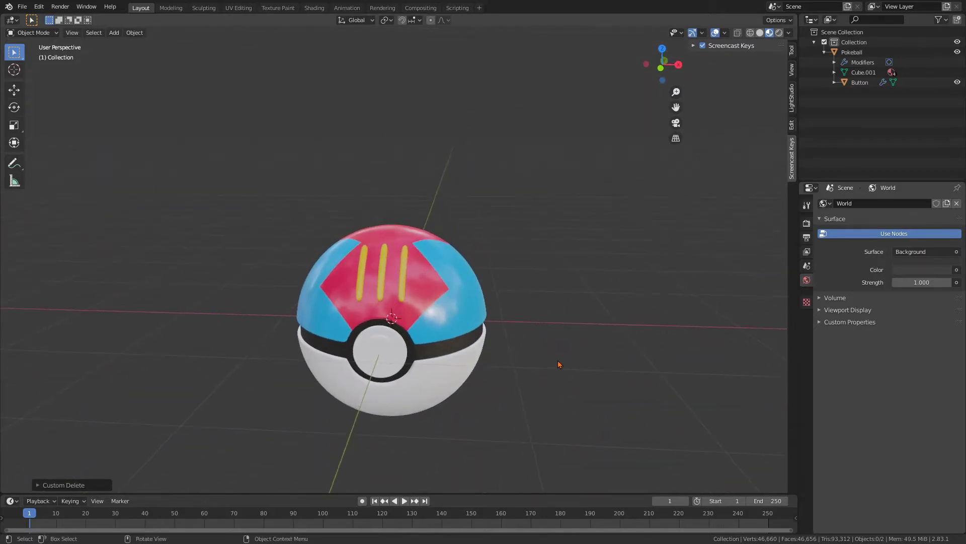